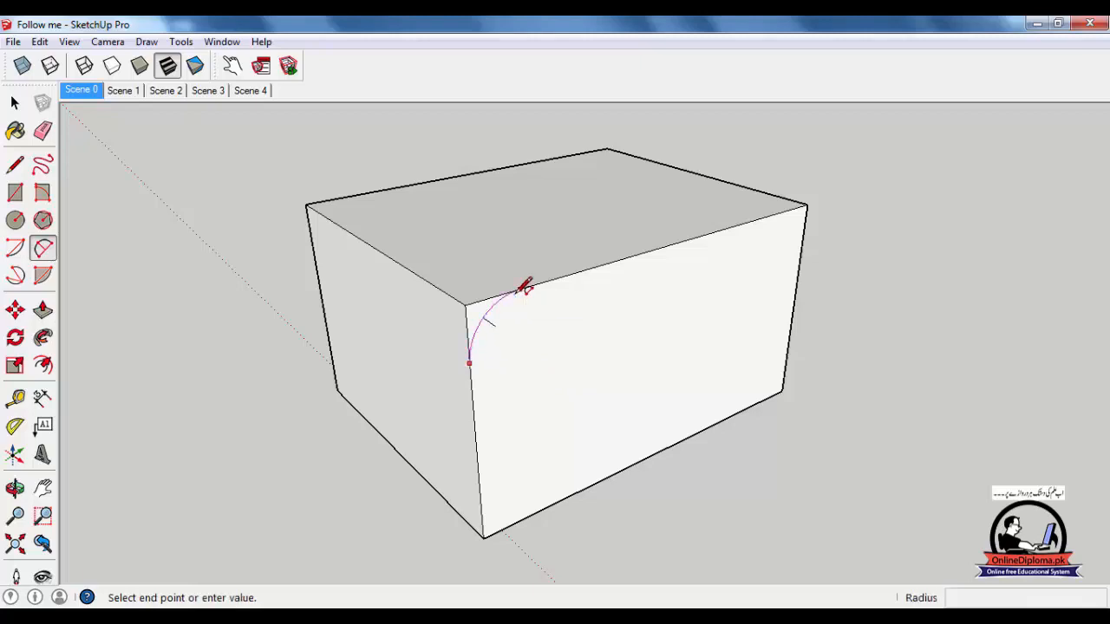
Finish a rounding arc across the front face's upper corner, joining its vertical edge to its top edge.
click(521, 289)
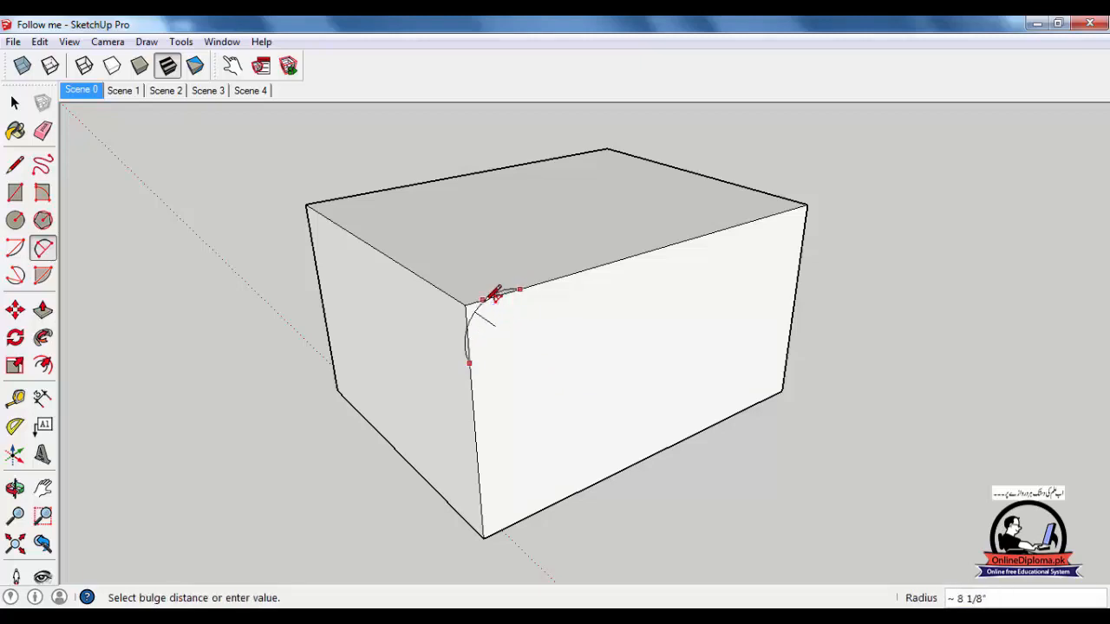
click(508, 293)
scroll(581, 382, up, 3)
middle_drag(570, 390, 555, 399)
key(space)
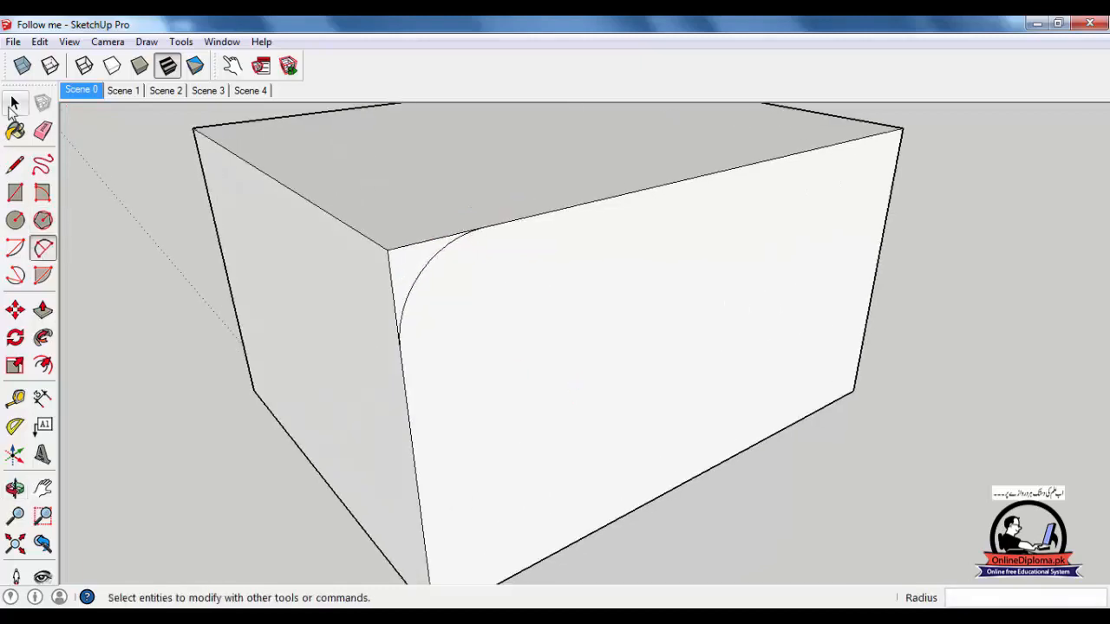
scroll(433, 344, down, 3)
middle_drag(433, 344, 472, 364)
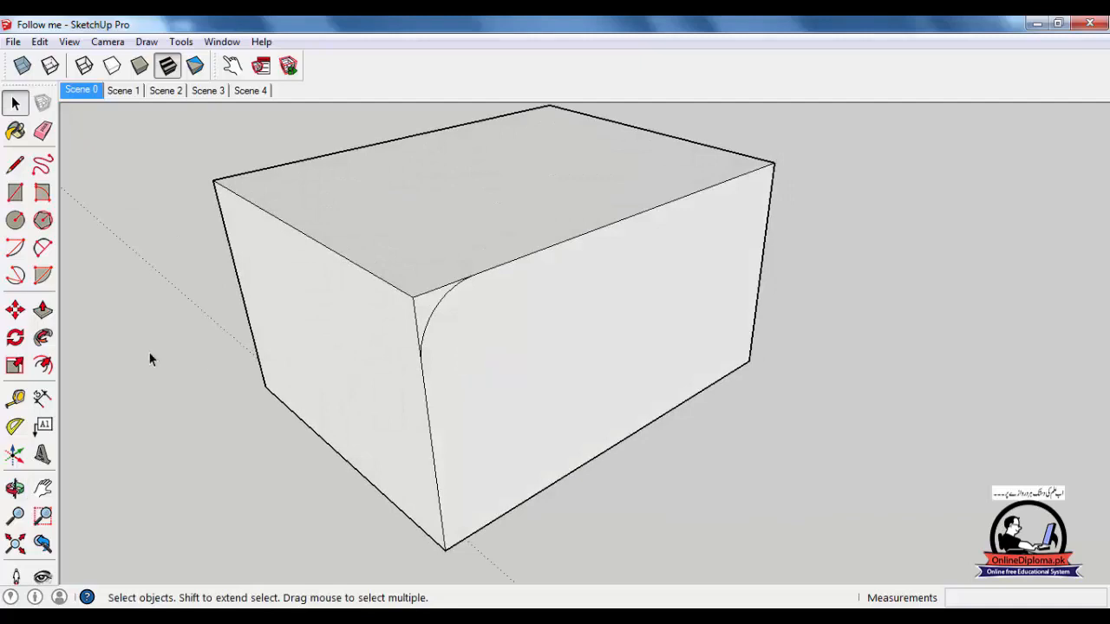
Try sweeping the corner profile by hand with Follow Me around the box's top edges, and undo it.
click(44, 339)
mouse_move(432, 312)
mouse_down()
mouse_move(307, 203)
mouse_move(293, 173)
mouse_move(588, 141)
mouse_move(674, 154)
mouse_up()
middle_drag(607, 287, 300, 325)
middle_drag(633, 453, 280, 402)
key(ctrl+z)
Try guiding the Follow Me sweep of the corner profile along the adjacent top edge only, and undo it.
middle_drag(591, 438, 547, 426)
mouse_move(496, 427)
mouse_down()
mouse_move(451, 384)
mouse_move(309, 303)
mouse_move(298, 263)
mouse_move(315, 260)
mouse_up()
middle_drag(314, 261, 540, 347)
key(ctrl+z)
Try guiding the corner profile with Follow Me along two consecutive top edges of the box, and undo the sweep.
mouse_move(585, 471)
mouse_down()
mouse_move(495, 439)
mouse_move(399, 427)
mouse_move(141, 308)
mouse_move(368, 247)
mouse_move(495, 161)
mouse_up()
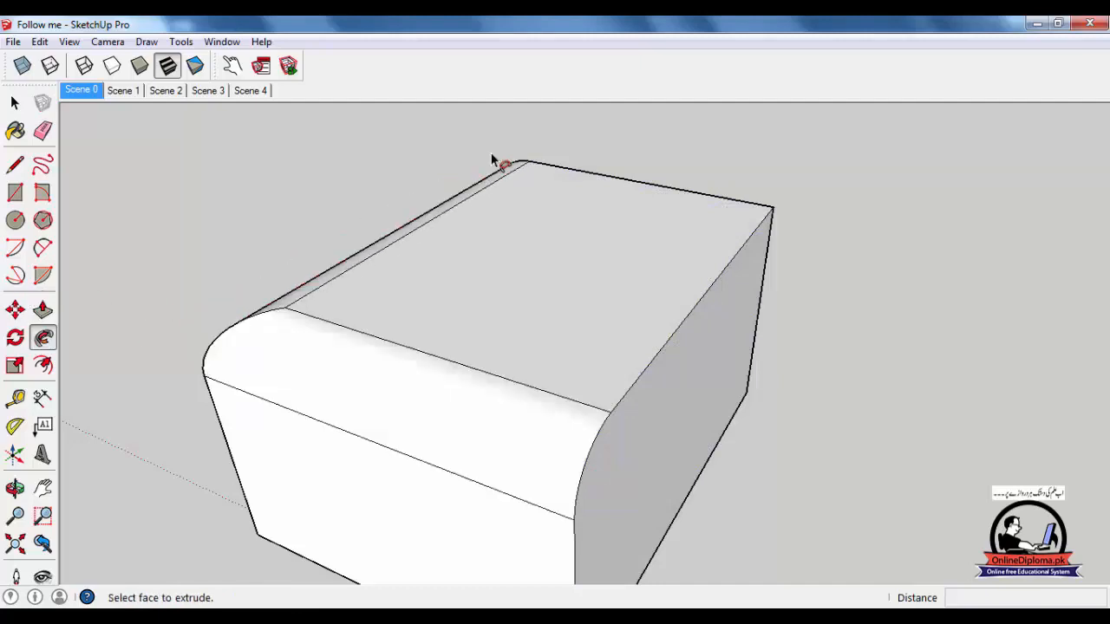
middle_drag(540, 365, 416, 373)
key(ctrl+z)
key(space)
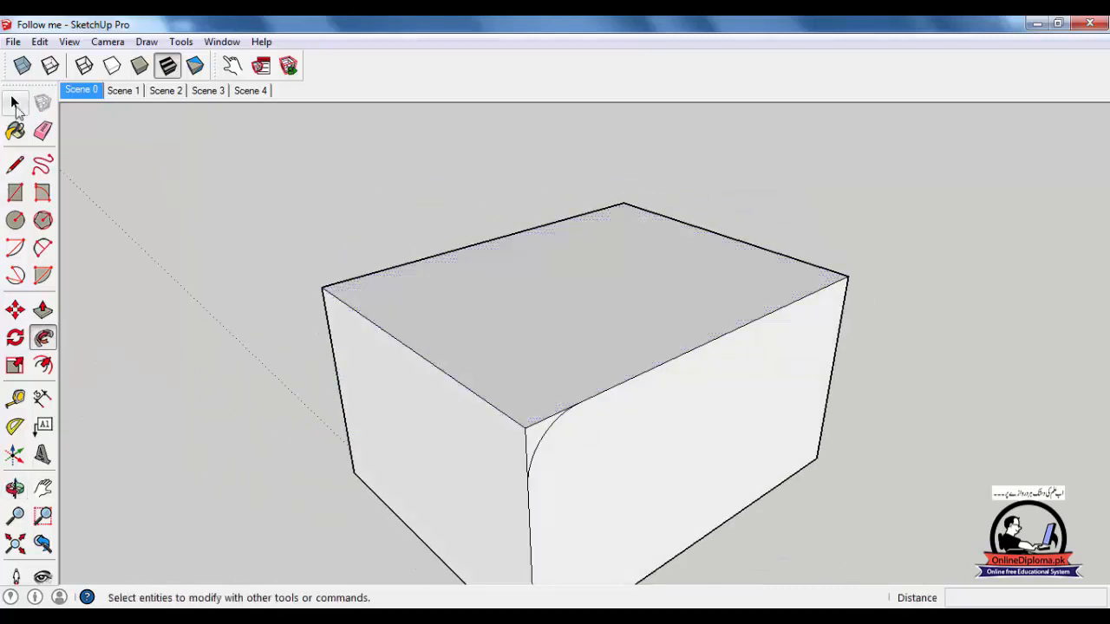
Select the four perimeter edges of the box's top face, leaving the face itself out of the selection.
middle_drag(583, 328, 606, 358)
click(610, 364)
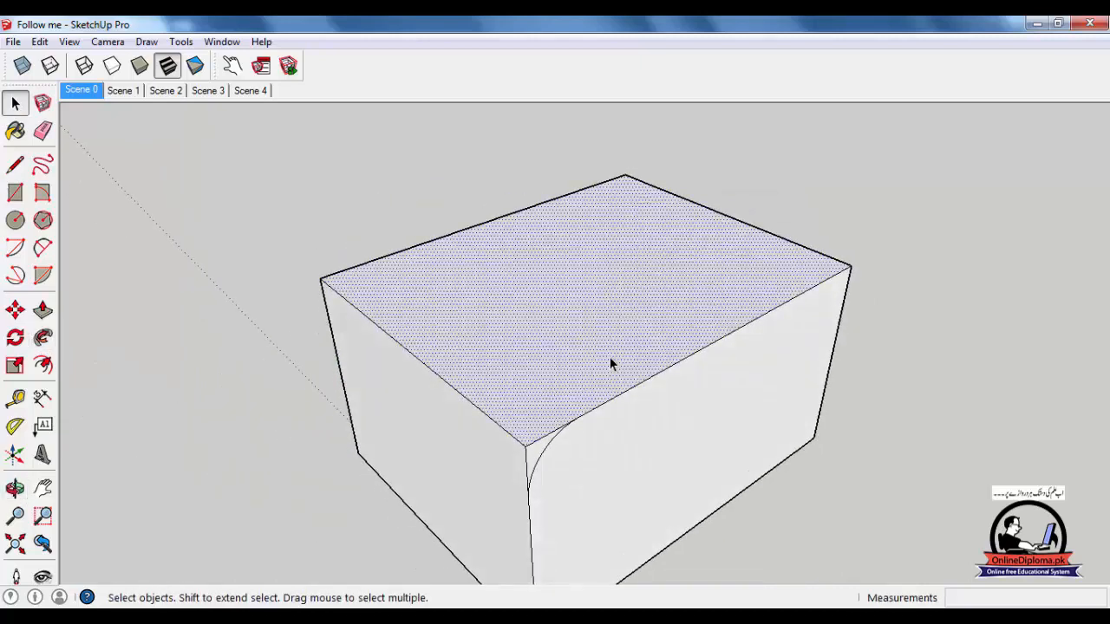
click(340, 302)
click(340, 298)
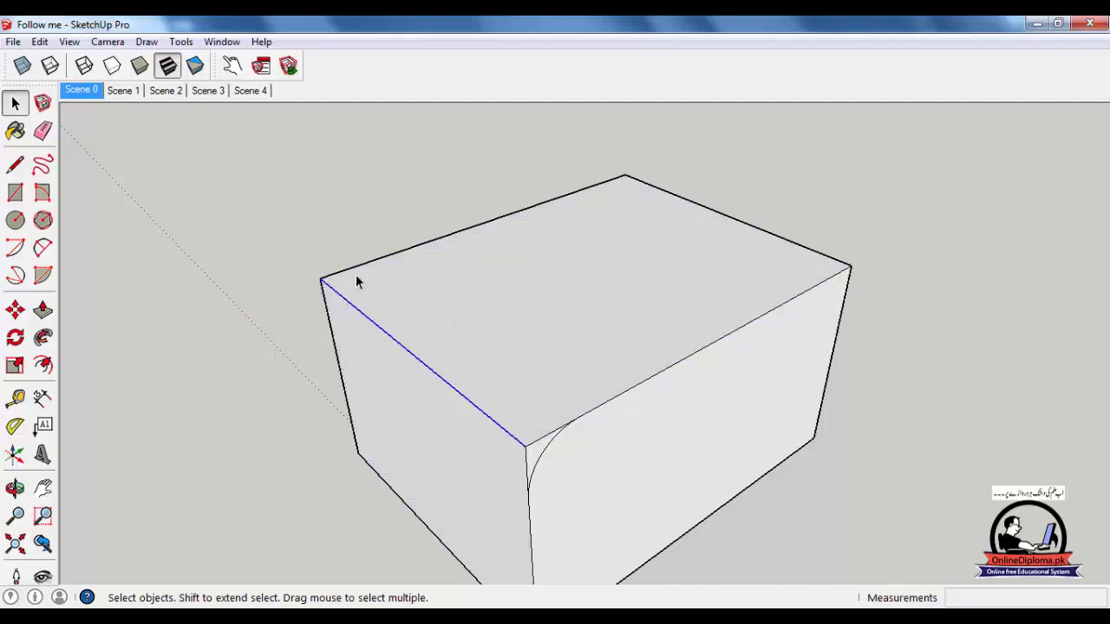
double_click(529, 313)
shift+click(488, 301)
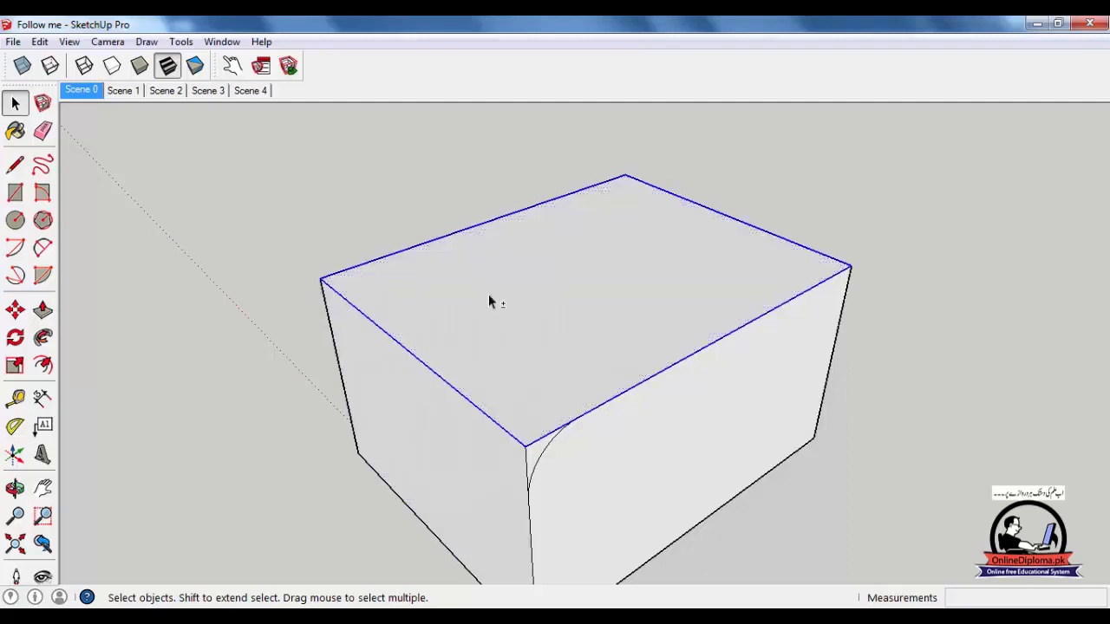
middle_drag(565, 383, 564, 381)
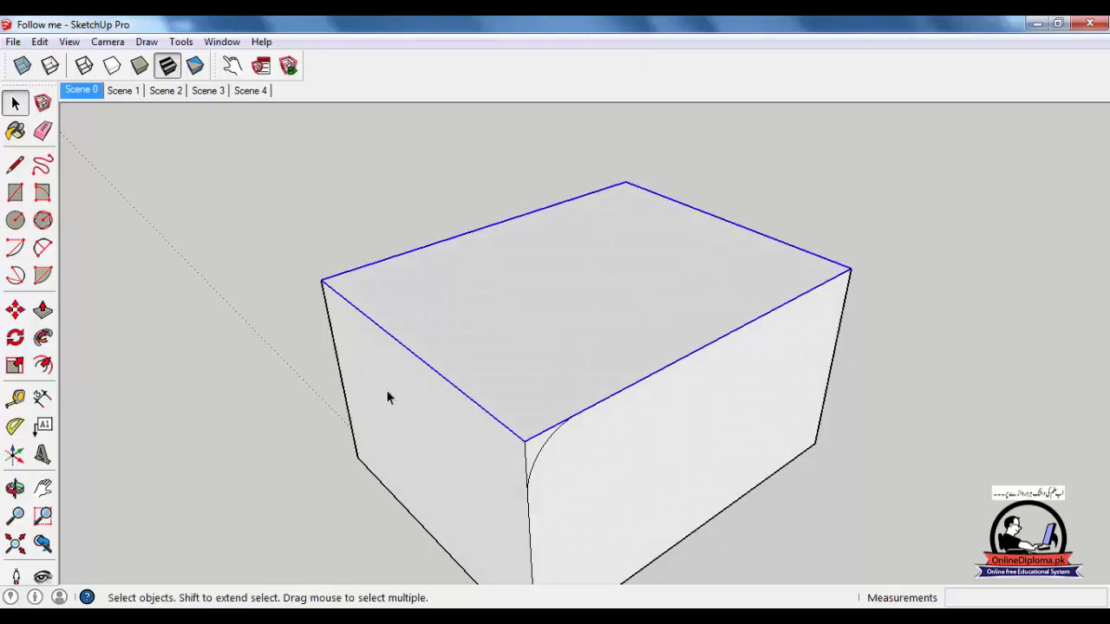
Sweep the corner profile along the selected top edges with Follow Me, and undo the result.
click(43, 338)
click(537, 451)
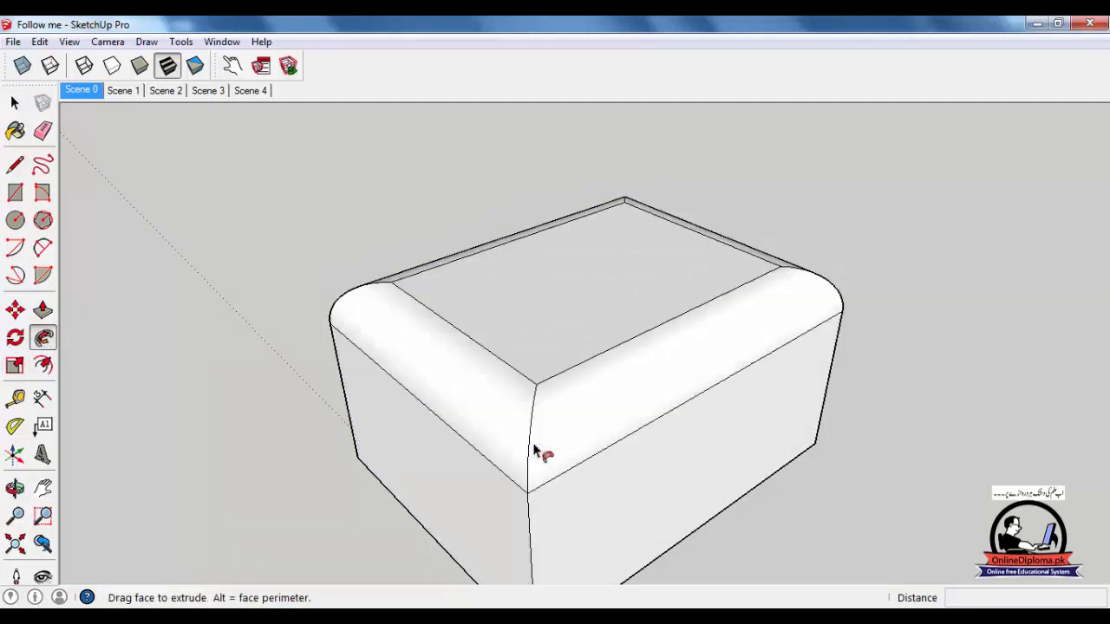
middle_drag(404, 339, 370, 384)
key(ctrl+z)
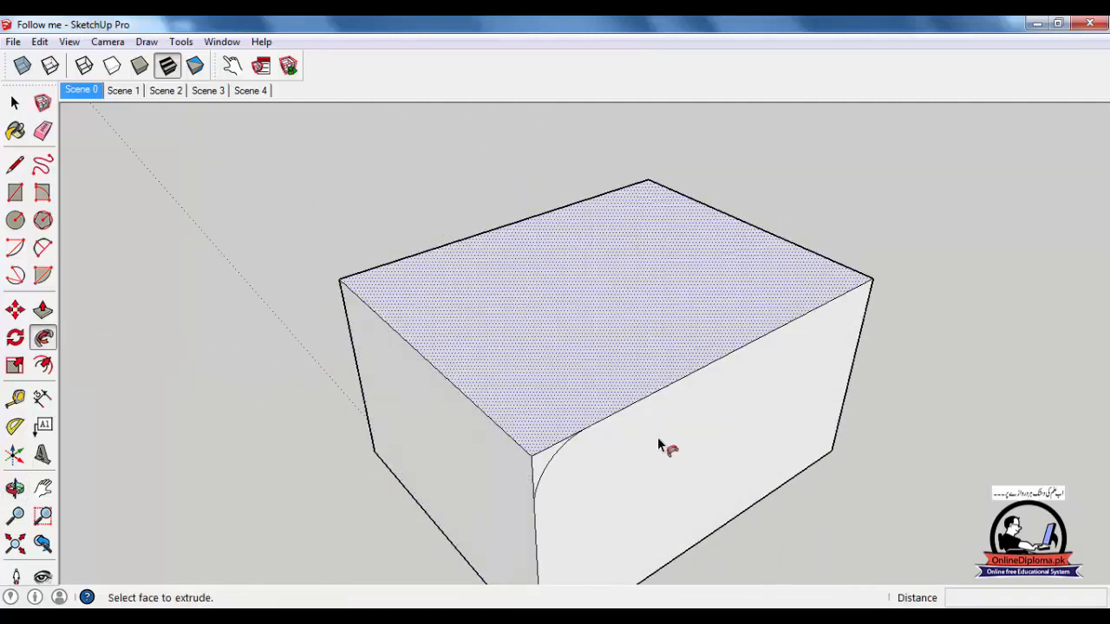
Try guiding the corner profile by hand with Follow Me around the whole top perimeter, and undo it.
scroll(658, 439, down, 1)
mouse_move(533, 441)
mouse_down()
mouse_move(433, 335)
mouse_move(364, 302)
mouse_move(651, 210)
mouse_move(877, 277)
mouse_move(855, 303)
mouse_move(564, 442)
mouse_move(555, 453)
mouse_move(567, 461)
mouse_move(561, 453)
mouse_up()
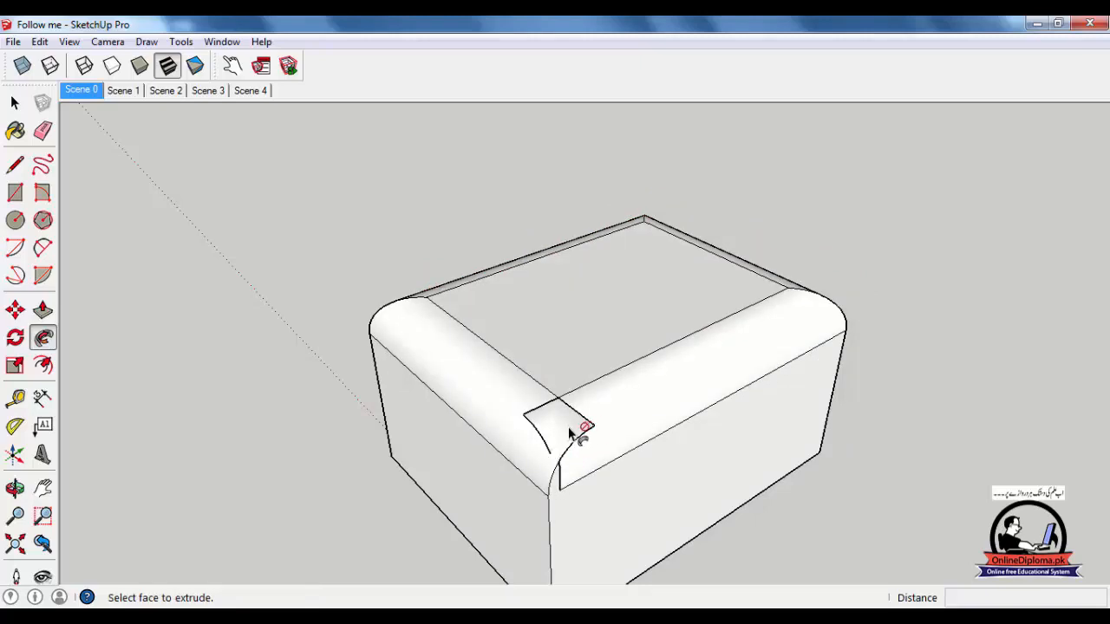
key(ctrl+z)
click(14, 103)
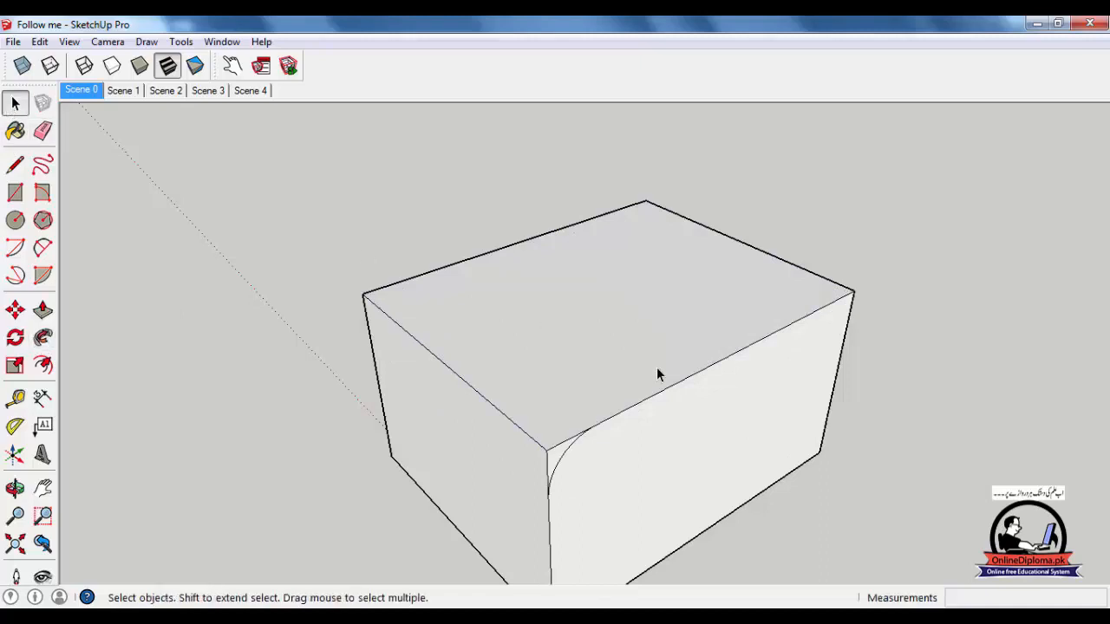
Preselect only the top face's four edges, sweep the corner profile along them with Follow Me, and undo it.
double_click(631, 323)
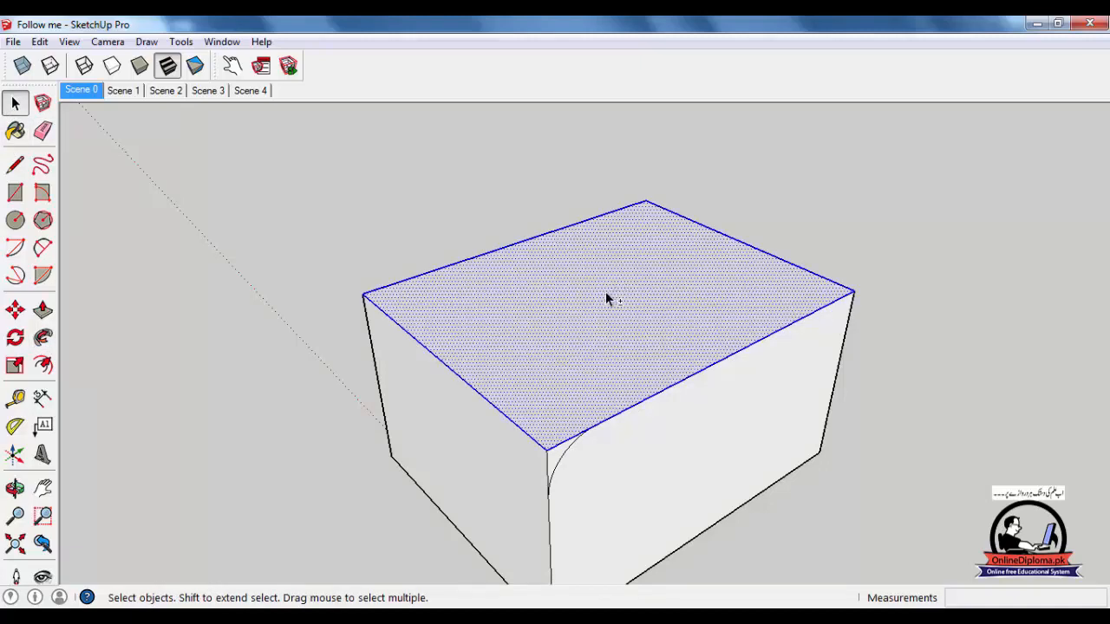
shift+click(621, 316)
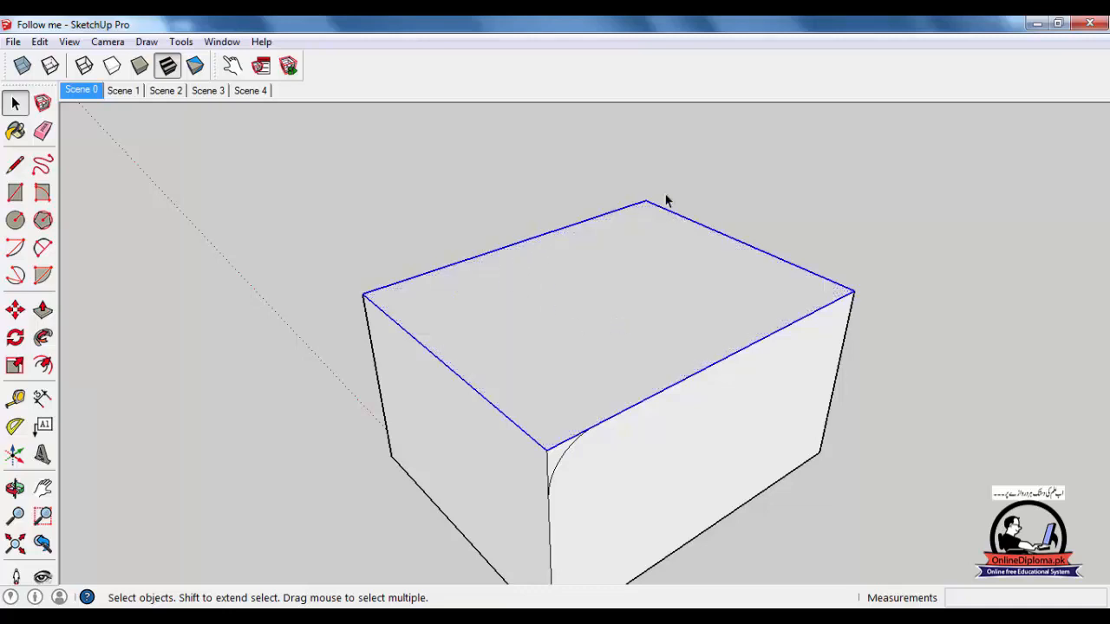
click(44, 338)
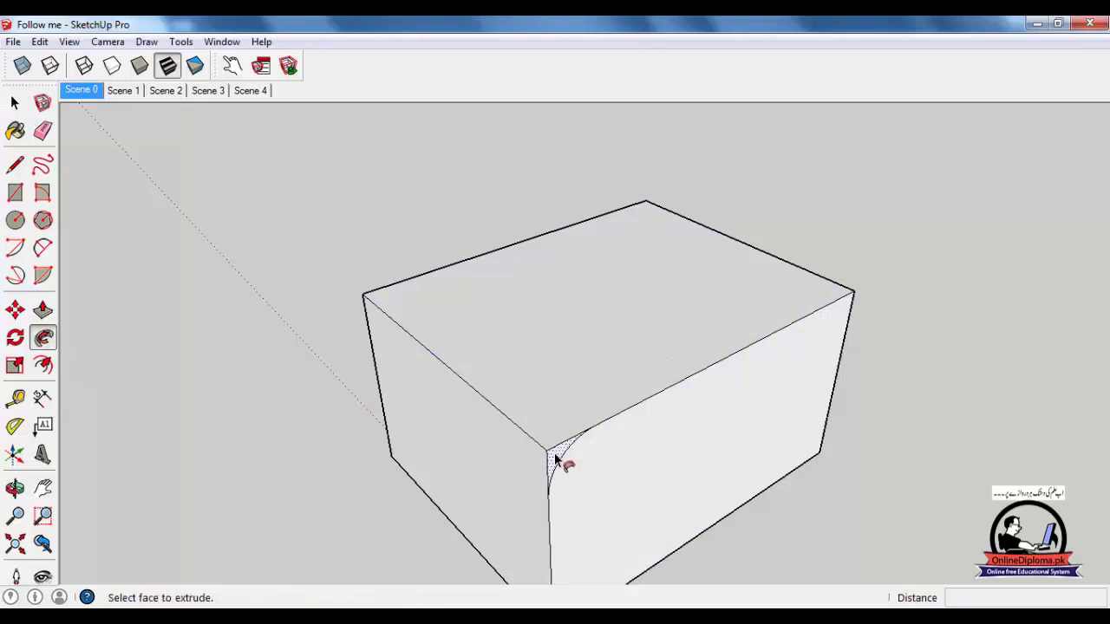
click(556, 460)
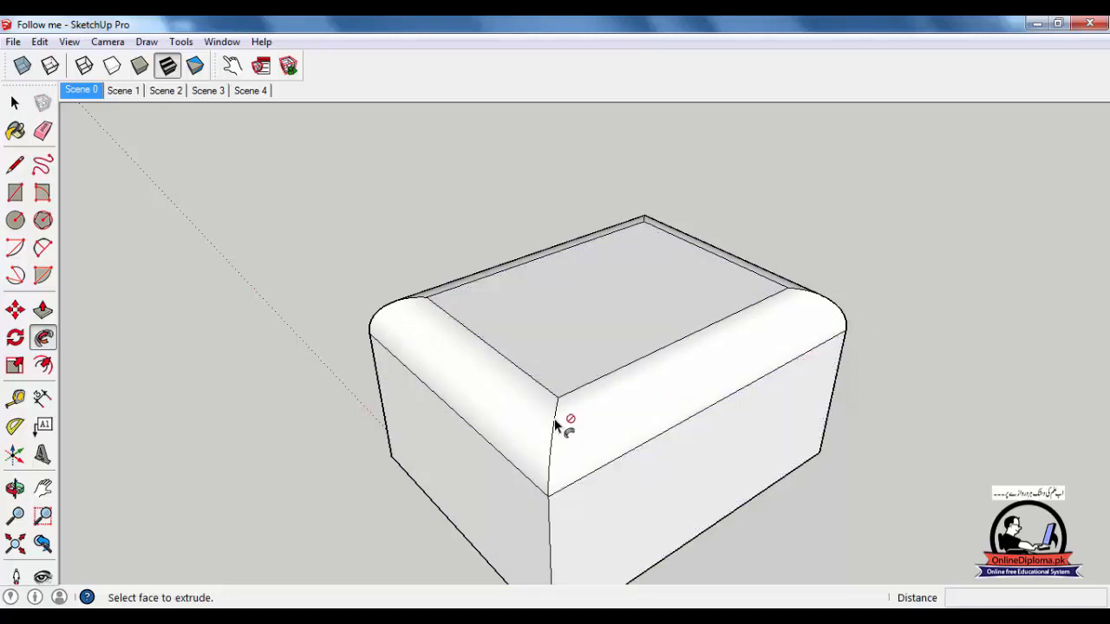
click(15, 103)
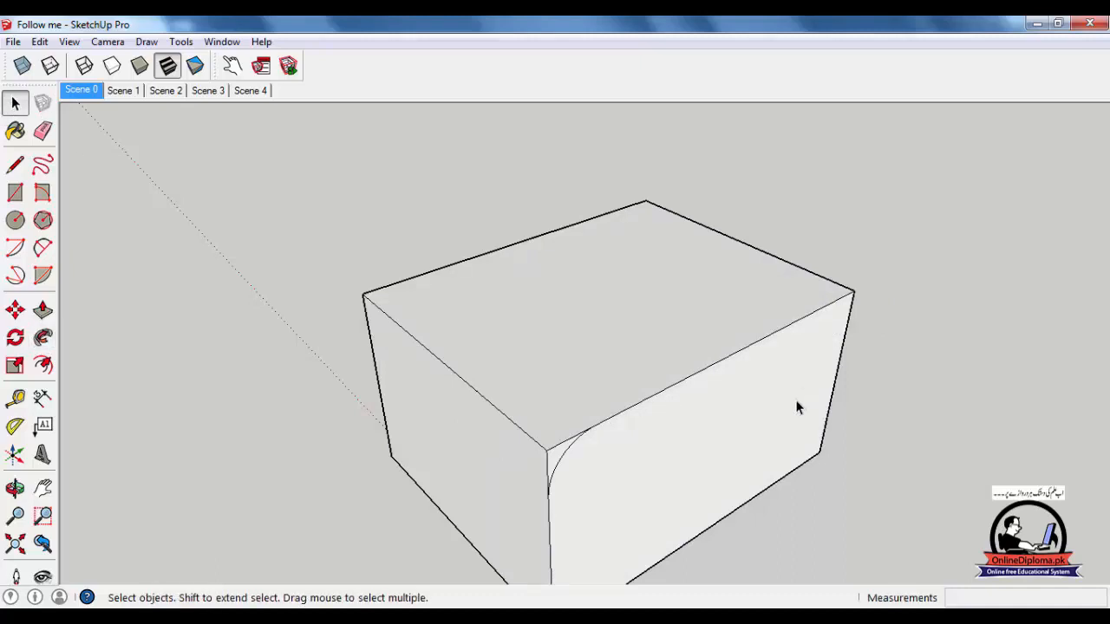
middle_drag(720, 434, 726, 434)
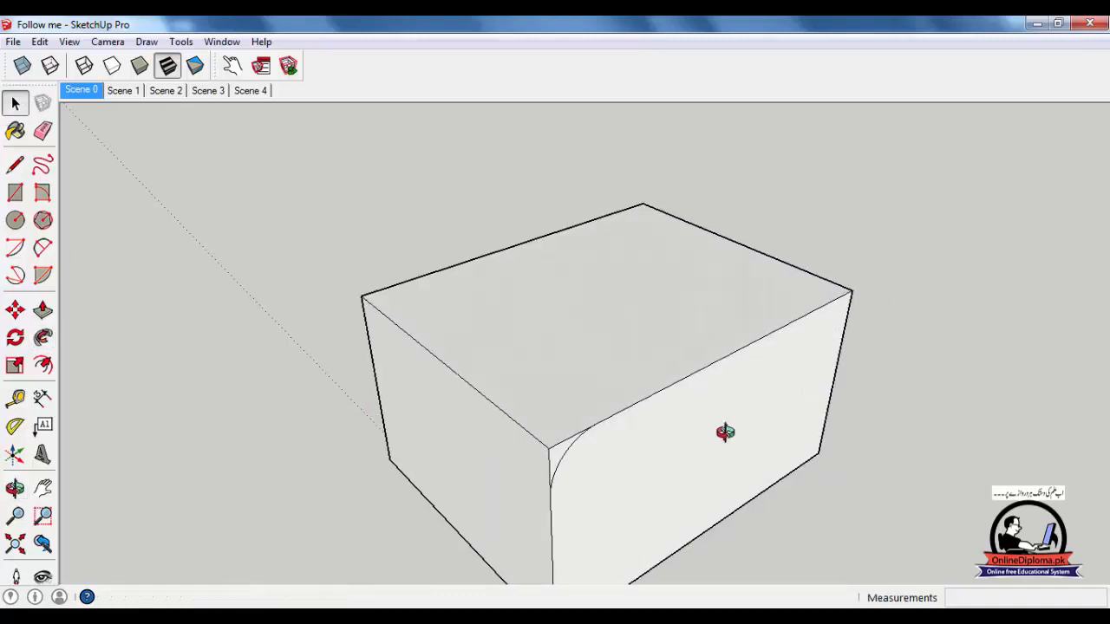
Use the selected top face as the Follow Me path for the corner profile, and undo the sweep.
click(623, 298)
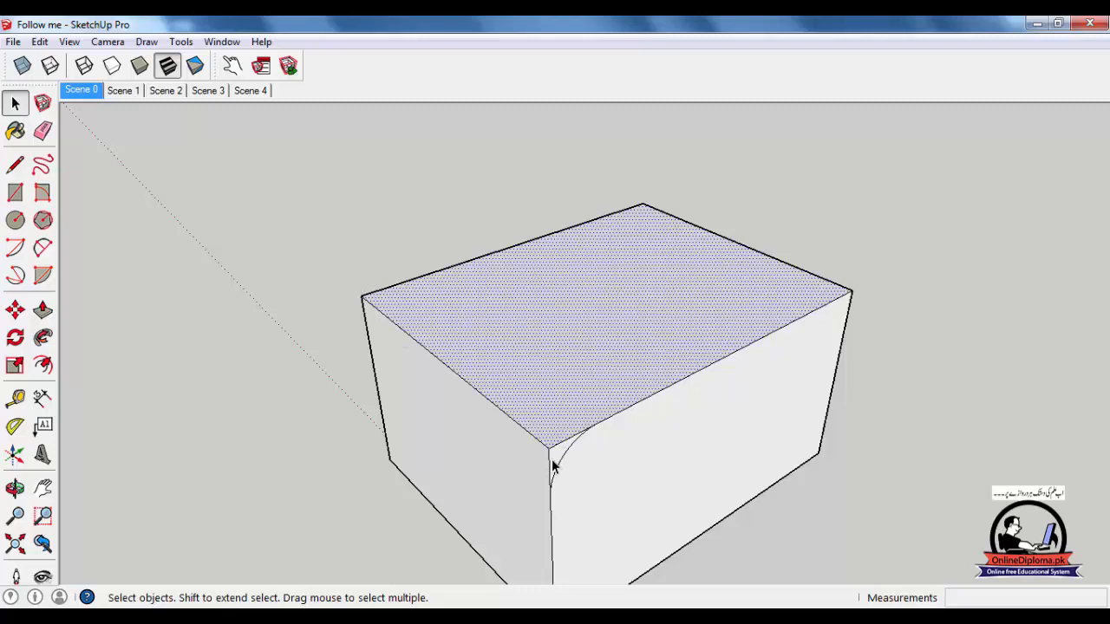
click(45, 340)
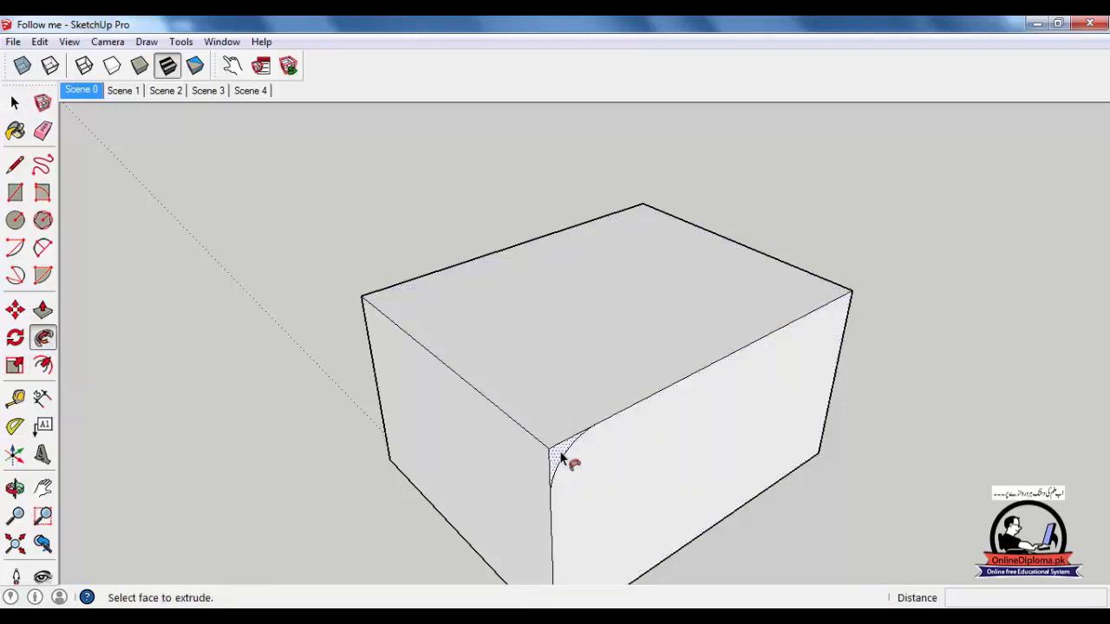
click(562, 458)
click(15, 103)
key(ctrl+z)
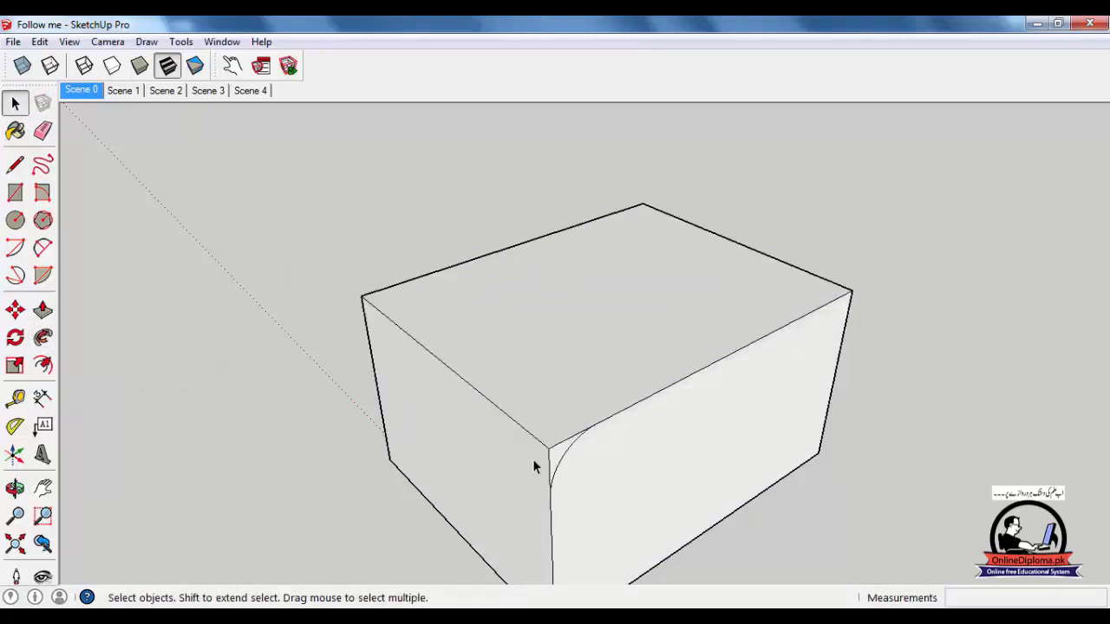
Try guiding the corner profile by hand with Follow Me partway around the top edges, and undo it.
click(43, 338)
mouse_move(554, 460)
mouse_down()
mouse_move(478, 405)
mouse_move(595, 238)
mouse_move(665, 226)
mouse_move(610, 266)
mouse_up()
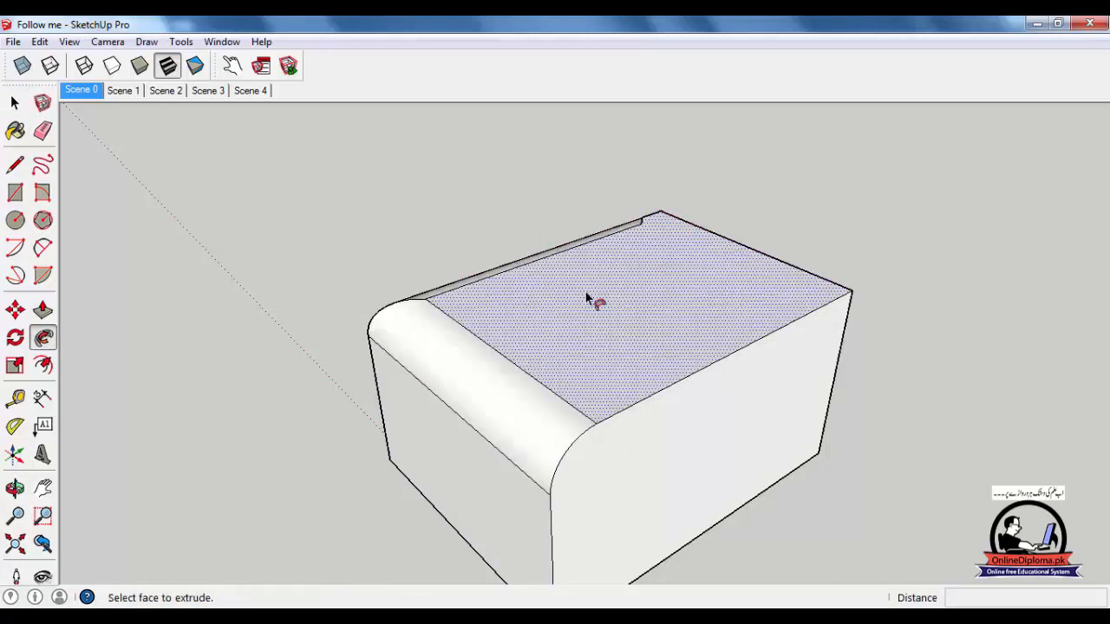
key(ctrl+z)
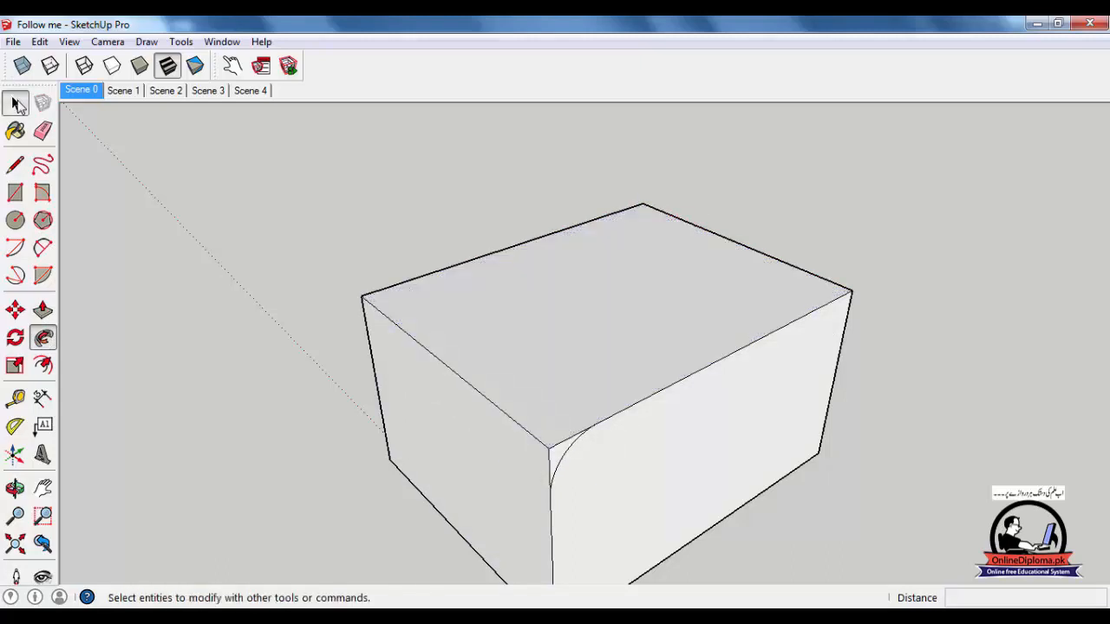
Select the top face's boundary edges without the face, sweep the corner profile along them with Follow Me, and undo it.
click(15, 104)
double_click(627, 318)
shift+click(504, 327)
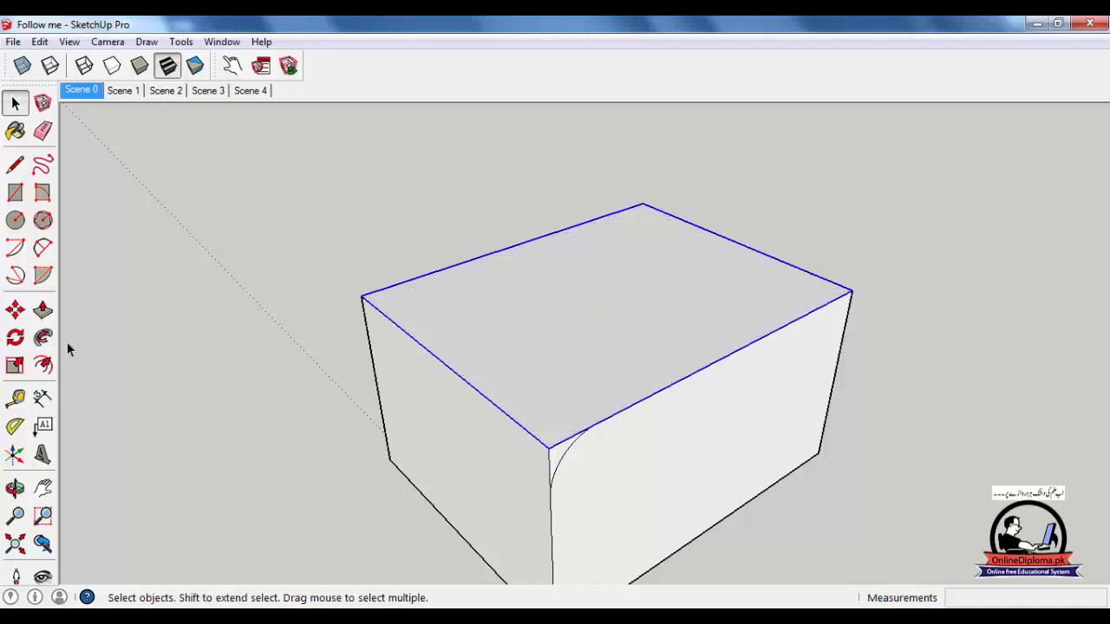
click(43, 365)
click(43, 337)
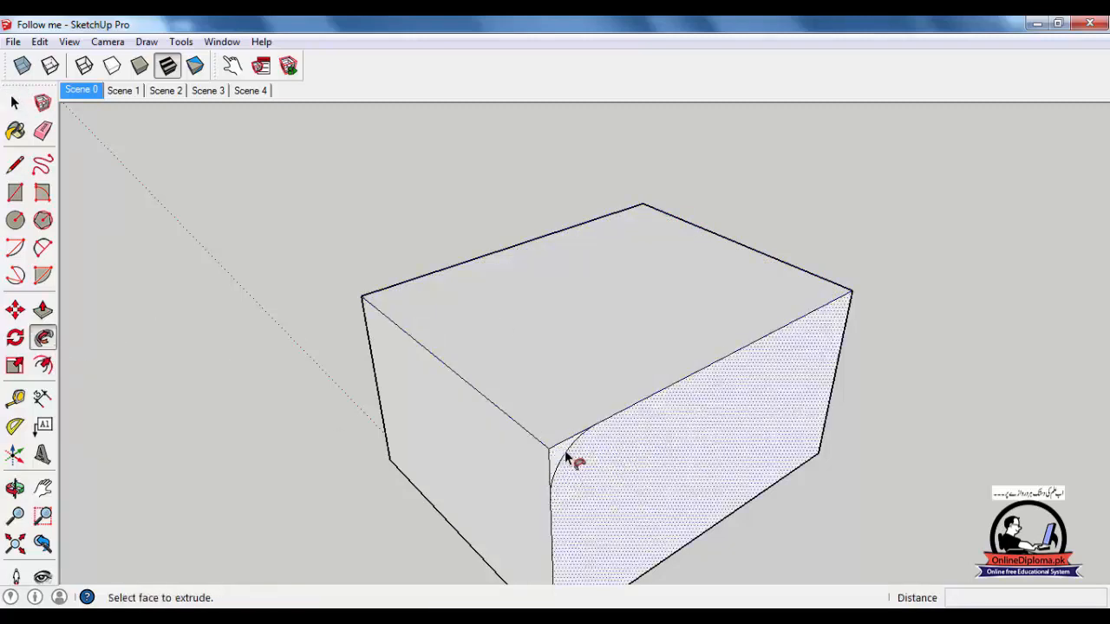
click(569, 457)
click(15, 103)
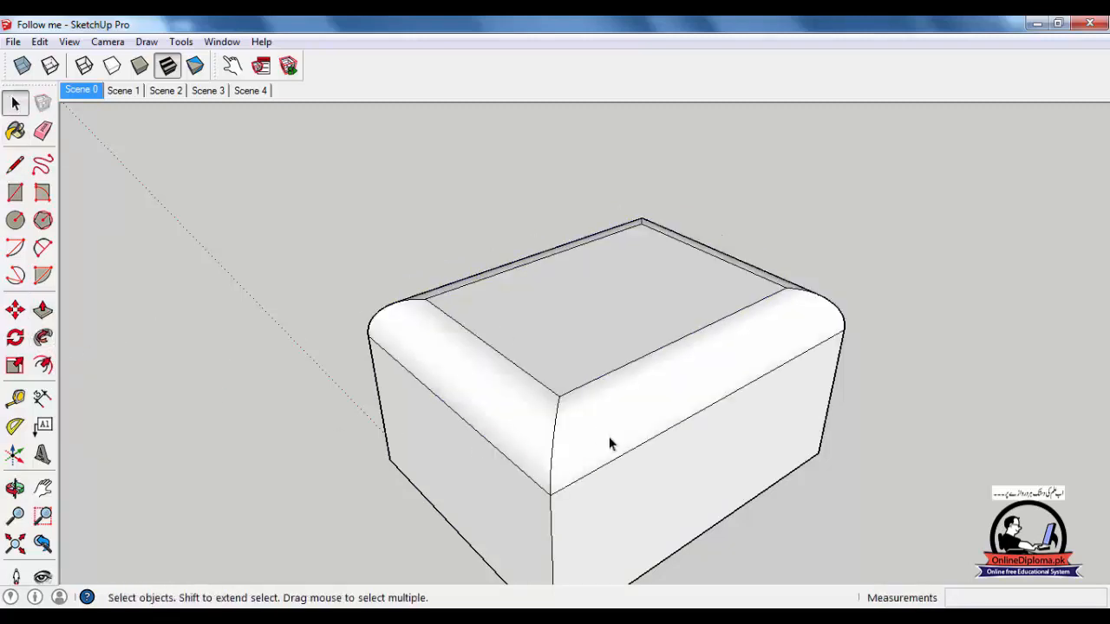
key(ctrl+z)
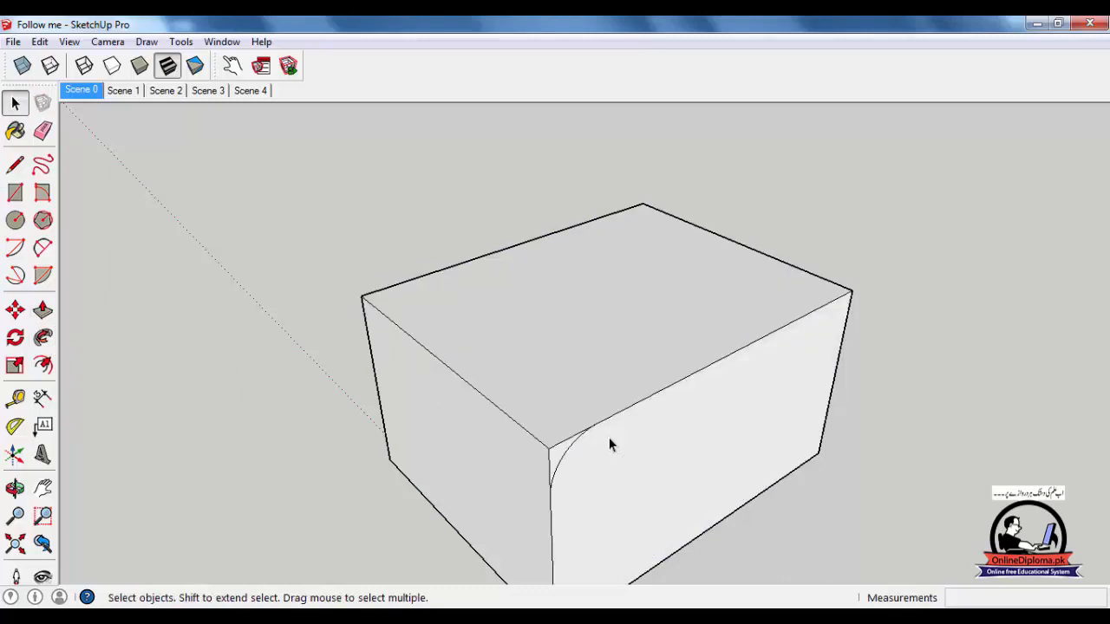
Round all top edges of the box by sweeping the corner profile with Follow Me around the selected top face.
click(613, 349)
click(42, 338)
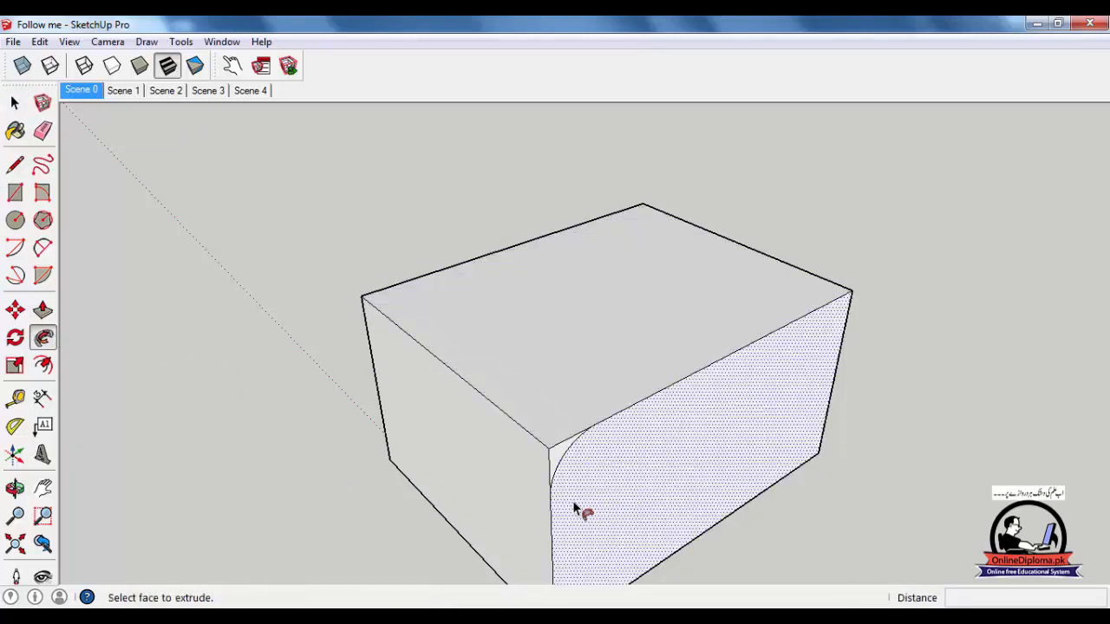
click(566, 460)
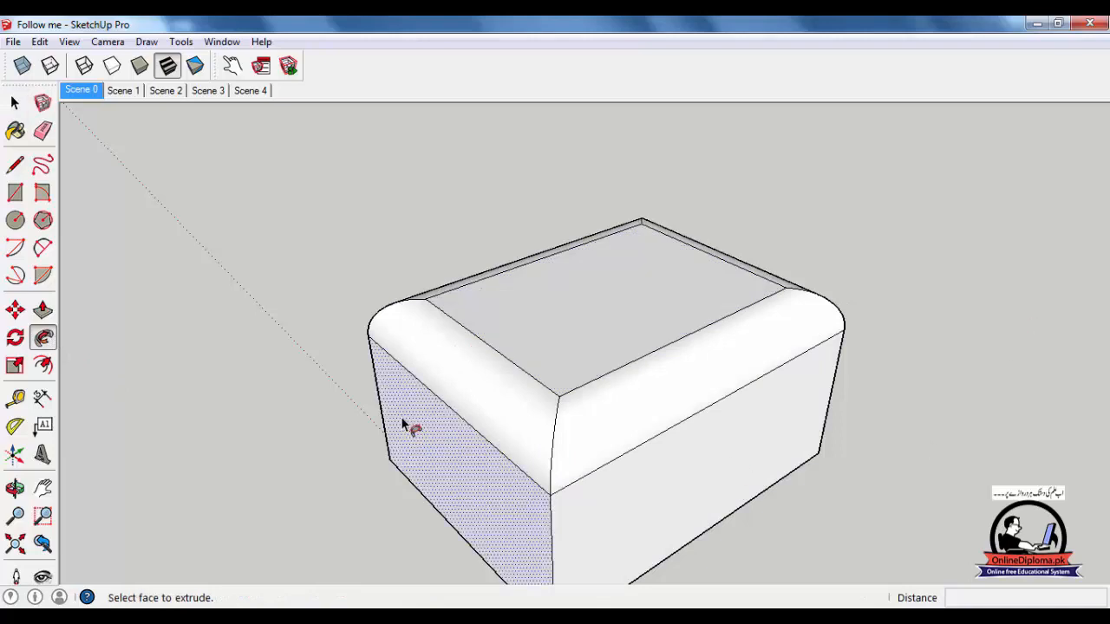
scroll(404, 425, down, 3)
middle_drag(408, 425, 500, 448)
click(14, 103)
Open Scene 1 and draw a horizontal circle of radius 50 centred on the origin beneath the vase profile.
click(127, 93)
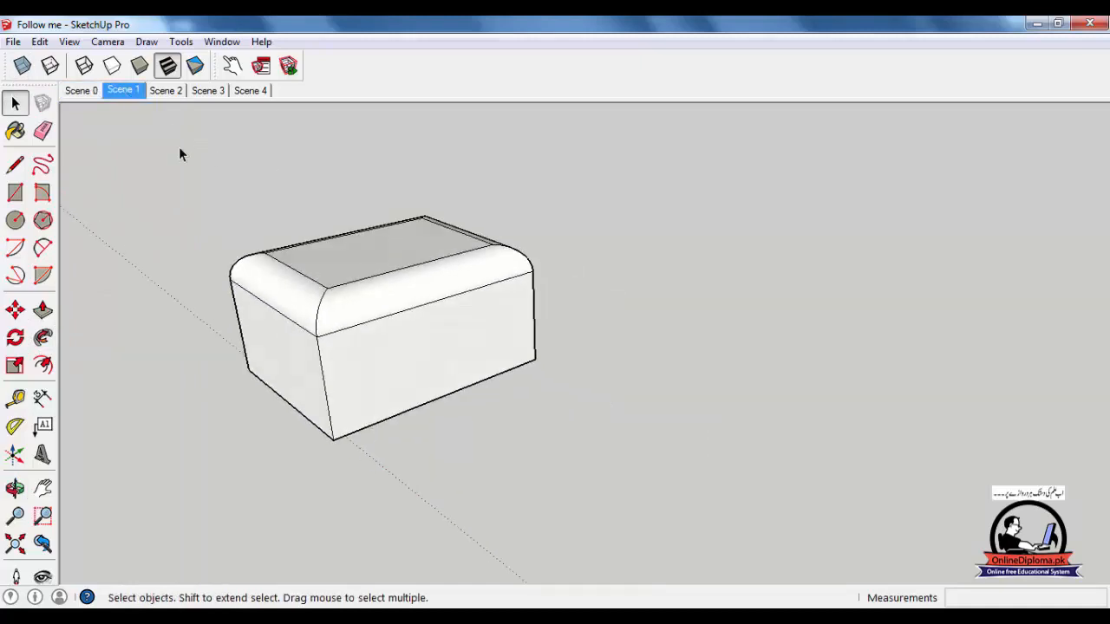
middle_drag(451, 391, 503, 423)
key(c)
click(581, 425)
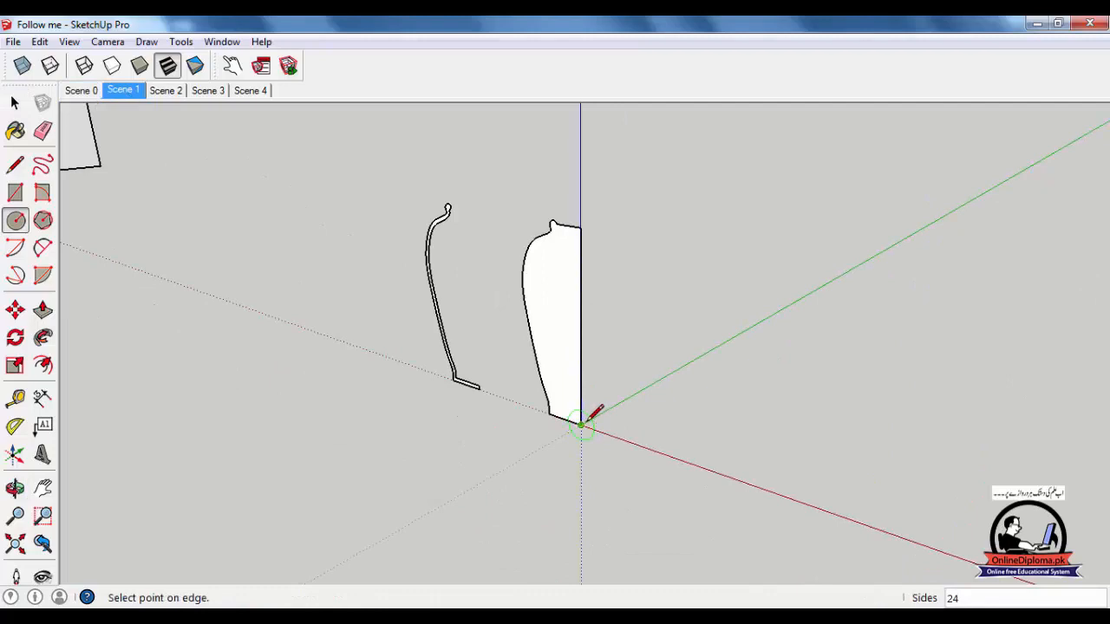
click(593, 424)
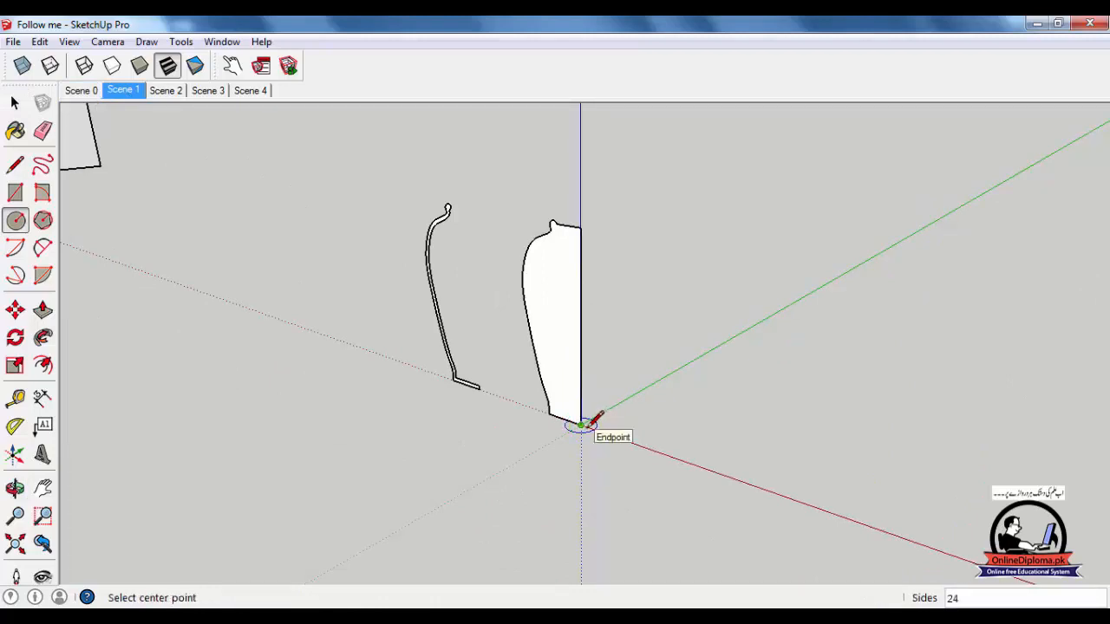
click(582, 425)
click(672, 404)
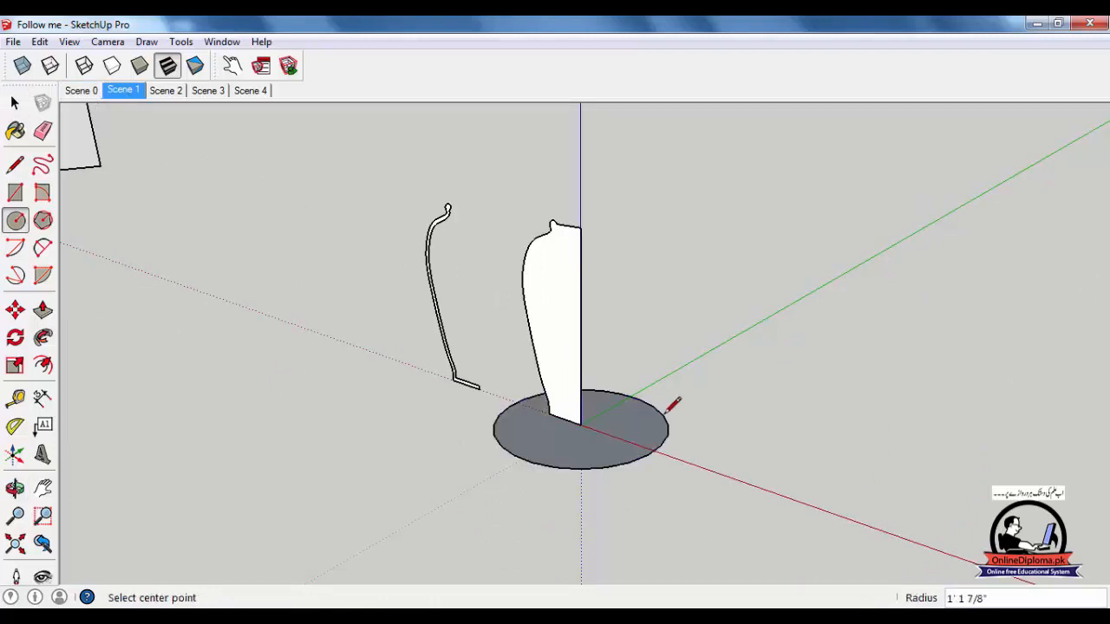
key(Return)
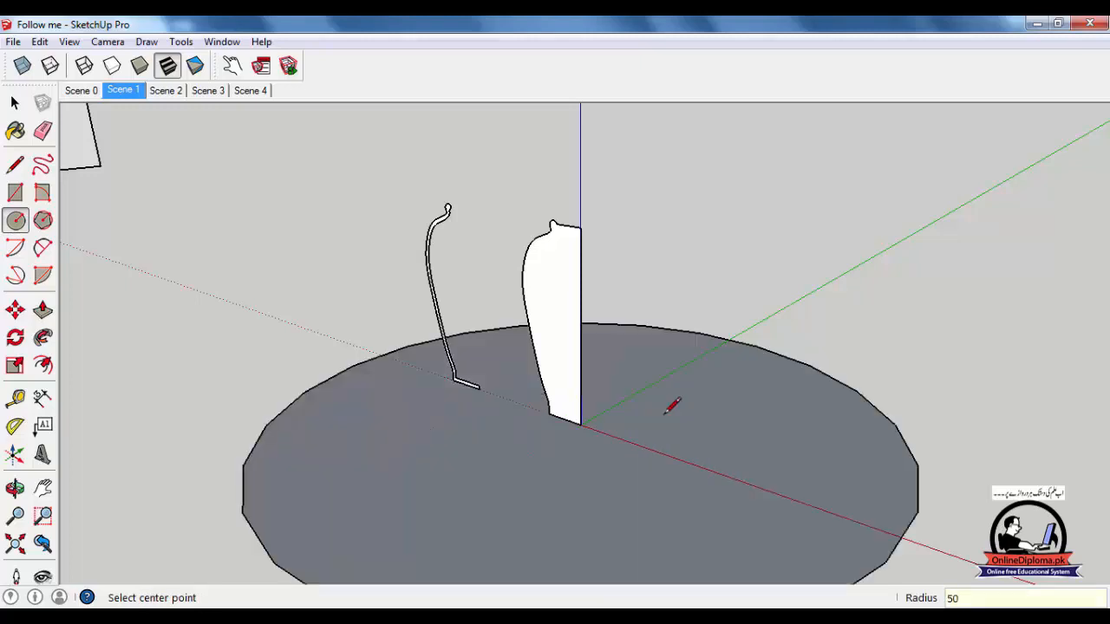
Undo the radius-50 circle and draw a smaller 50-sided horizontal circle centred on the origin beneath the solid vase profile.
key(ctrl+z)
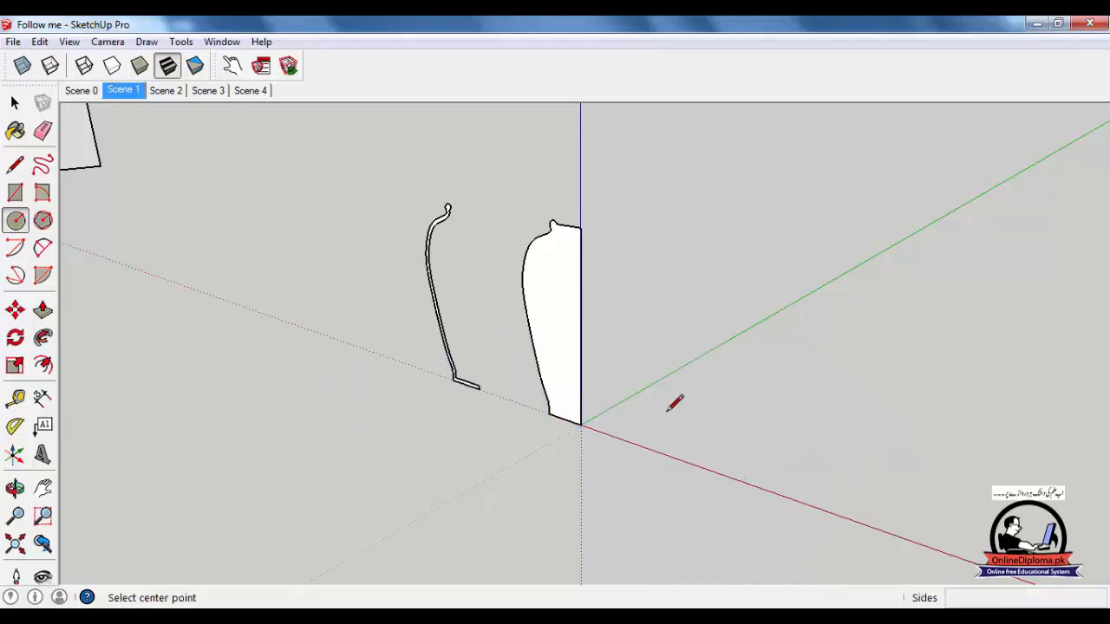
click(581, 423)
click(636, 420)
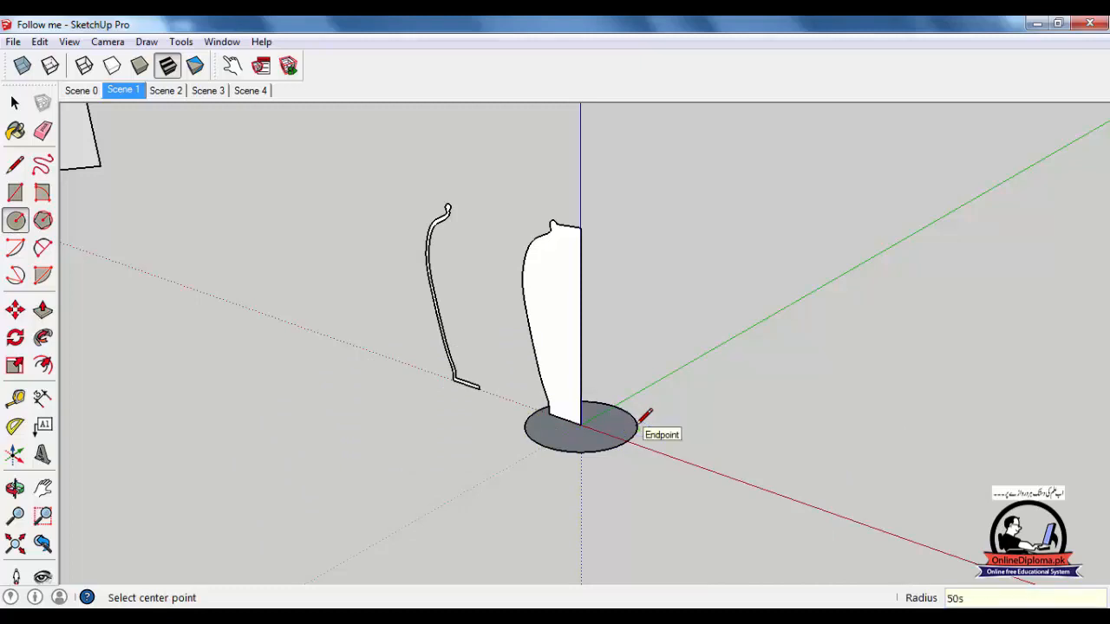
scroll(642, 423, up, 2)
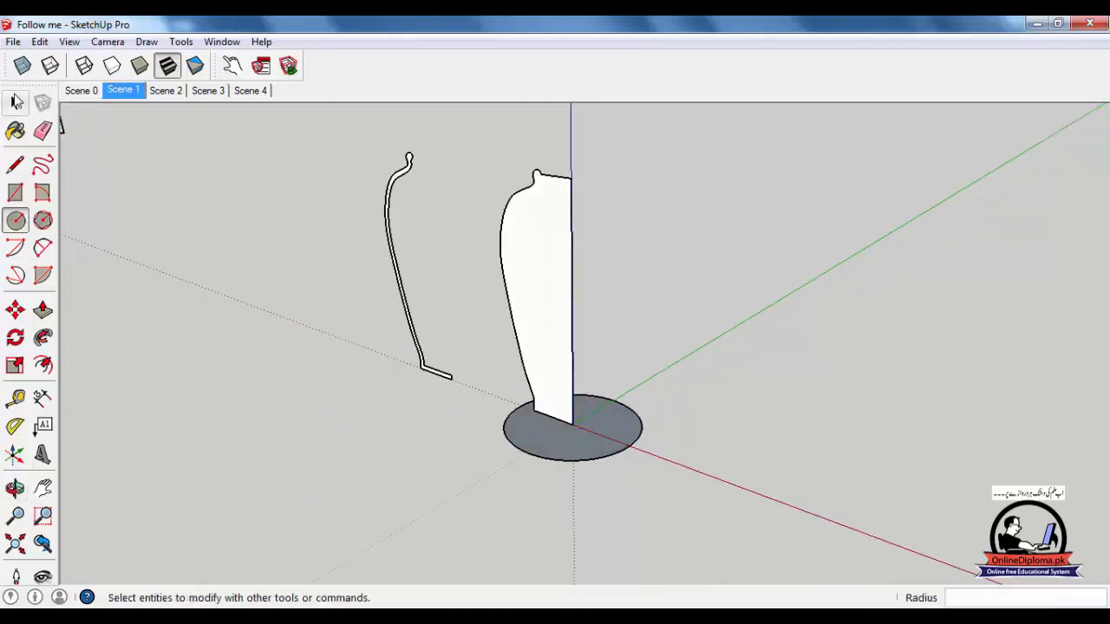
Sweep the solid vase profile around the selected circle face with Follow Me, and undo the sweep.
click(15, 103)
click(547, 448)
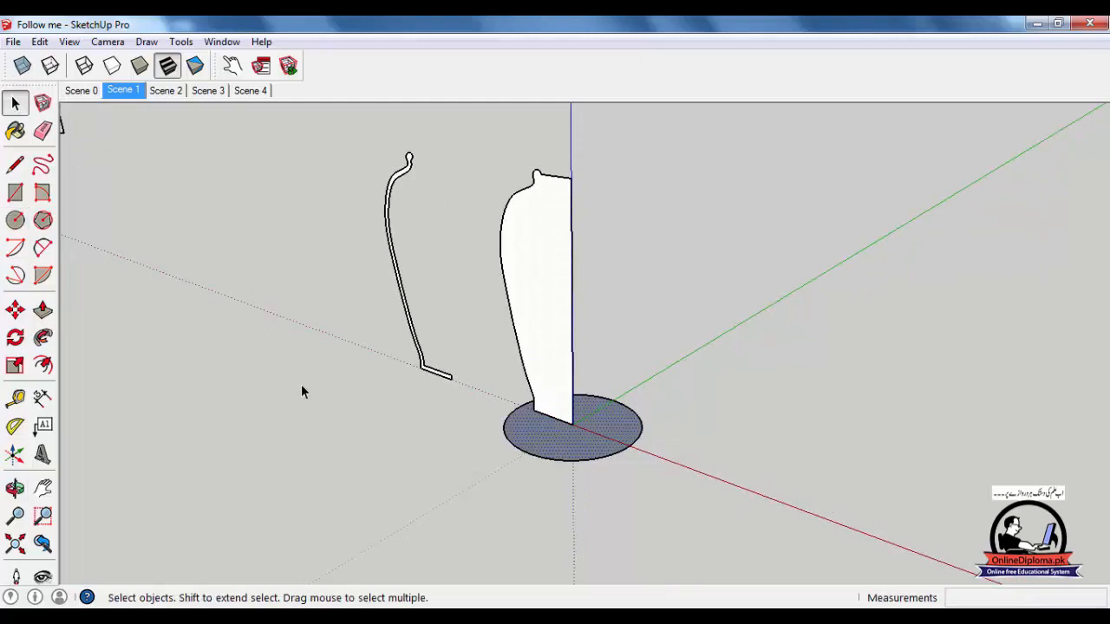
click(44, 337)
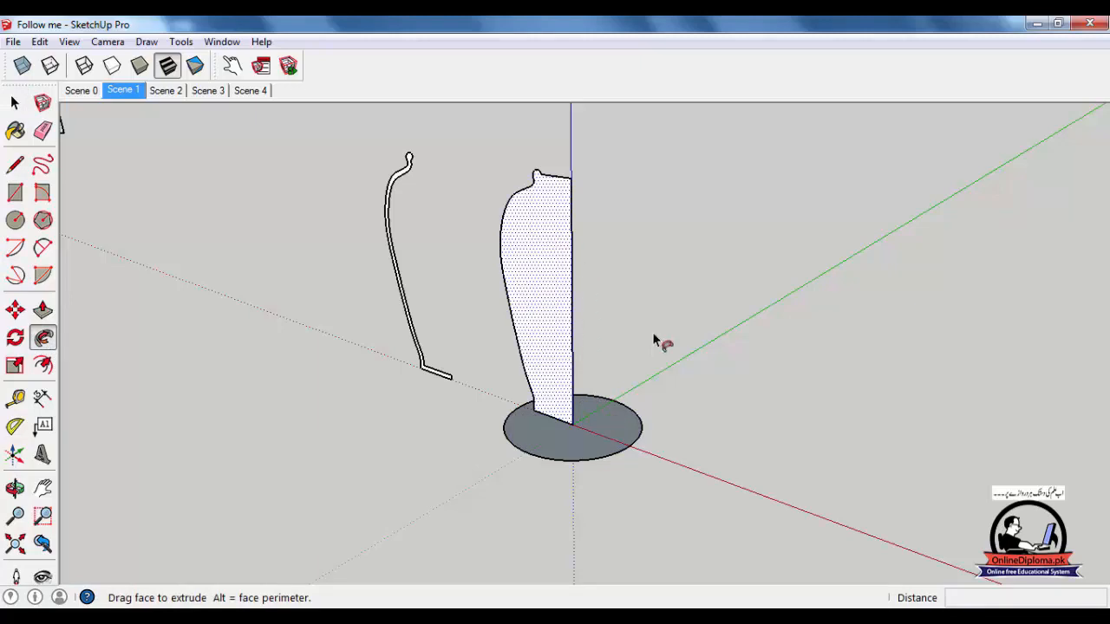
click(524, 328)
middle_drag(626, 316, 709, 136)
key(ctrl+z)
middle_drag(592, 517, 218, 379)
Delete the circle and replace it with an 8-sided one centred on the origin, about 9 3/16" in radius.
click(15, 103)
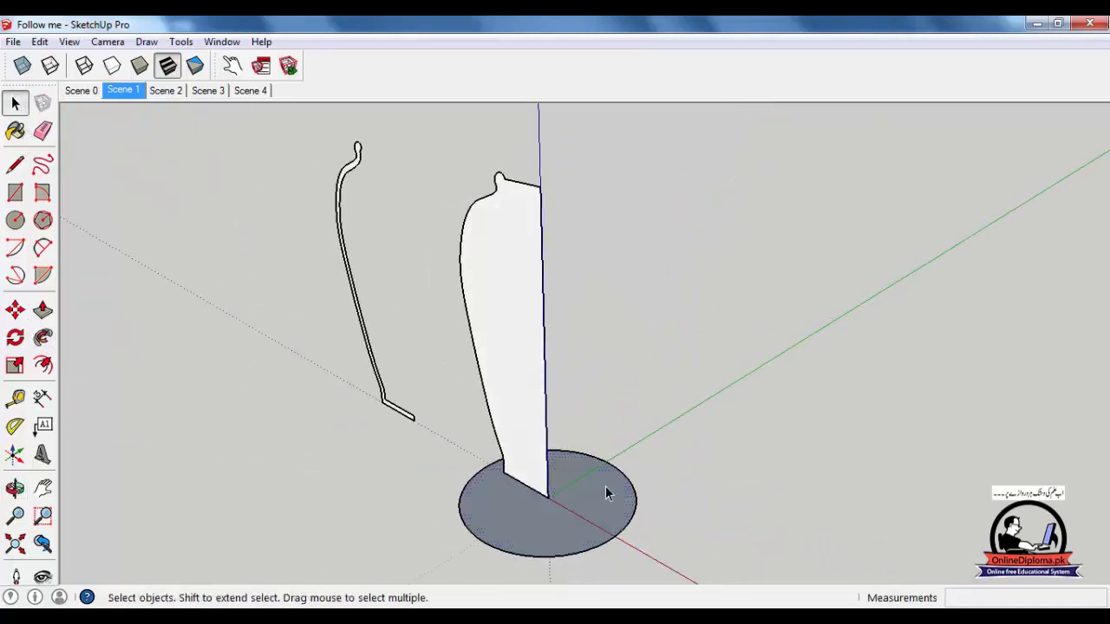
click(592, 496)
key(Delete)
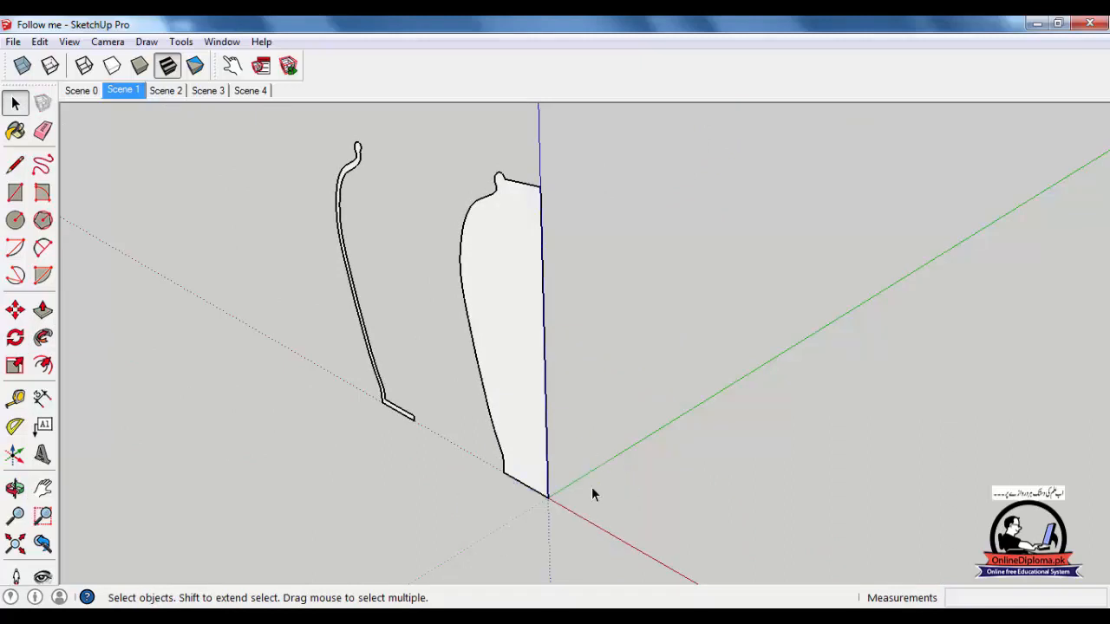
key(c)
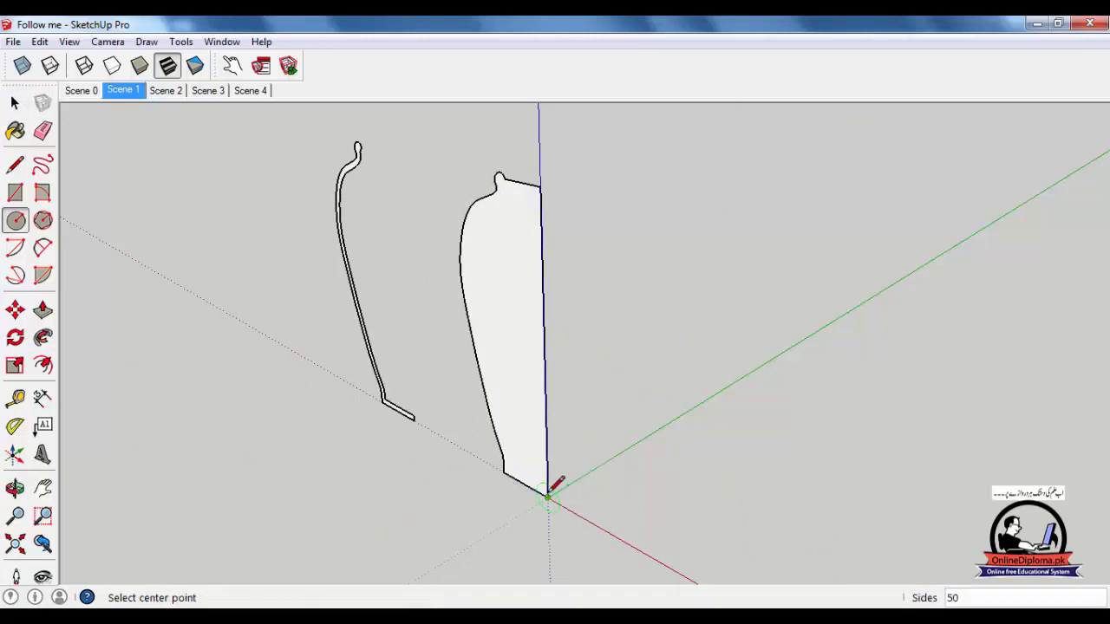
click(547, 496)
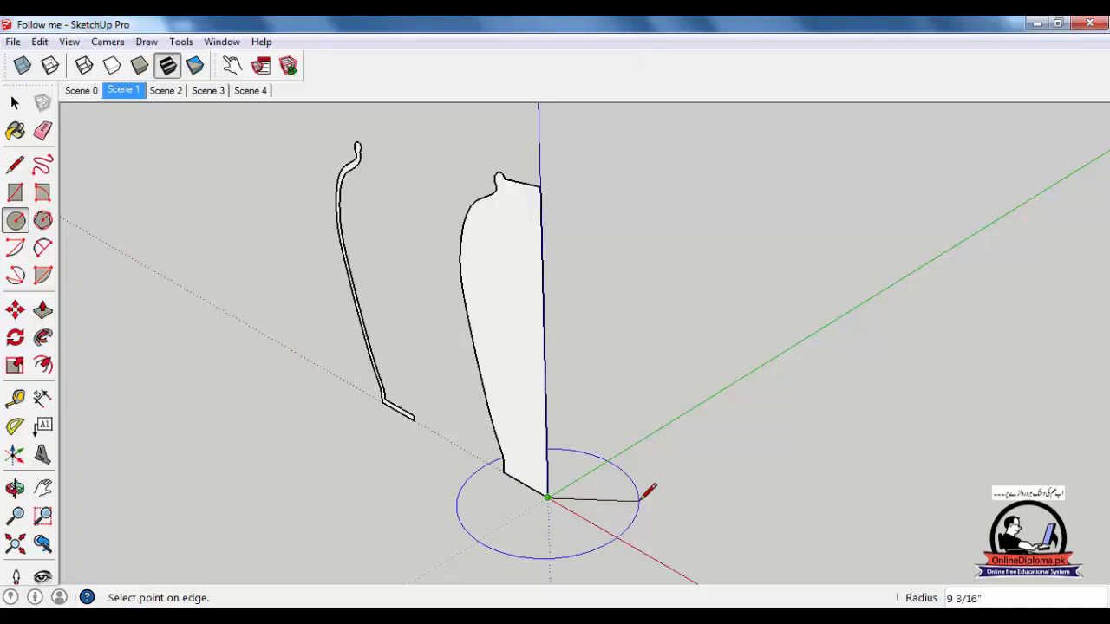
text(8s)
key(Return)
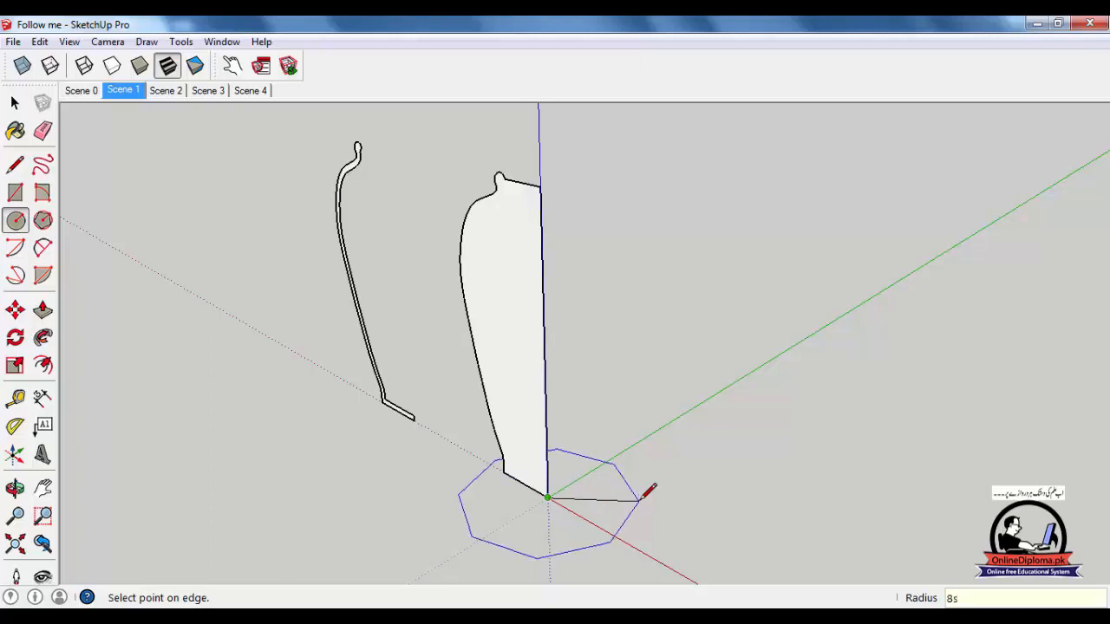
click(642, 498)
middle_drag(544, 508, 602, 532)
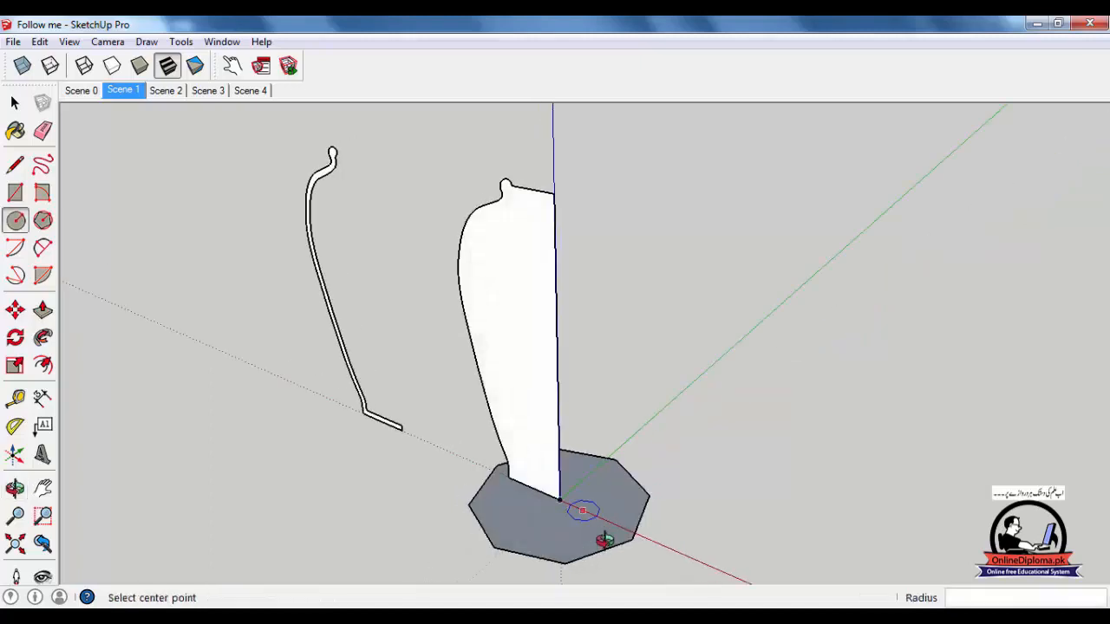
Sweep the solid vase profile around the selected 8-sided face with Follow Me to form a faceted vase.
click(13, 104)
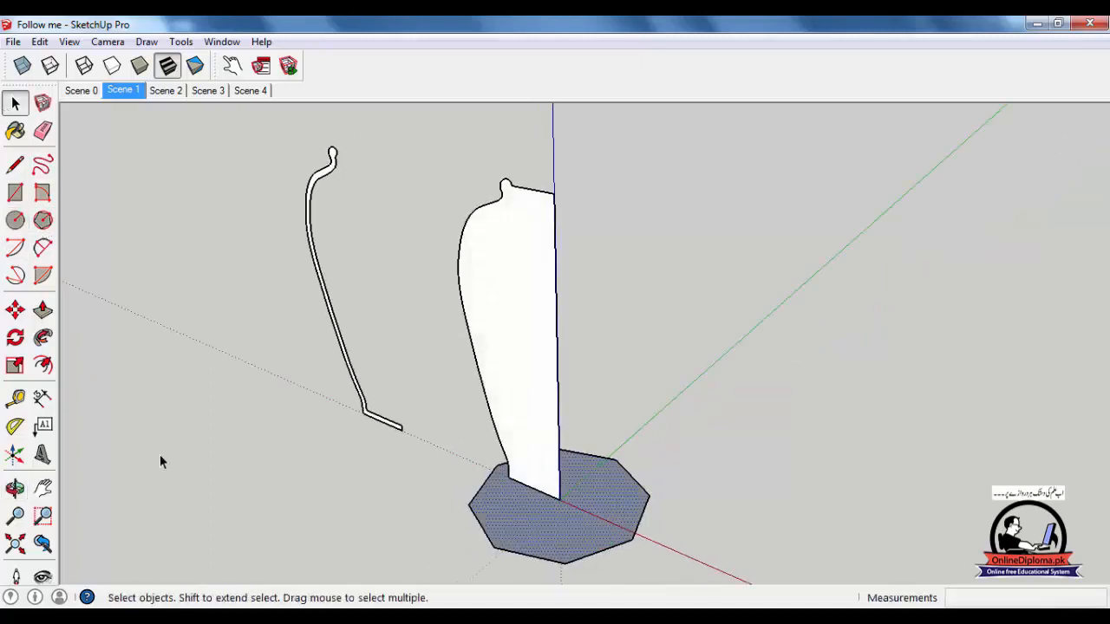
click(43, 337)
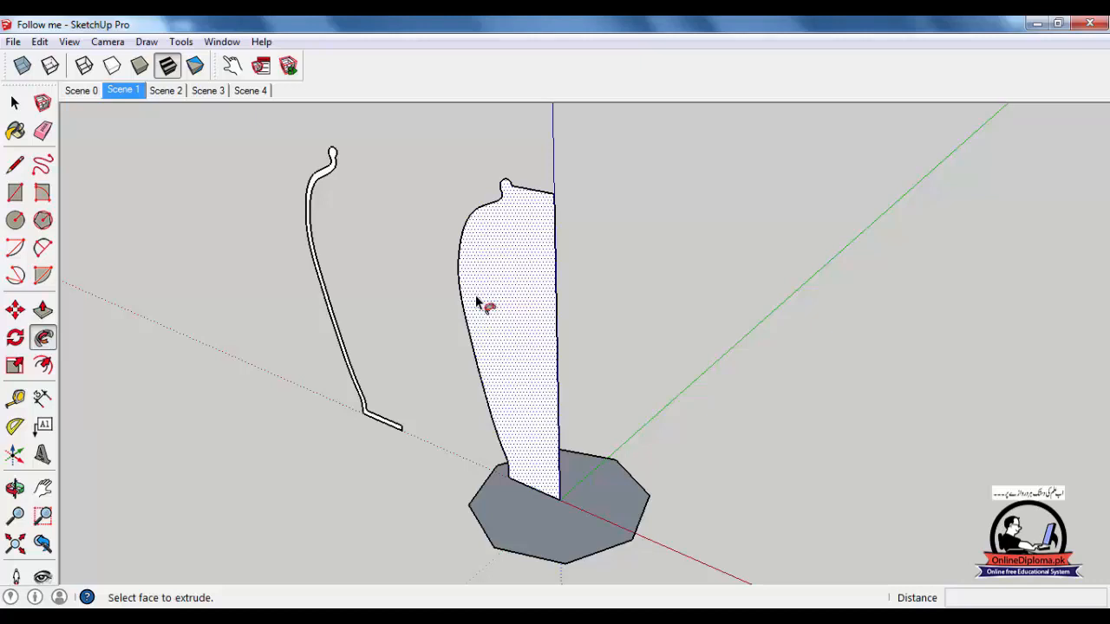
click(511, 262)
middle_drag(704, 442, 637, 487)
middle_drag(616, 245, 555, 438)
middle_drag(225, 356, 354, 369)
Draw a horizontal circle centred on the inner end of the thin vase profile's base, trying 4 sides and settling on 24.
key(c)
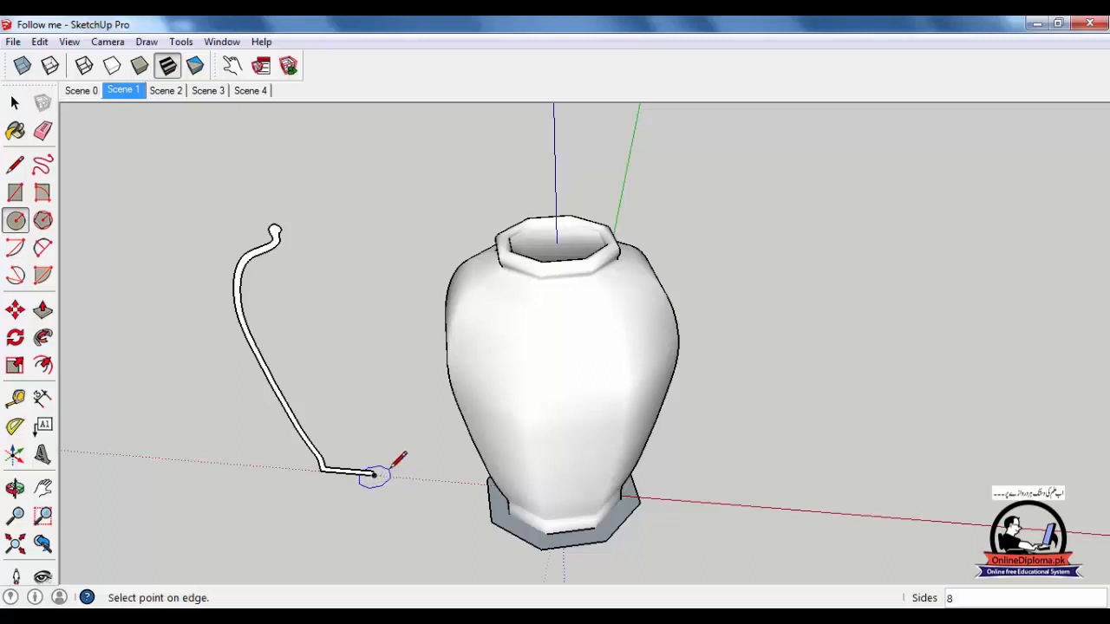
click(422, 427)
text(4s)
key(Return)
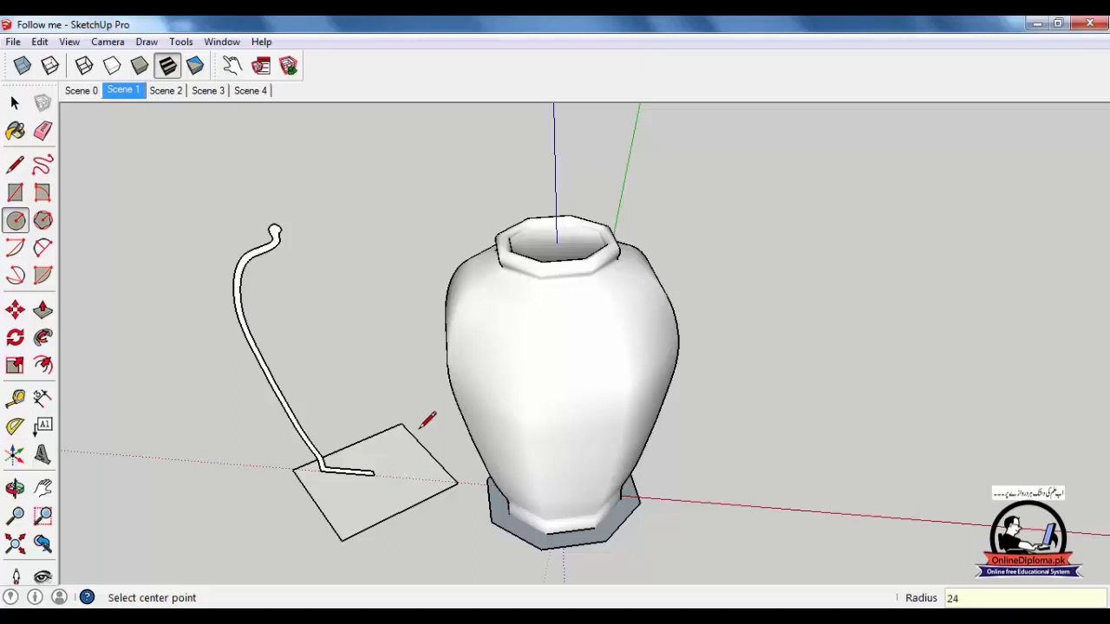
key(Return)
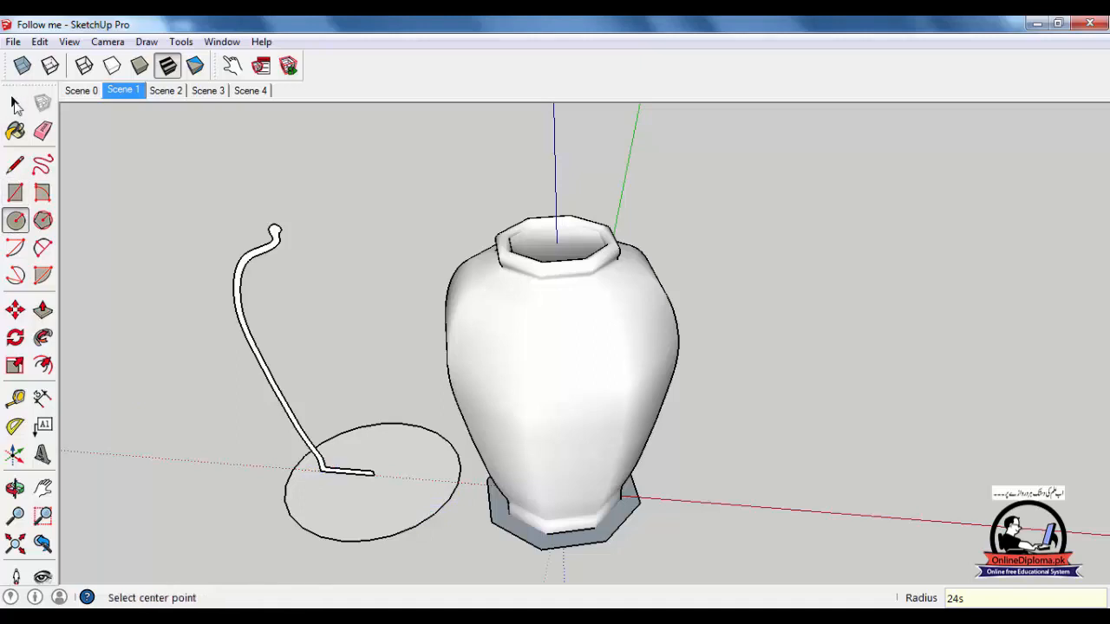
Sweep the thin vase profile around the selected 24-sided circle face with Follow Me.
click(15, 103)
click(334, 482)
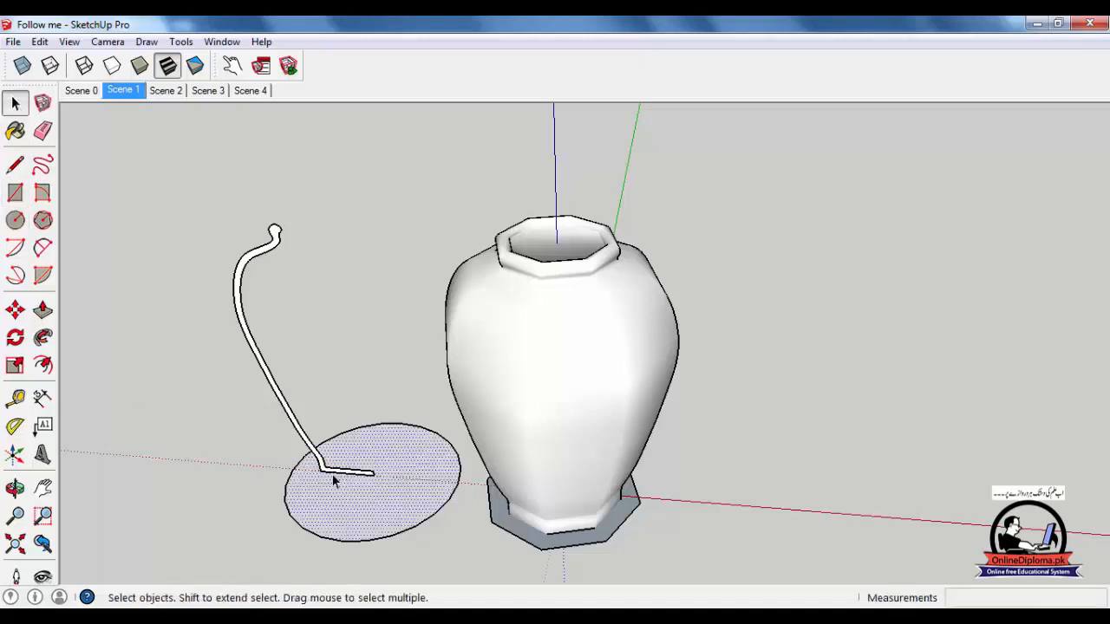
click(43, 337)
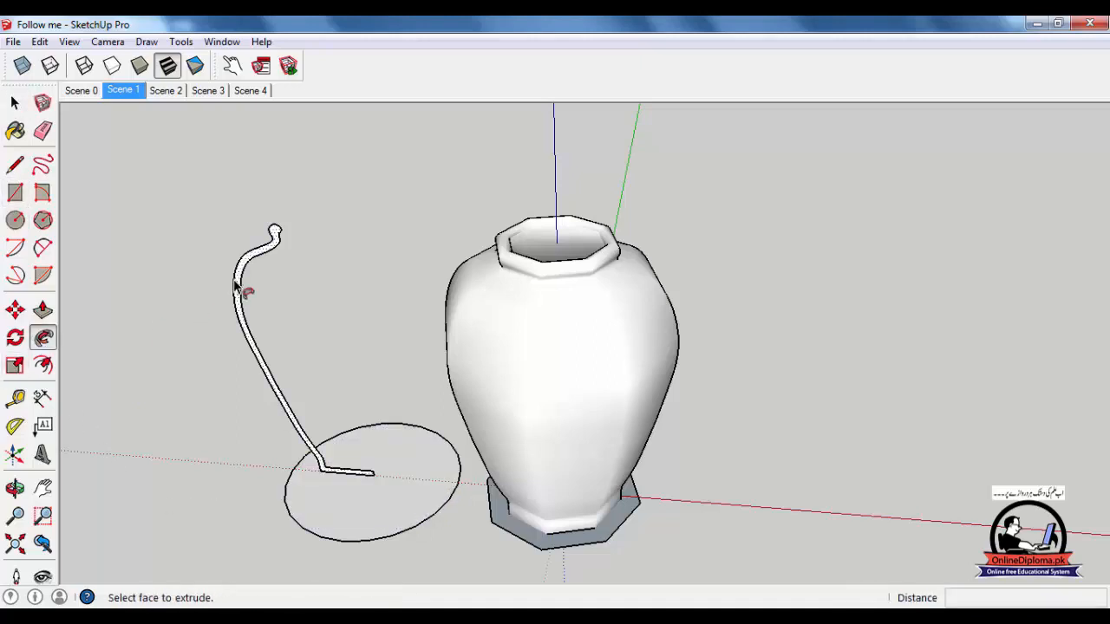
drag(234, 282, 246, 335)
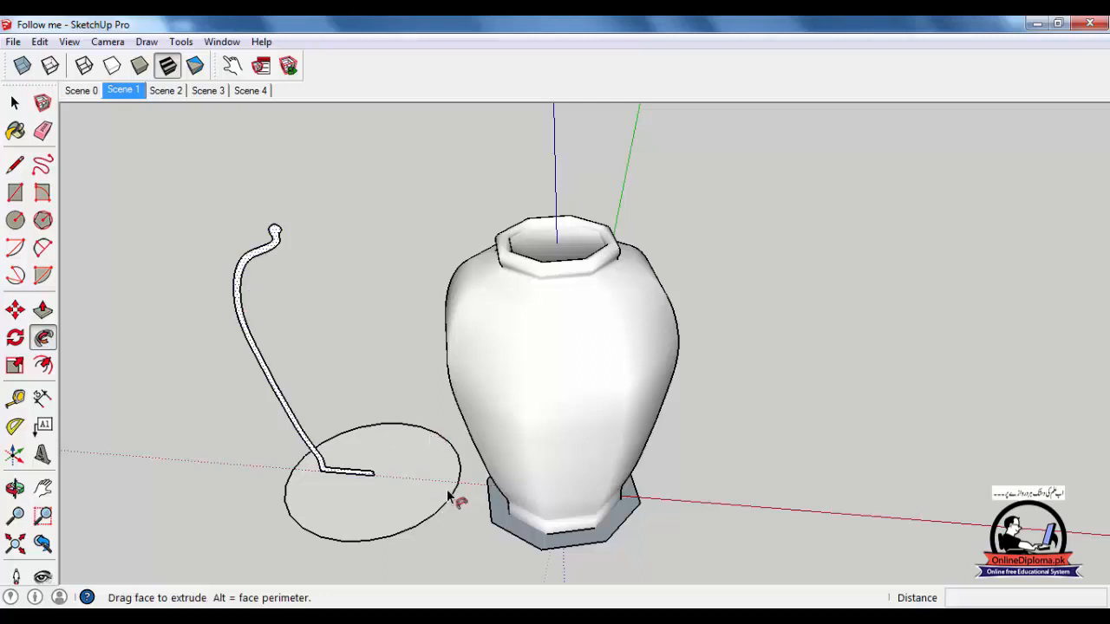
drag(291, 559, 291, 557)
middle_drag(393, 397, 219, 382)
Open Scene 2 and examine the green skirting profile at the wall's foot and the red profile below the window corner.
click(167, 90)
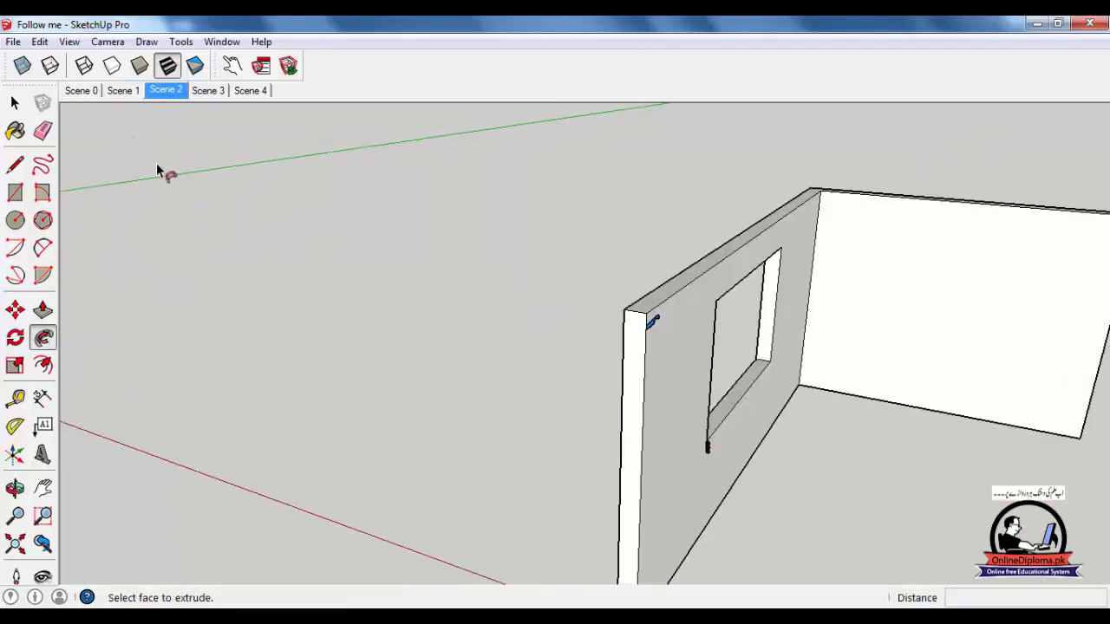
middle_drag(285, 257, 431, 310)
middle_drag(491, 442, 470, 475)
scroll(448, 562, up, 3)
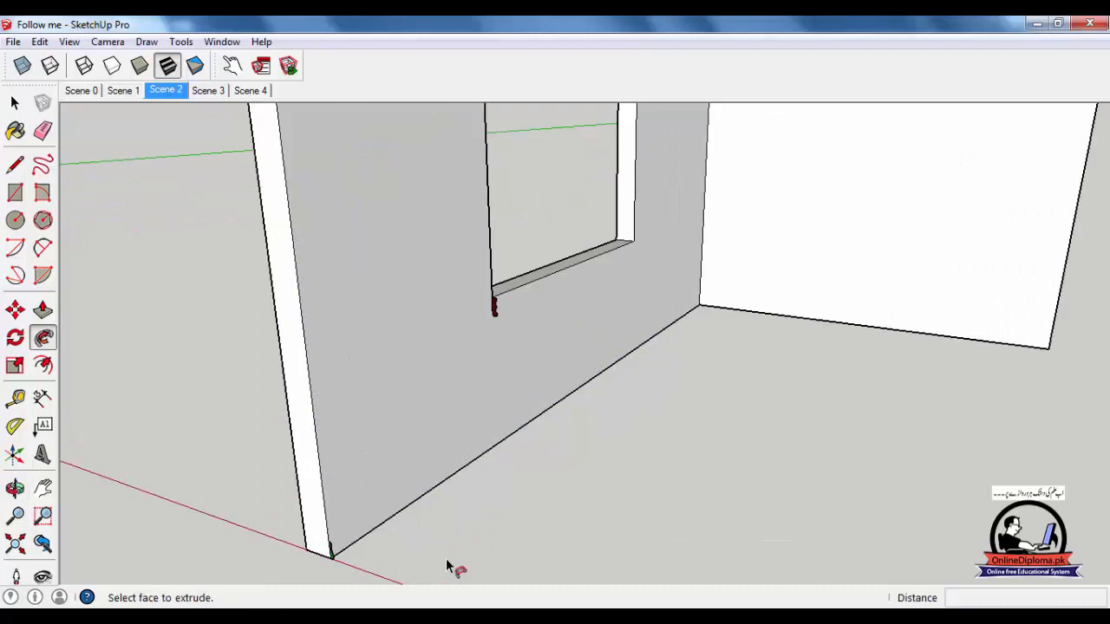
scroll(448, 562, down, 3)
shift+middle_drag(465, 535, 473, 457)
scroll(475, 457, up, 2)
scroll(473, 458, up, 1)
scroll(367, 523, up, 7)
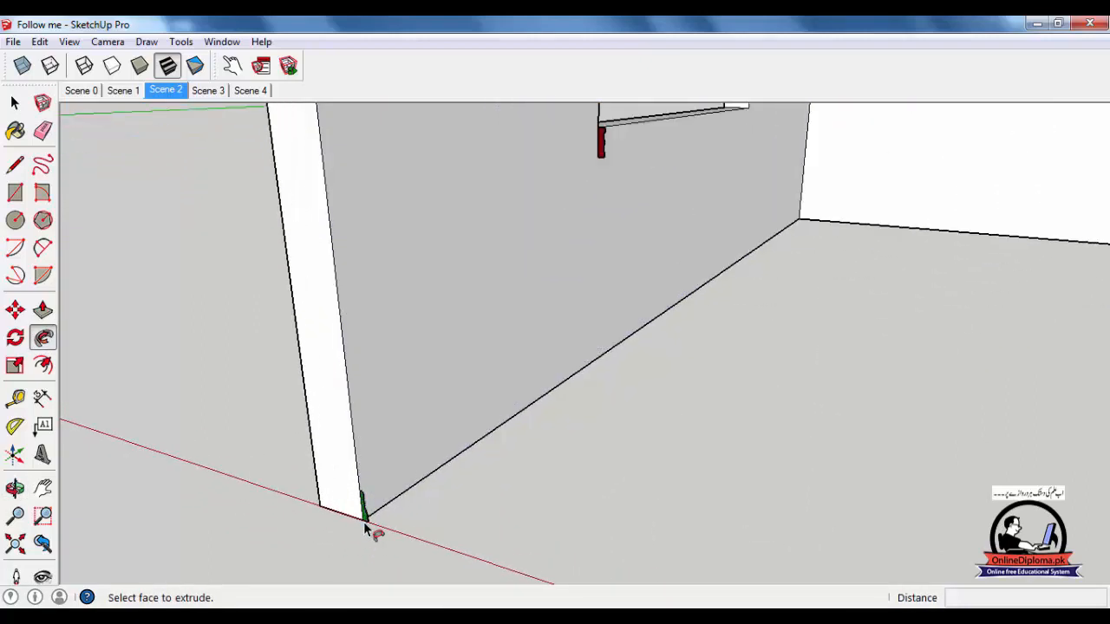
scroll(371, 449, up, 5)
scroll(374, 538, down, 3)
scroll(351, 506, down, 2)
middle_drag(352, 506, 546, 485)
Select the wall's inner bottom edge and sweep the green skirting profile along it with Follow Me.
click(11, 103)
scroll(552, 451, down, 3)
scroll(527, 464, up, 2)
click(514, 451)
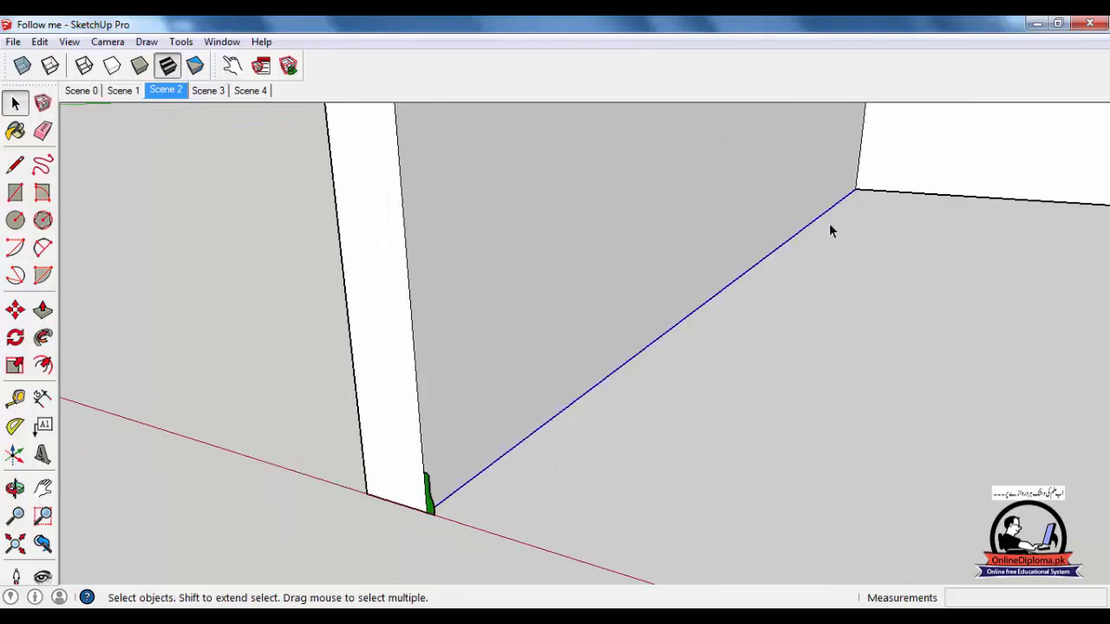
click(43, 338)
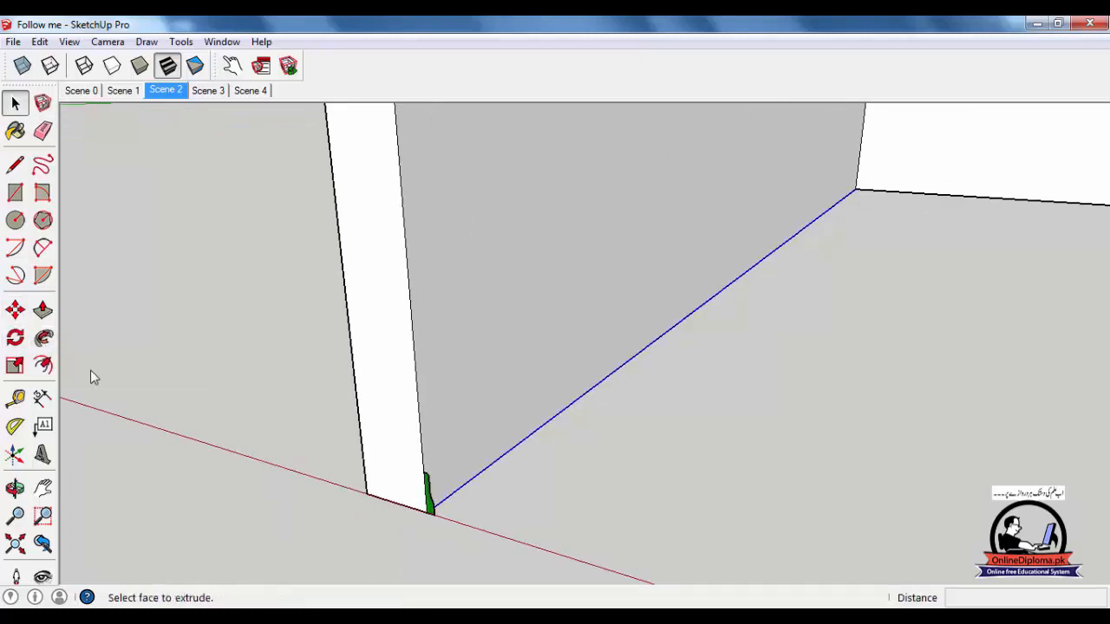
click(432, 512)
scroll(608, 492, down, 3)
shift+middle_drag(608, 492, 592, 516)
Start Follow Me on the red profile below the window corner, cancel it, and undo the skirting sweep.
scroll(655, 227, up, 2)
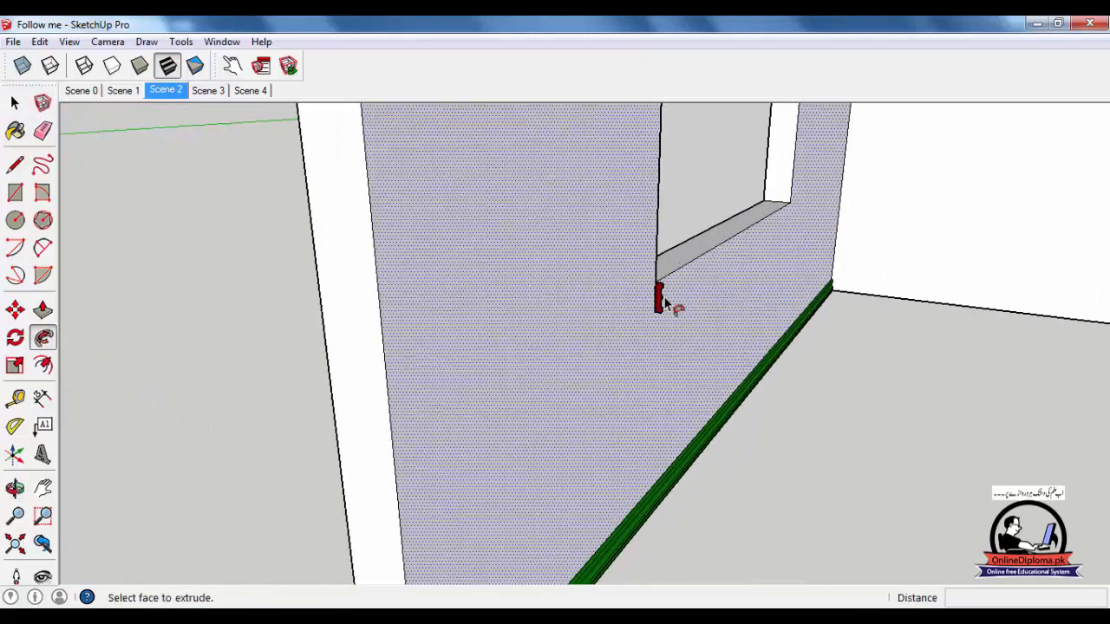
middle_drag(659, 303, 682, 414)
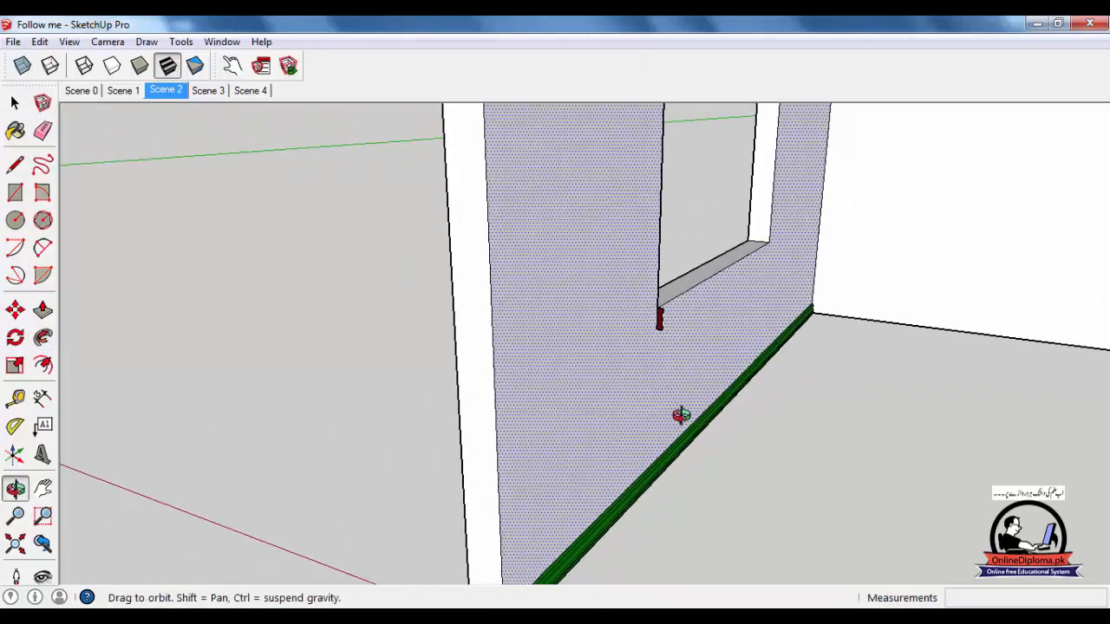
click(663, 323)
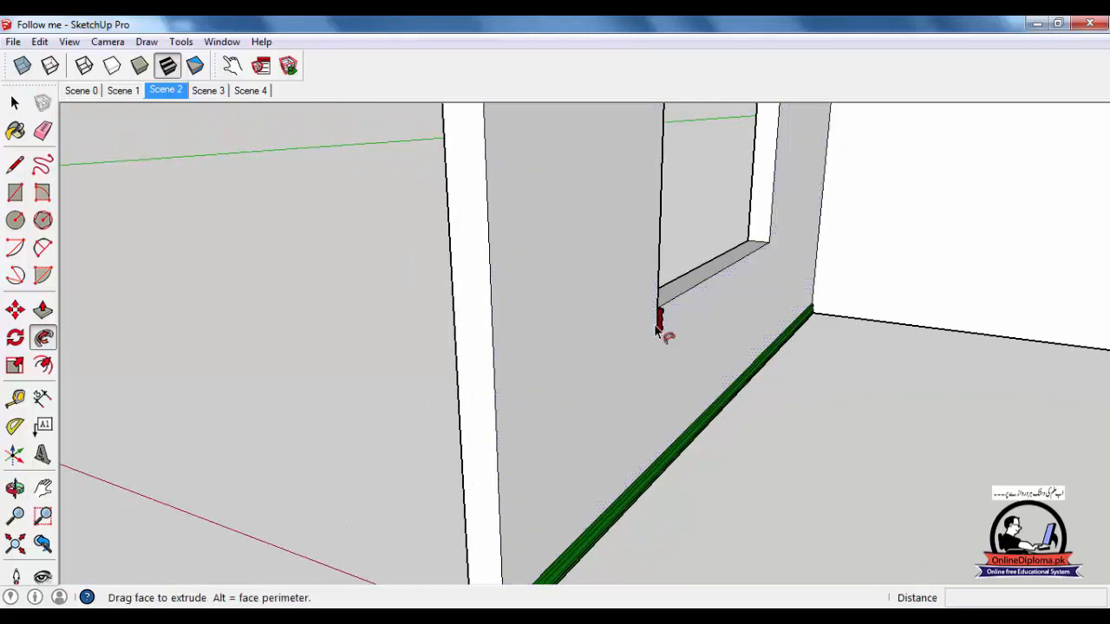
middle_drag(619, 379, 763, 442)
key(Escape)
key(ctrl+z)
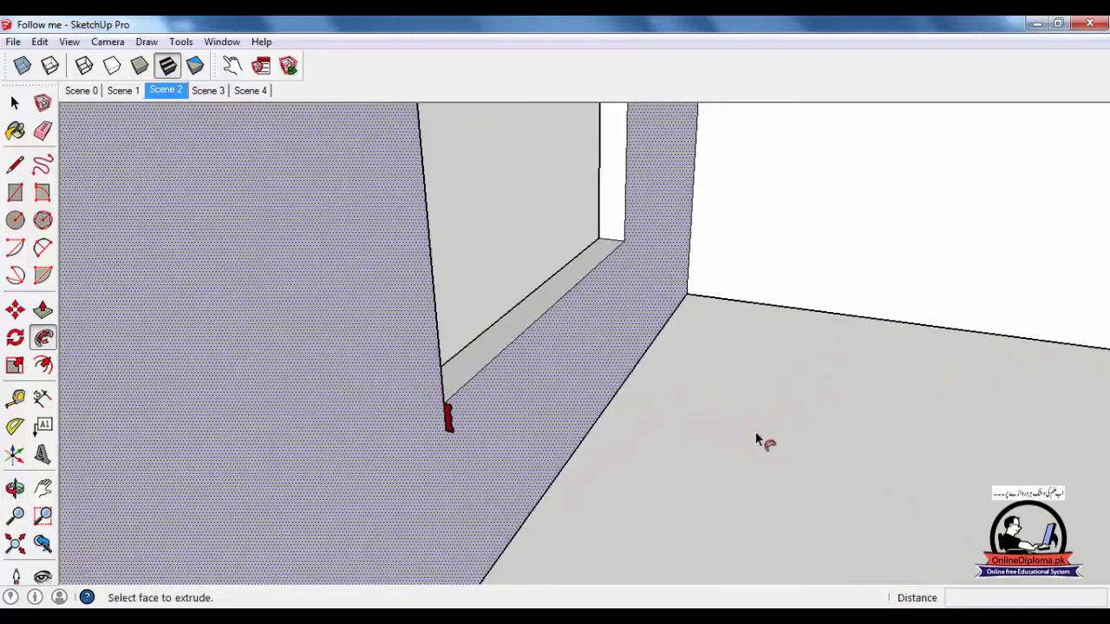
Sweep the green skirting profile along the still selected inner bottom edge of the window wall again with Follow Me.
middle_drag(627, 442, 523, 357)
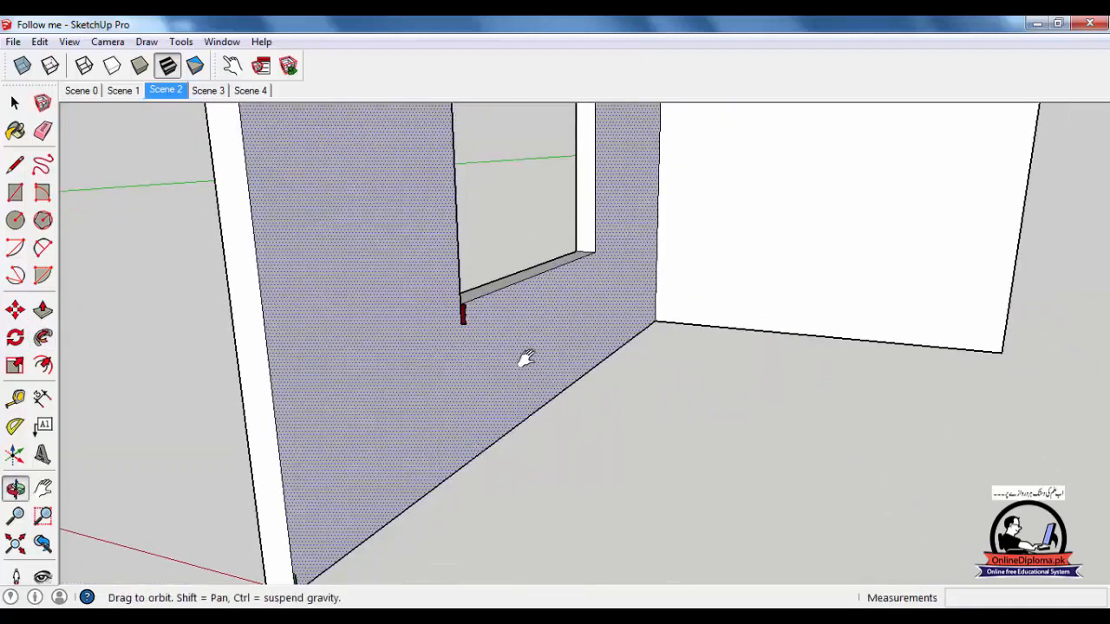
key(space)
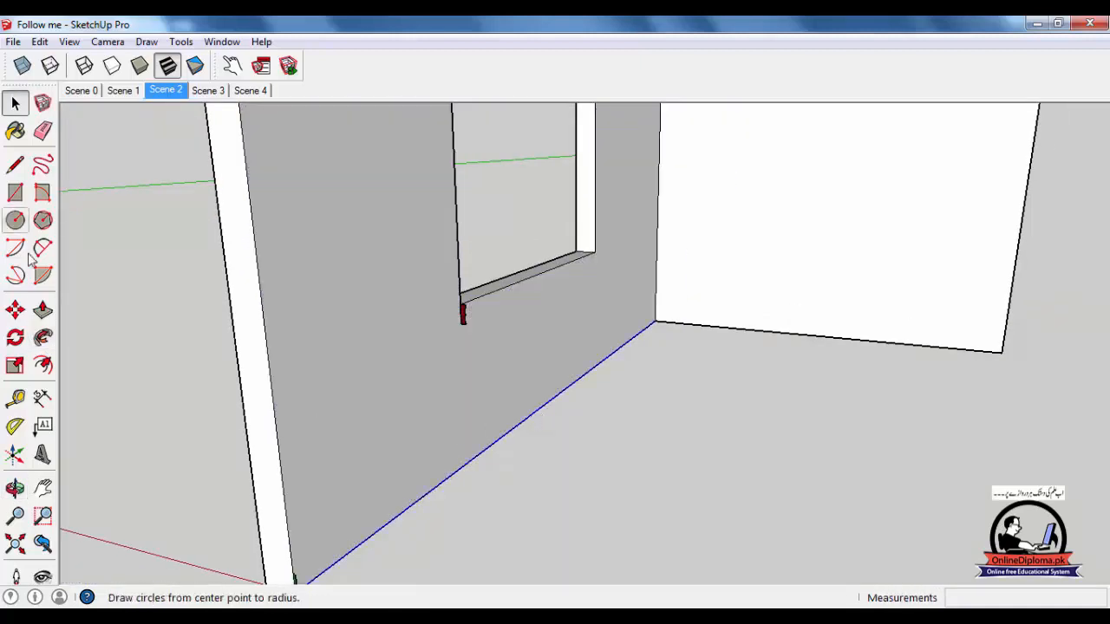
click(43, 337)
middle_drag(441, 483, 351, 575)
scroll(351, 575, up, 3)
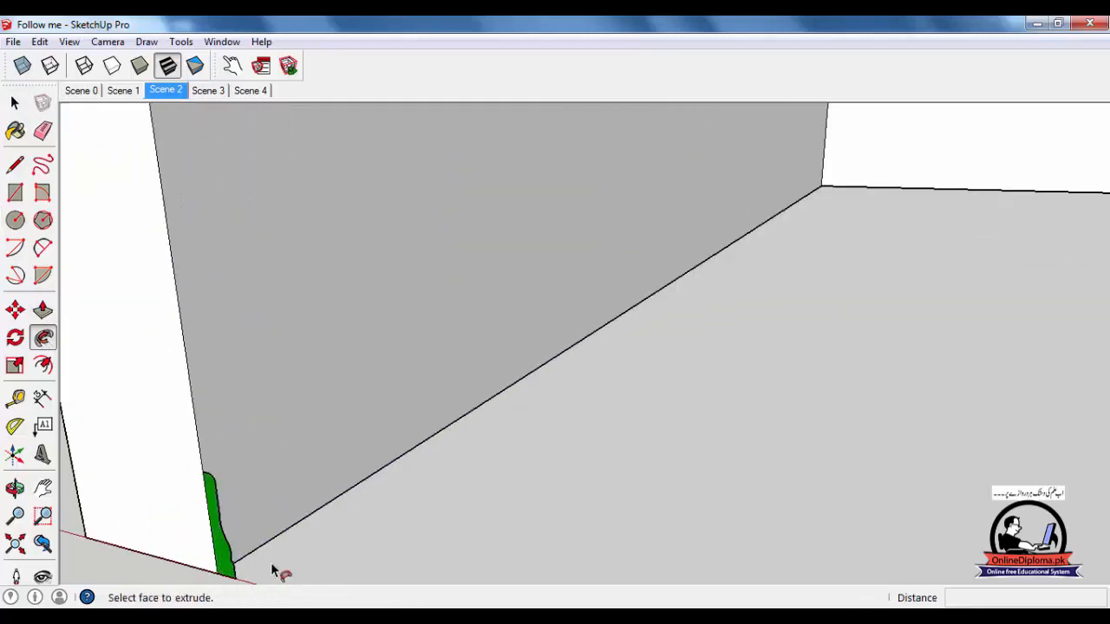
click(228, 553)
scroll(402, 546, down, 3)
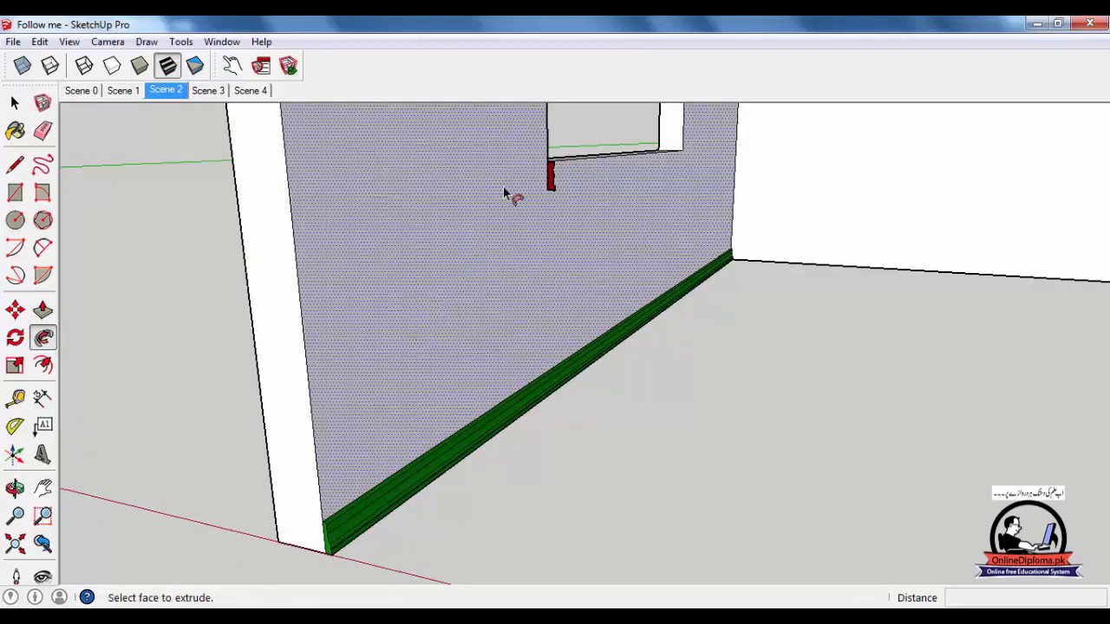
scroll(314, 574, up, 4)
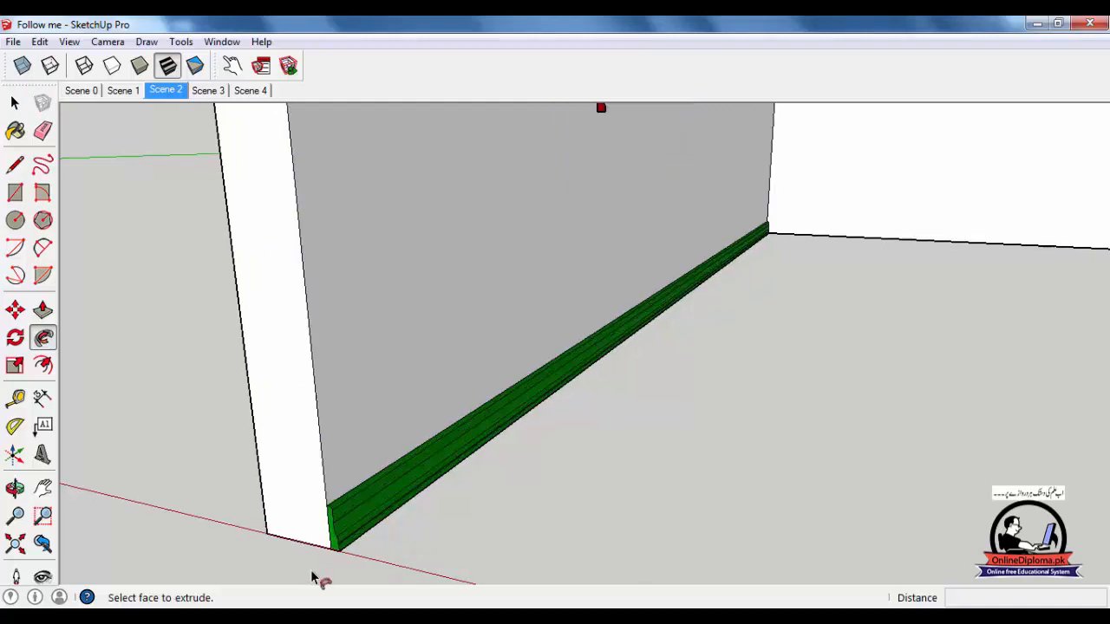
Turn on X-ray display and examine the swept green skirting from beneath the wall.
key(x)
scroll(383, 579, up, 2)
scroll(383, 578, down, 3)
middle_drag(384, 576, 408, 355)
middle_drag(527, 505, 526, 384)
key(x)
key(space)
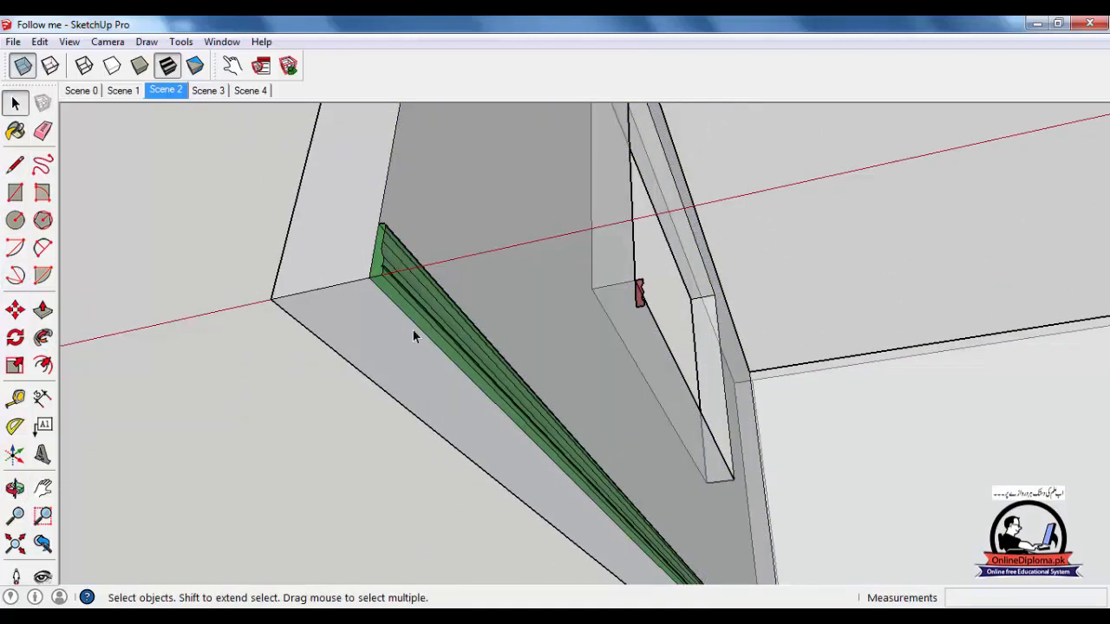
middle_drag(414, 326, 642, 607)
click(42, 337)
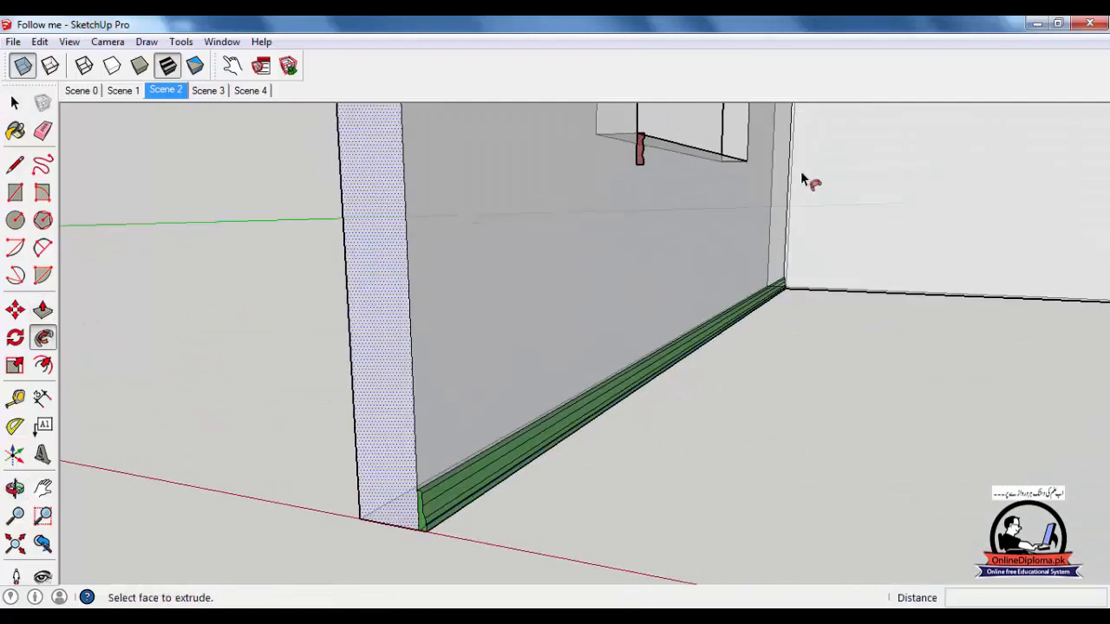
Try to sweep the red profile below the window corner with Follow Me, undo it, and turn off X-ray display.
drag(650, 156, 669, 335)
middle_drag(669, 335, 565, 432)
scroll(685, 389, down, 5)
key(ctrl+z)
middle_drag(674, 404, 731, 379)
middle_drag(714, 310, 699, 393)
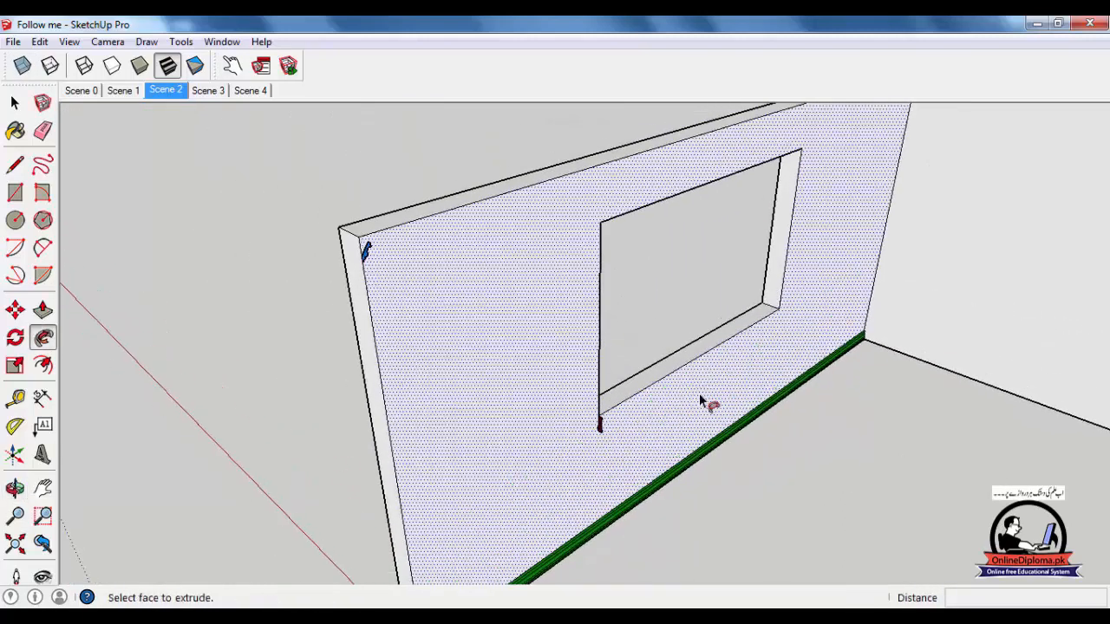
Select the four room-side edges of the window opening and sweep the red profile around them with Follow Me.
click(15, 103)
scroll(782, 303, up, 4)
click(749, 332)
scroll(577, 347, down, 3)
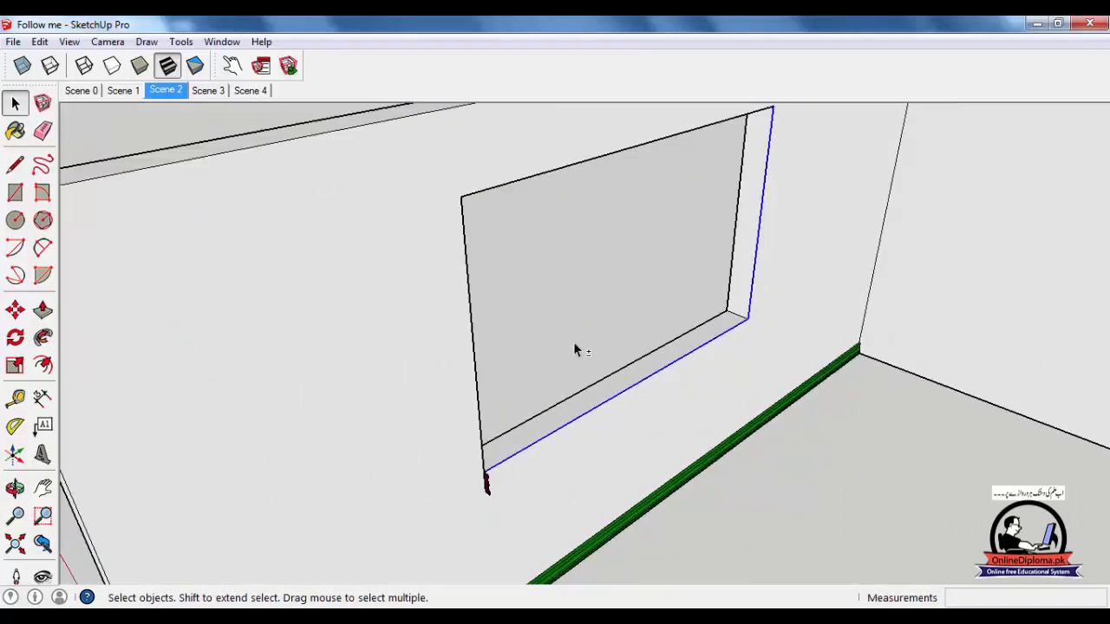
scroll(521, 338, up, 2)
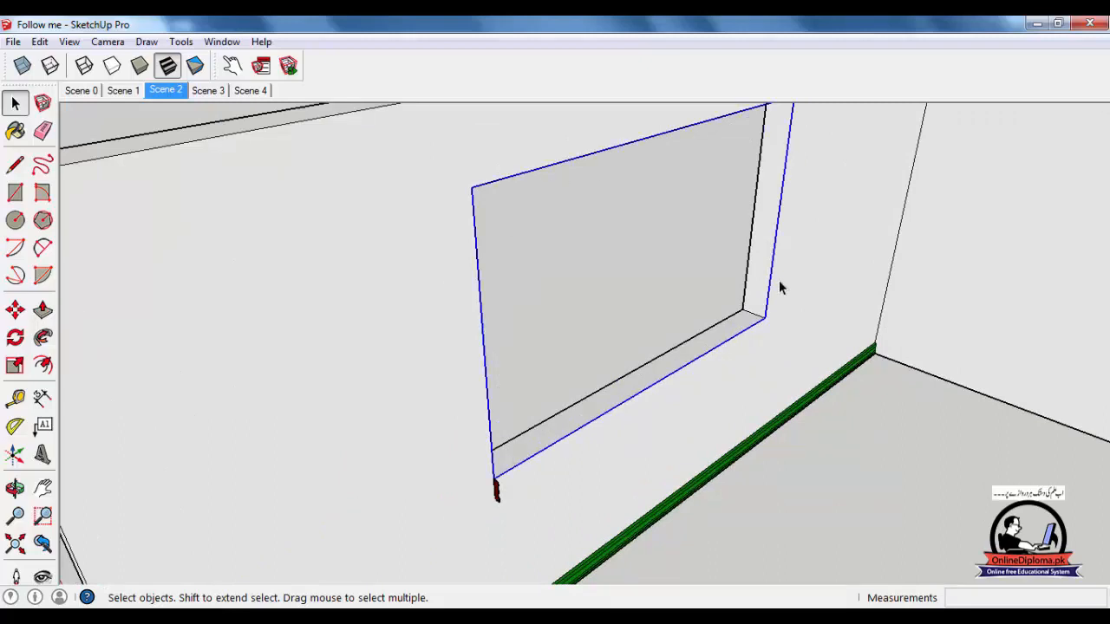
click(43, 337)
scroll(437, 546, up, 2)
scroll(538, 459, down, 1)
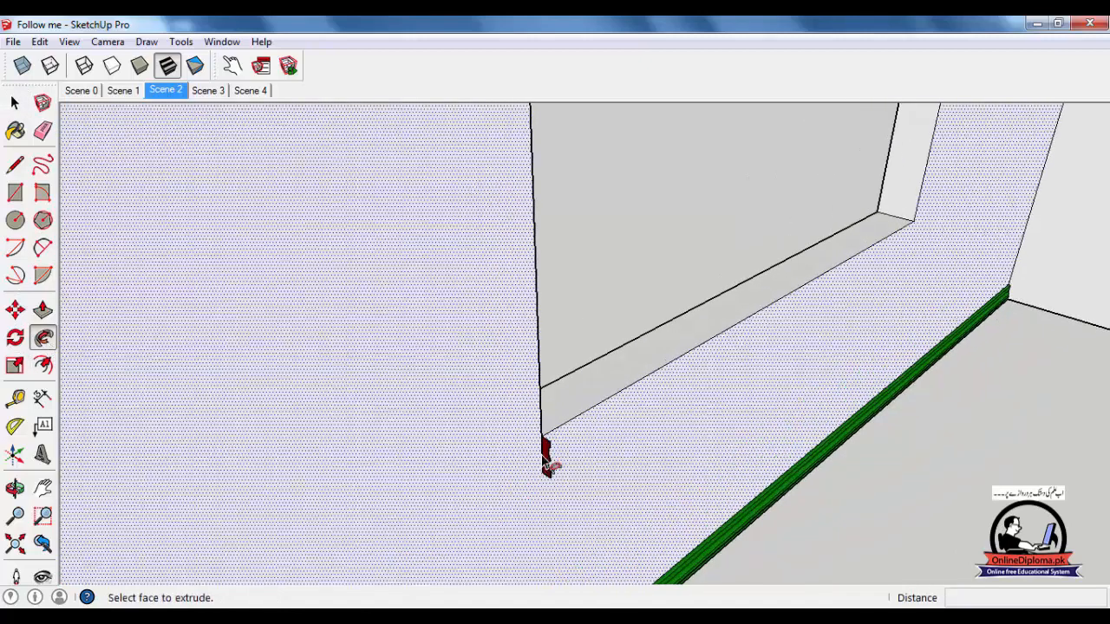
click(537, 459)
scroll(542, 455, down, 3)
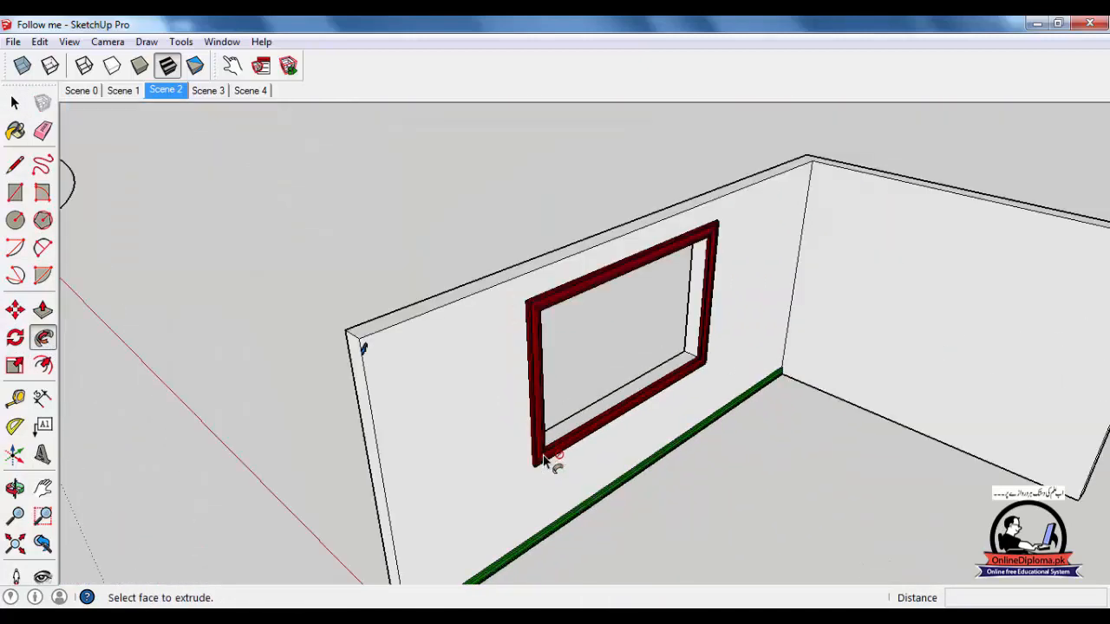
Examine the swept red window frame and the blue profile at the wall's upper inner corner.
scroll(595, 302, up, 3)
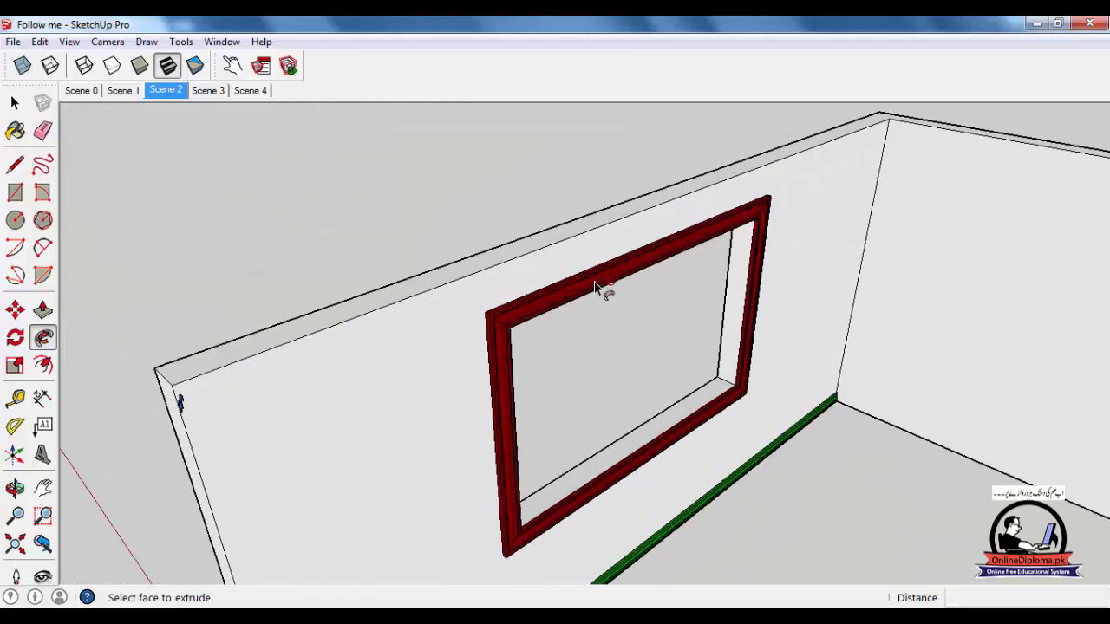
middle_drag(595, 329, 341, 307)
drag(341, 307, 584, 323)
middle_drag(584, 324, 367, 347)
scroll(491, 320, down, 5)
scroll(475, 327, up, 1)
scroll(350, 340, up, 3)
scroll(350, 340, up, 1)
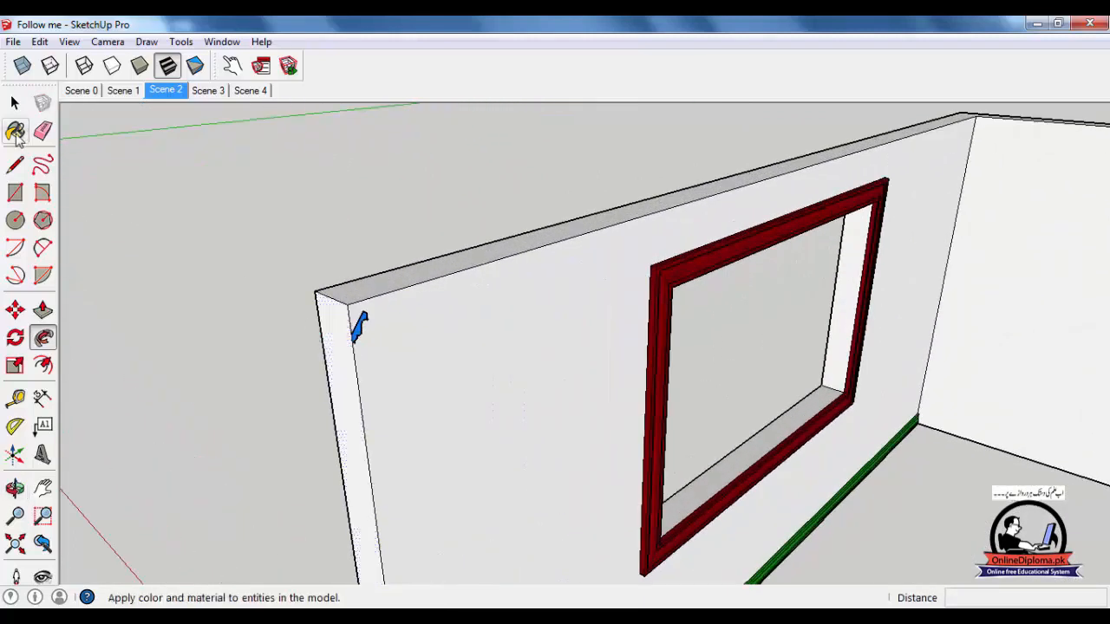
Select the window wall's inner top edge and sweep the blue profile along it with Follow Me.
click(15, 102)
click(406, 286)
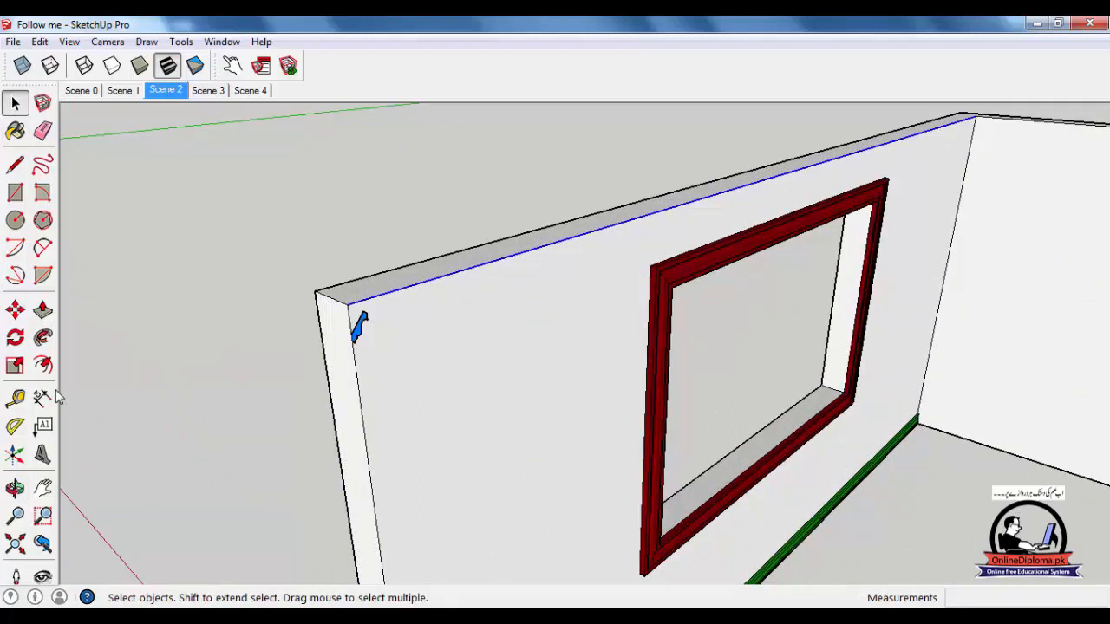
click(43, 337)
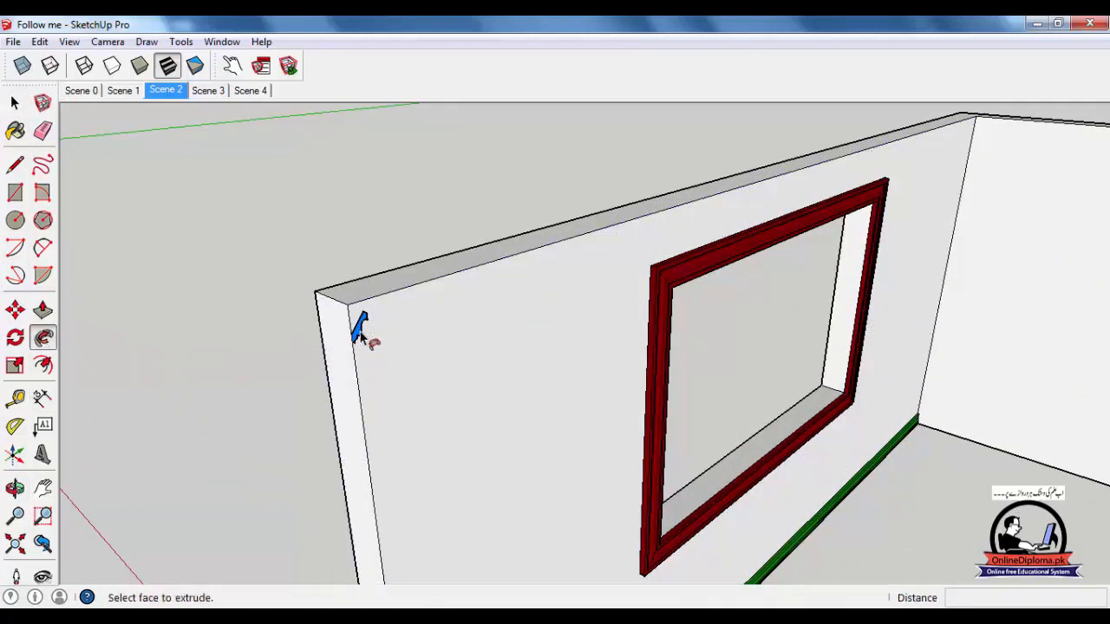
click(363, 343)
middle_drag(367, 347, 364, 399)
middle_drag(625, 401, 173, 275)
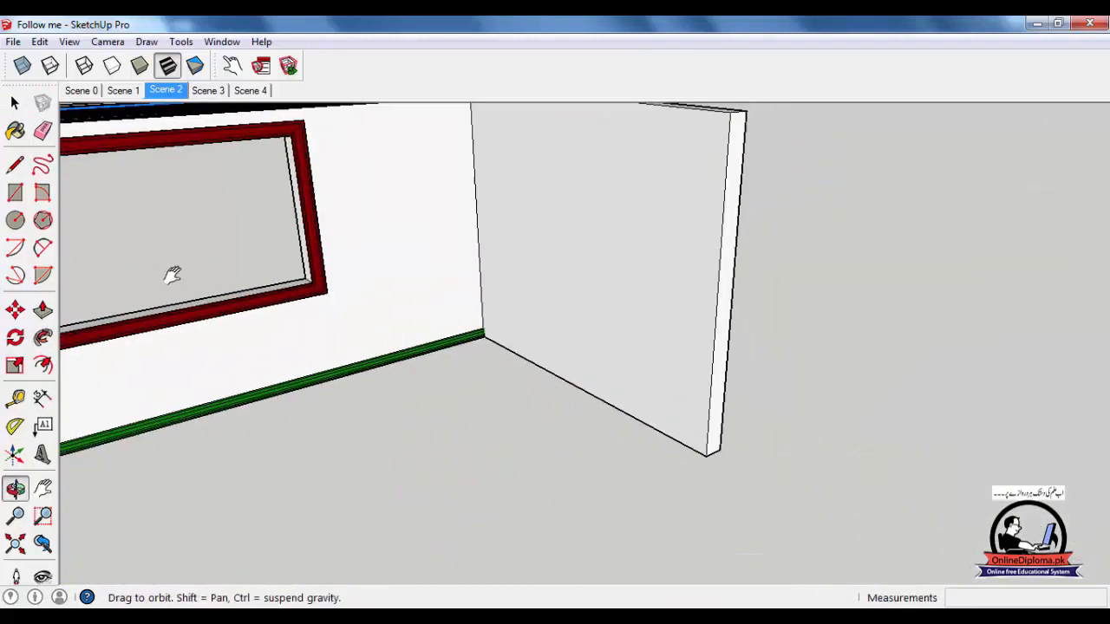
scroll(666, 472, up, 2)
scroll(879, 432, up, 2)
scroll(780, 408, up, 1)
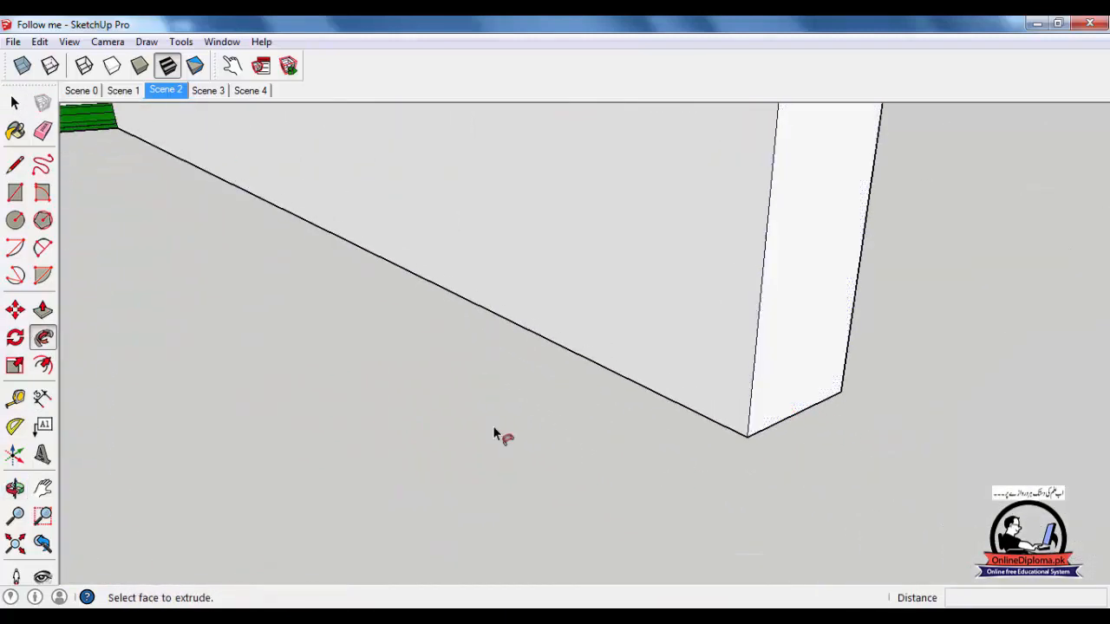
click(14, 165)
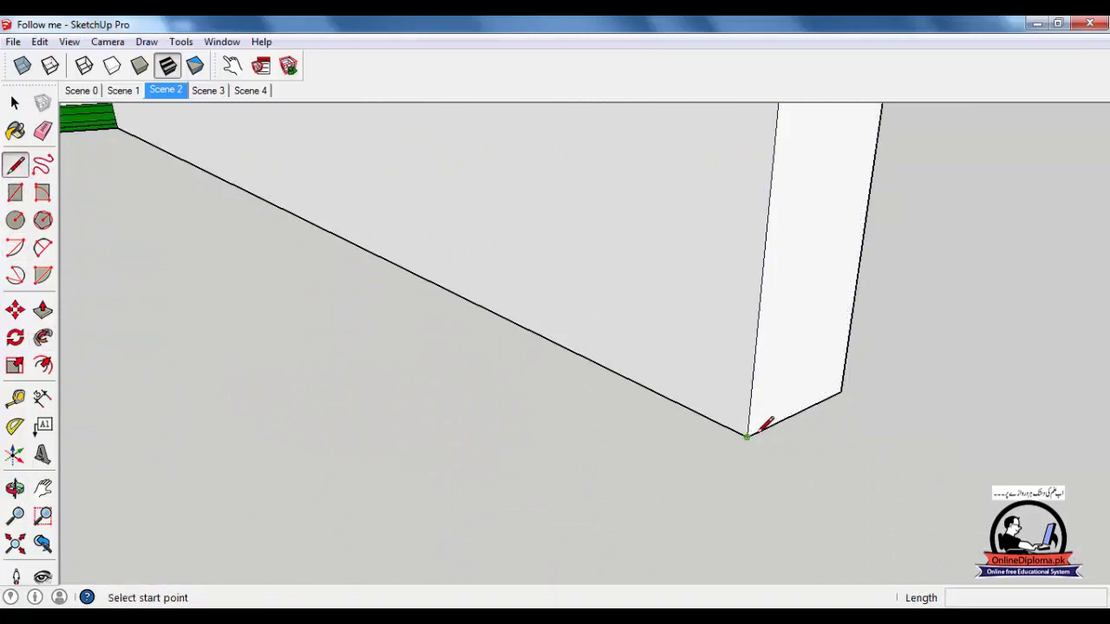
click(747, 436)
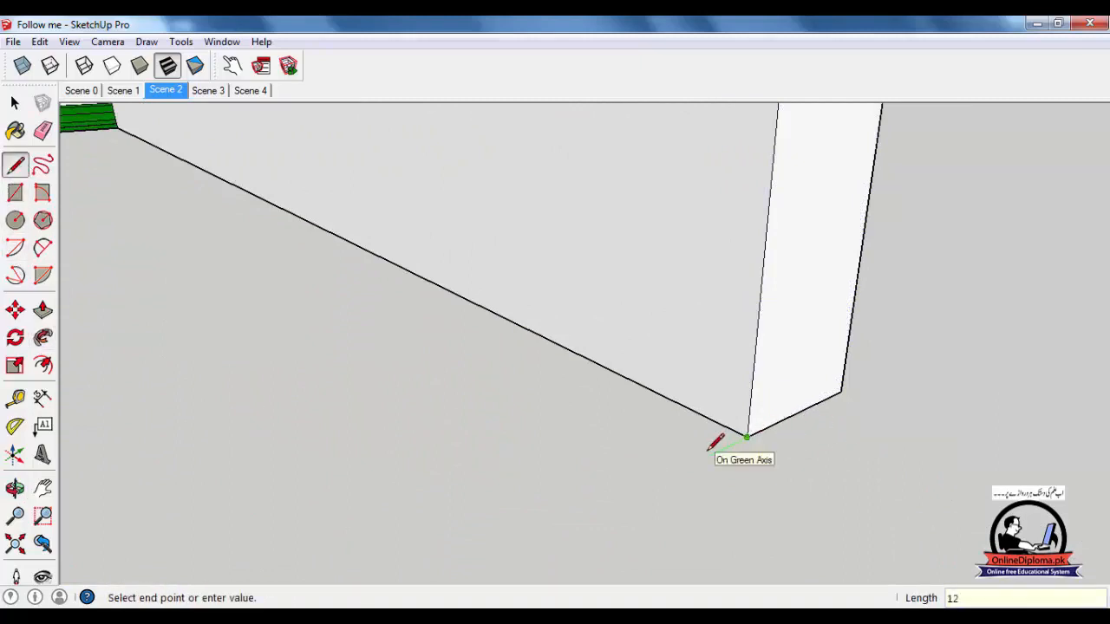
key(Return)
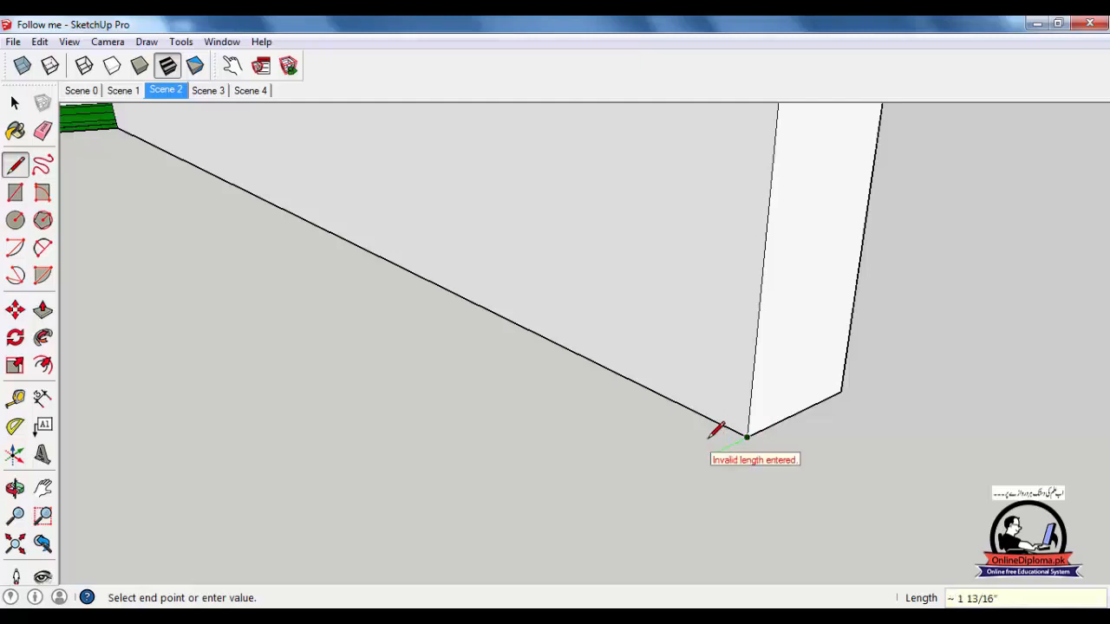
scroll(750, 450, up, 5)
scroll(750, 452, down, 4)
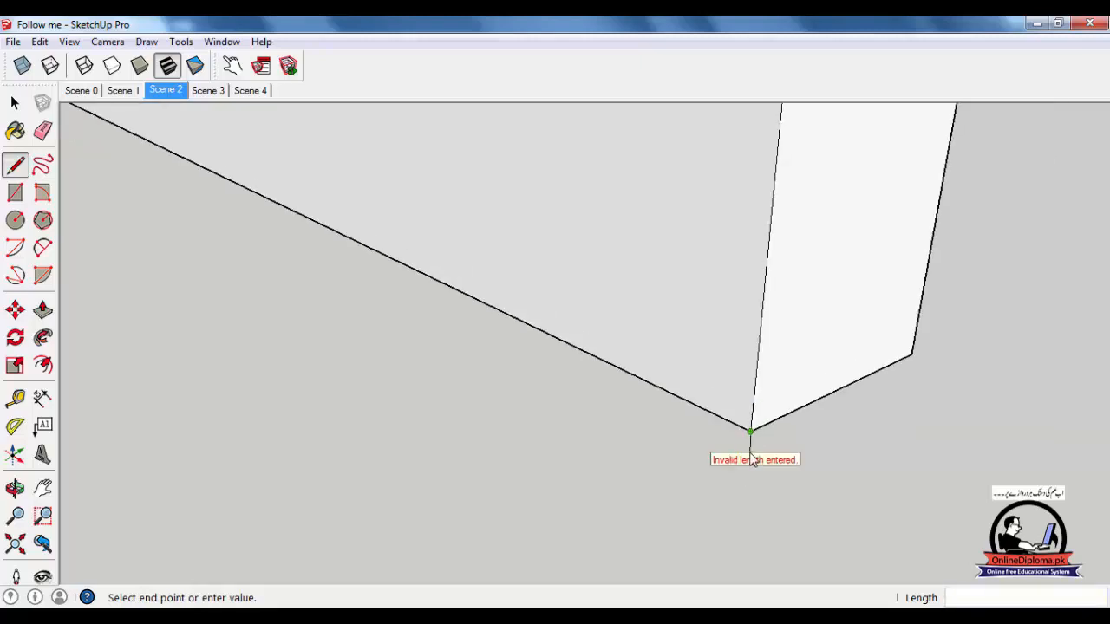
key(Escape)
Draw a rectangle with lines, about 2 7/16" wide and 2 3/8" high, at the bottom inner corner of the second wall's end.
click(752, 436)
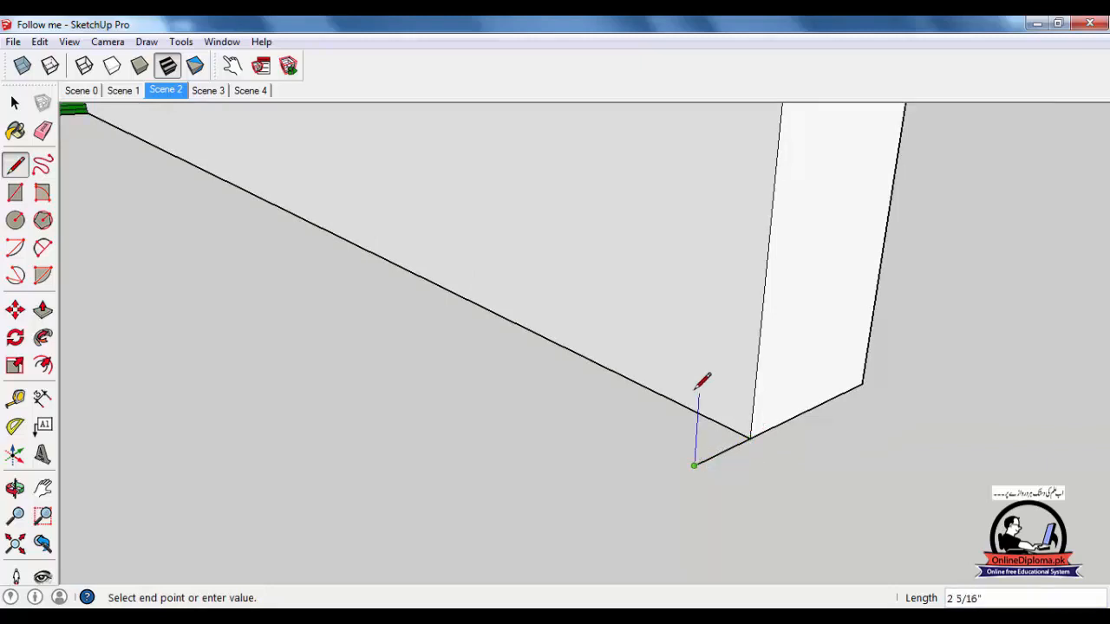
click(771, 361)
scroll(774, 390, up, 3)
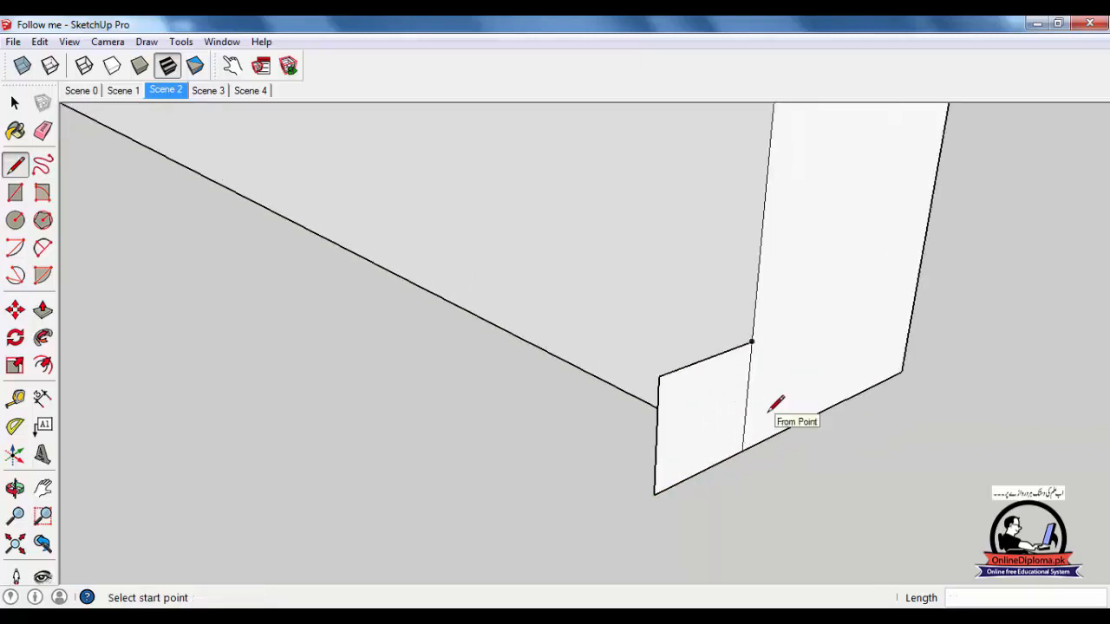
scroll(719, 508, up, 3)
scroll(711, 508, down, 1)
scroll(710, 520, up, 1)
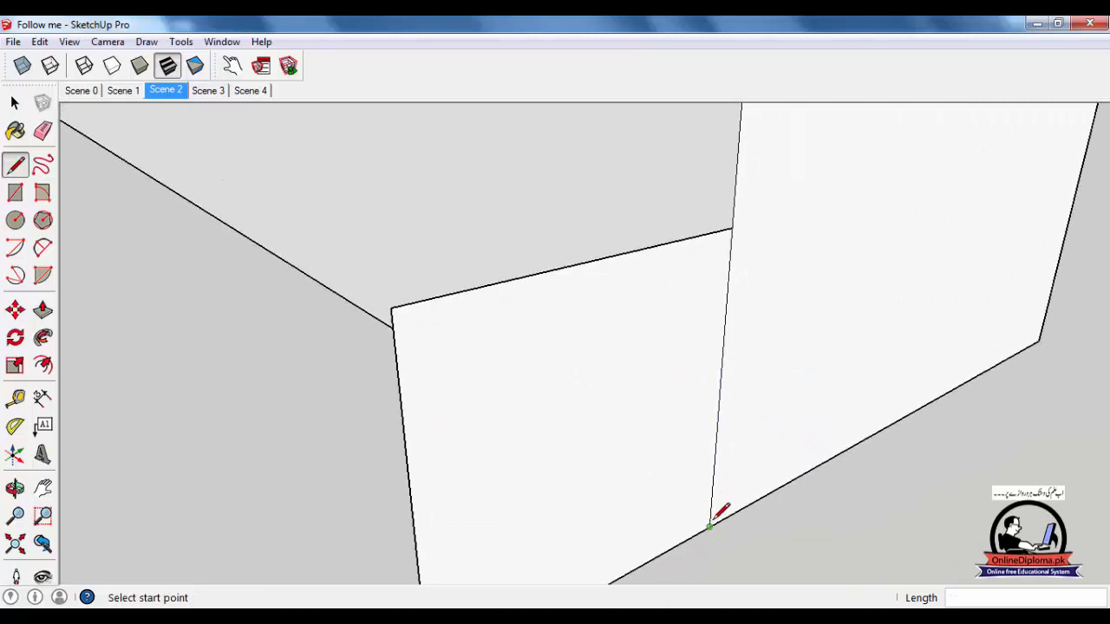
Try a line of length 12 from the wall's bottom inner corner along the rectangle's bottom edge, and undo it.
click(710, 527)
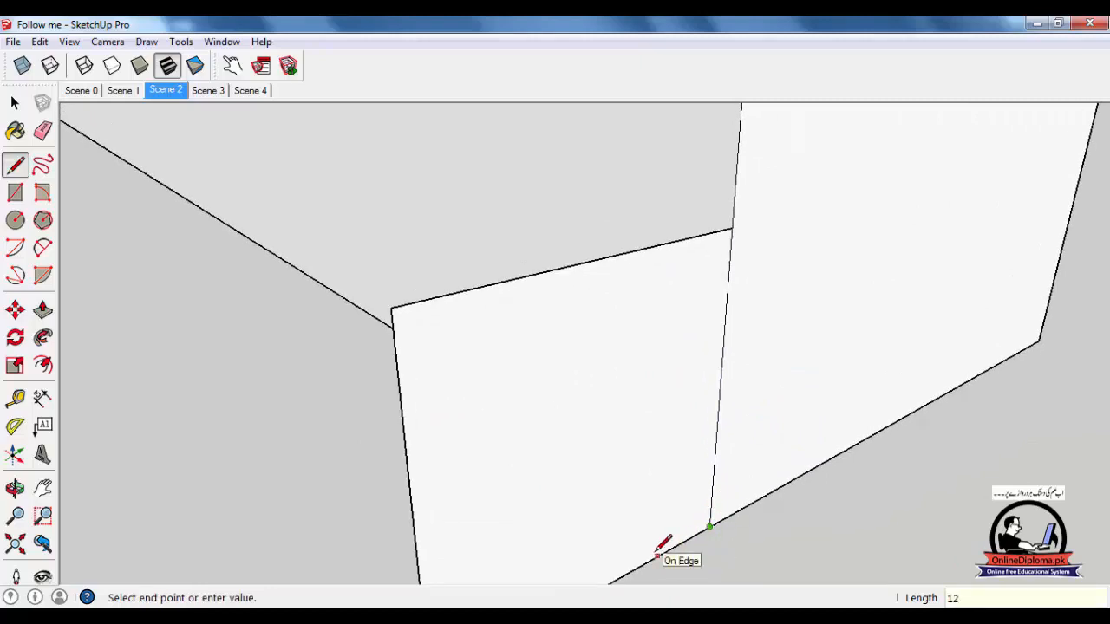
scroll(659, 553, down, 4)
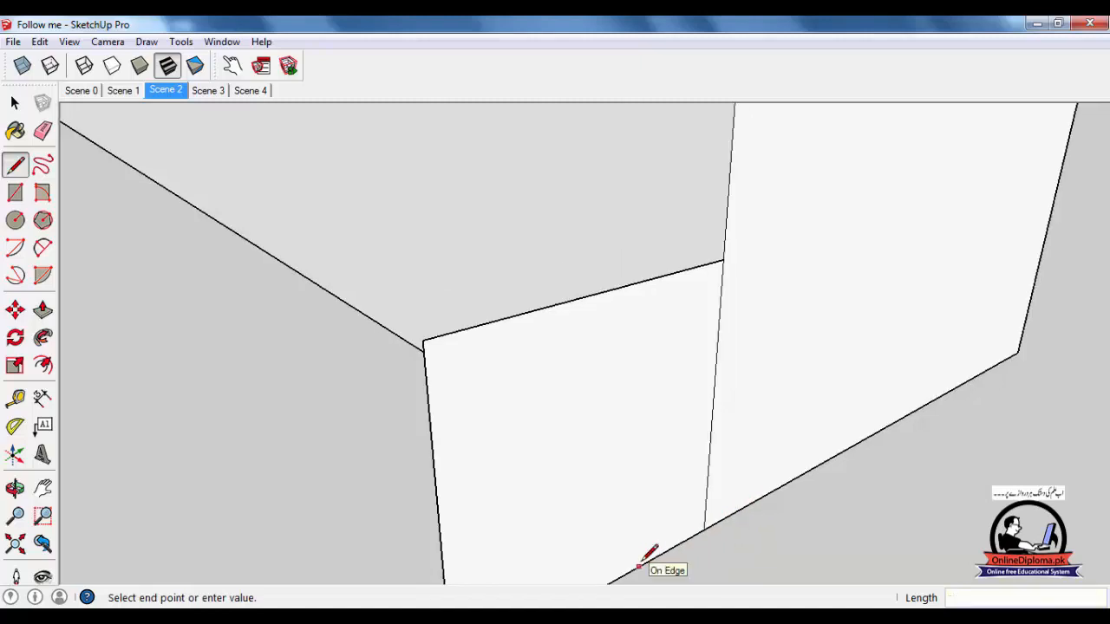
scroll(626, 482, down, 5)
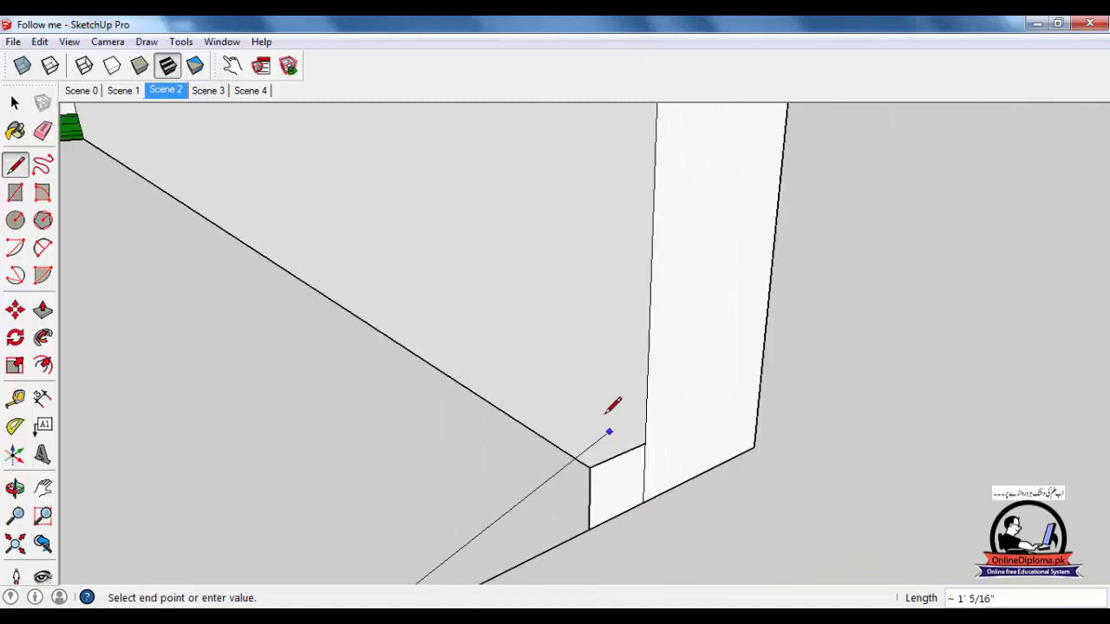
key(ctrl+z)
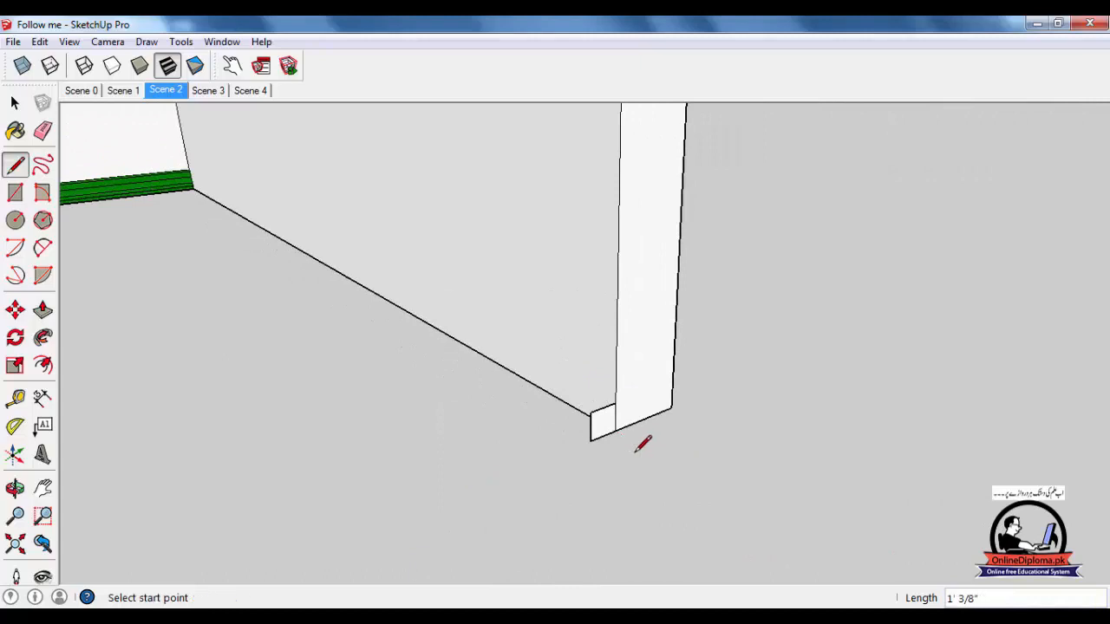
Retrace the small rectangle's bottom edge to the wall corner and draw a line of length 2 back along it.
scroll(624, 443, up, 2)
scroll(485, 397, down, 2)
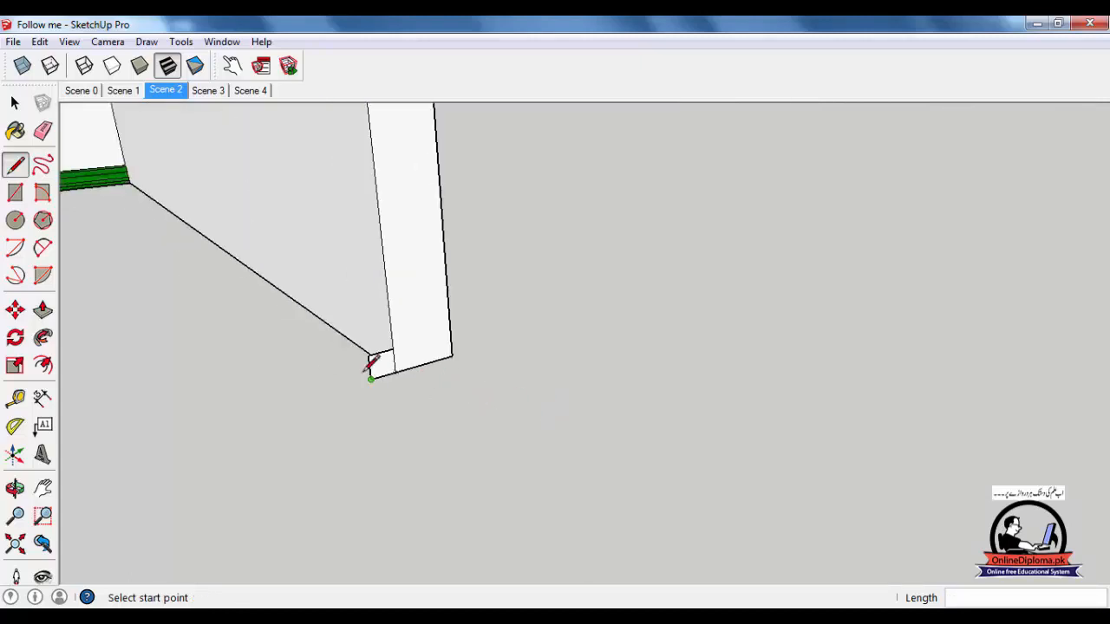
scroll(371, 365, up, 2)
scroll(379, 363, down, 2)
middle_drag(404, 364, 429, 401)
scroll(388, 399, up, 2)
scroll(388, 399, down, 2)
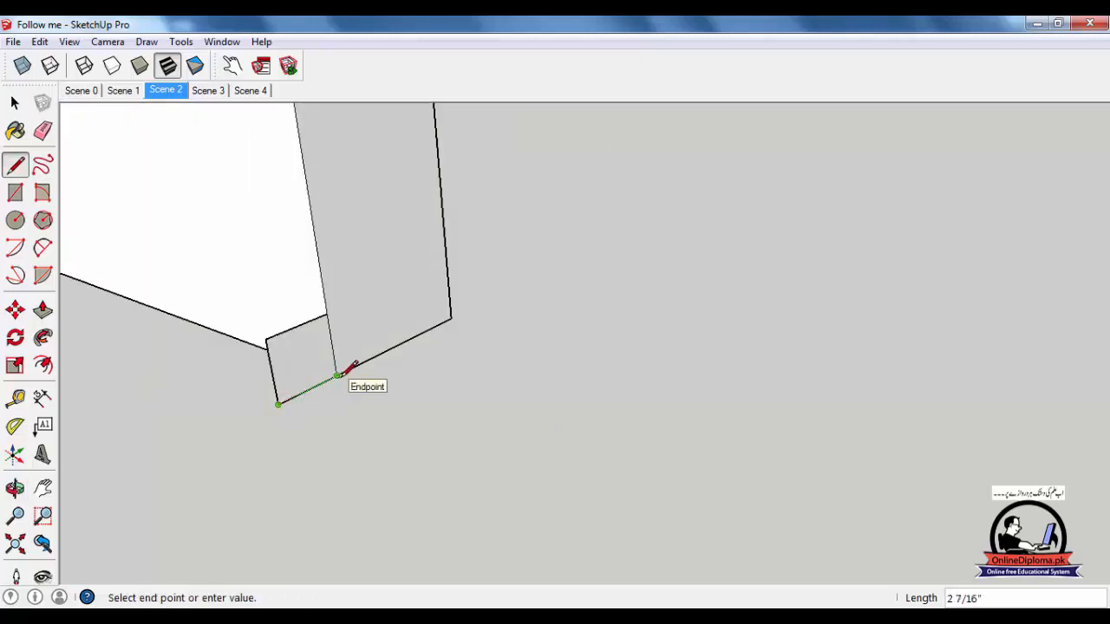
scroll(339, 376, up, 3)
click(388, 372)
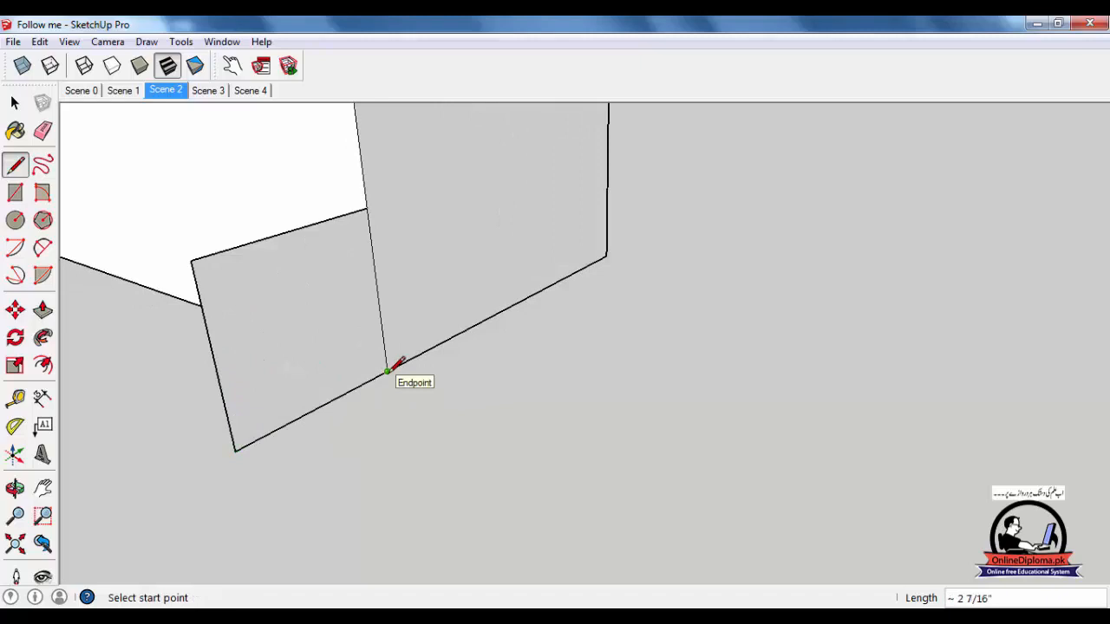
click(388, 372)
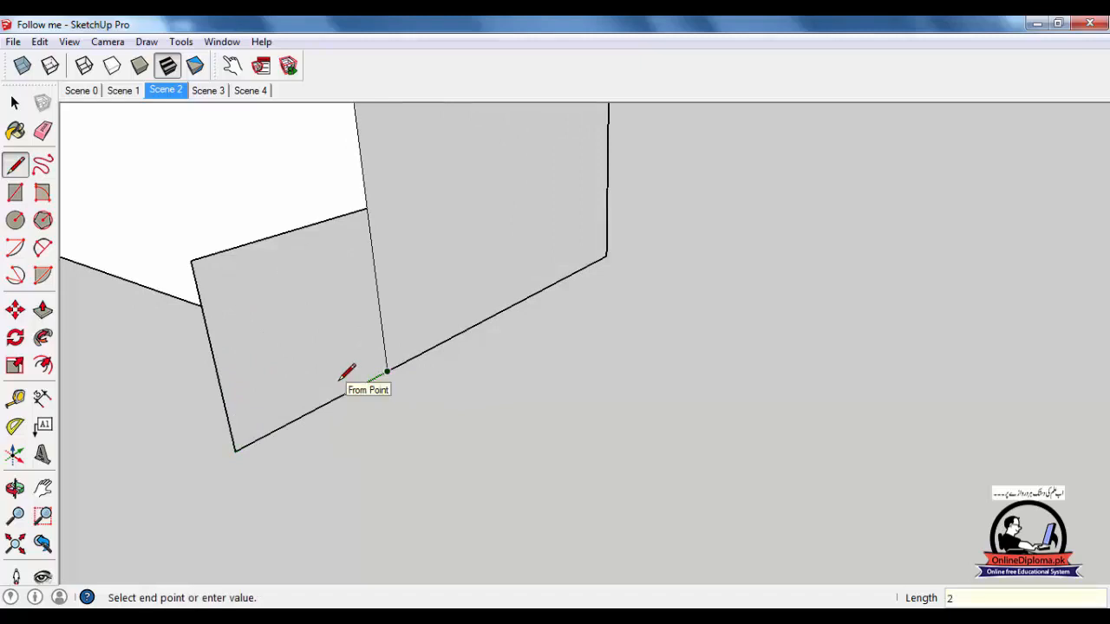
scroll(353, 366, up, 3)
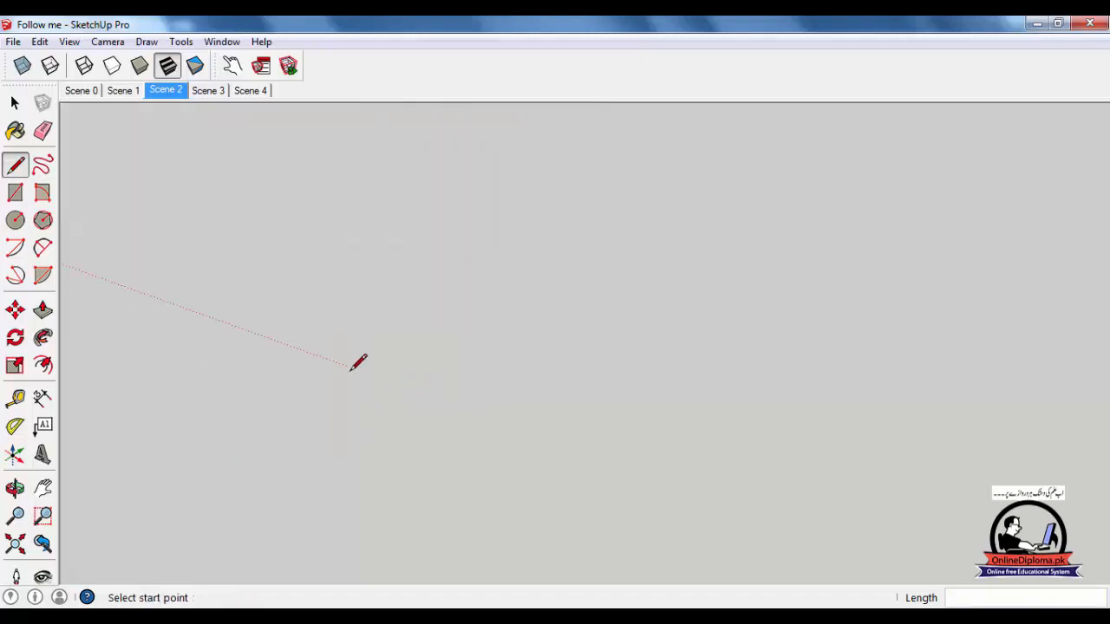
Draw a line along the rectangle's bottom edge from near its outer end to the wall corner.
scroll(351, 371, down, 5)
scroll(219, 355, up, 2)
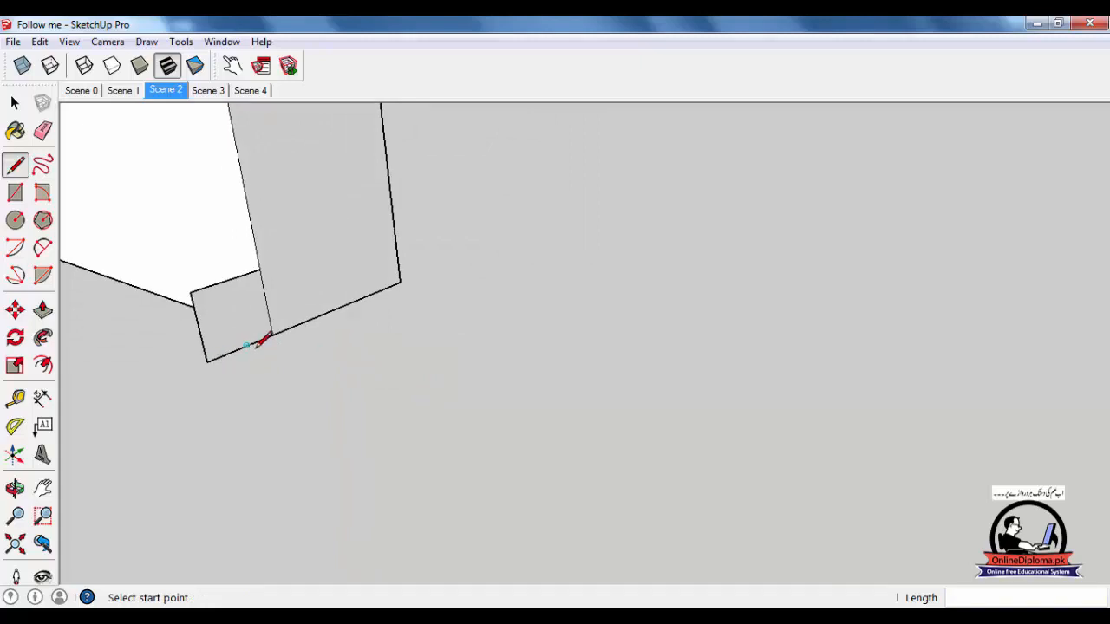
click(219, 356)
scroll(227, 348, up, 1)
click(295, 325)
scroll(300, 327, up, 5)
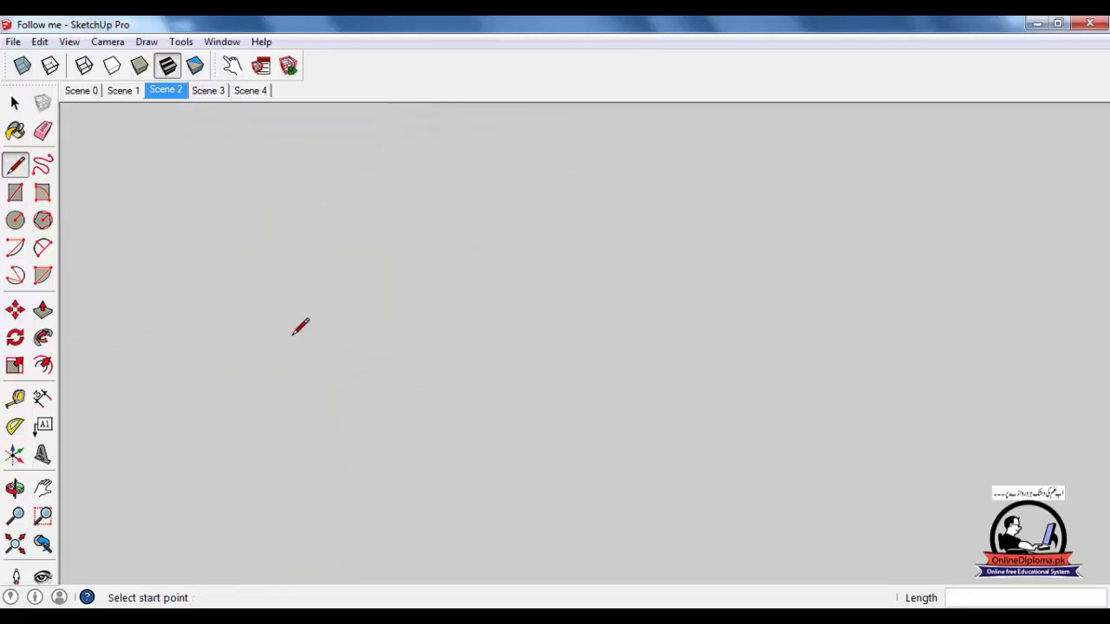
scroll(300, 324, down, 5)
Draw a vertical line about 2 3/8" long across the rectangle near the wall, from its bottom edge to its top edge.
middle_drag(290, 321, 422, 354)
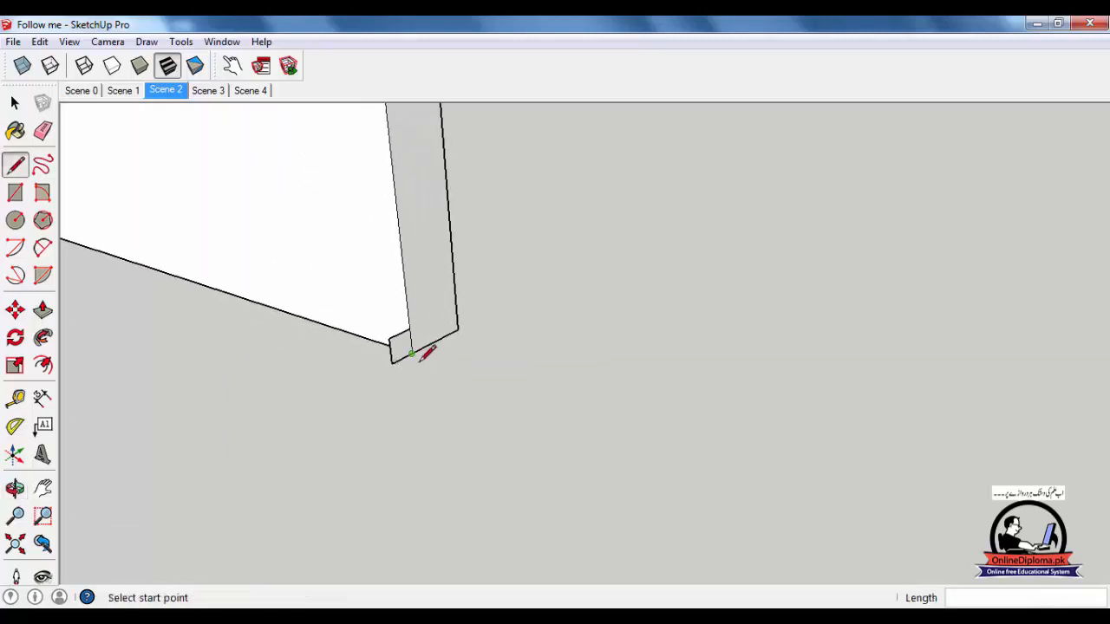
scroll(405, 354, up, 5)
scroll(336, 328, down, 4)
scroll(327, 310, up, 4)
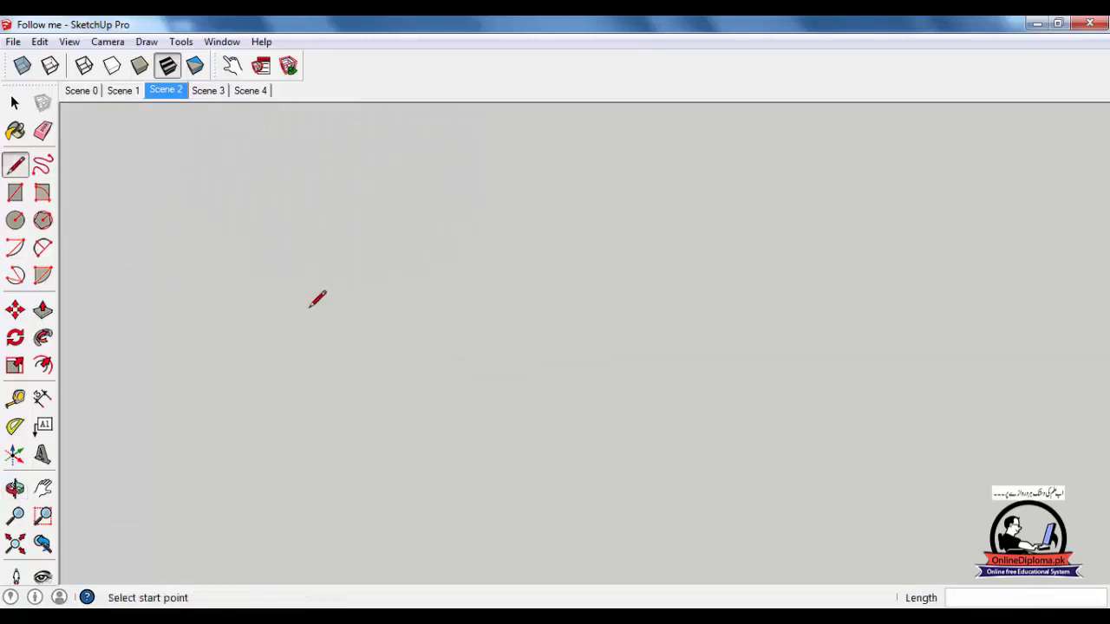
scroll(311, 305, down, 4)
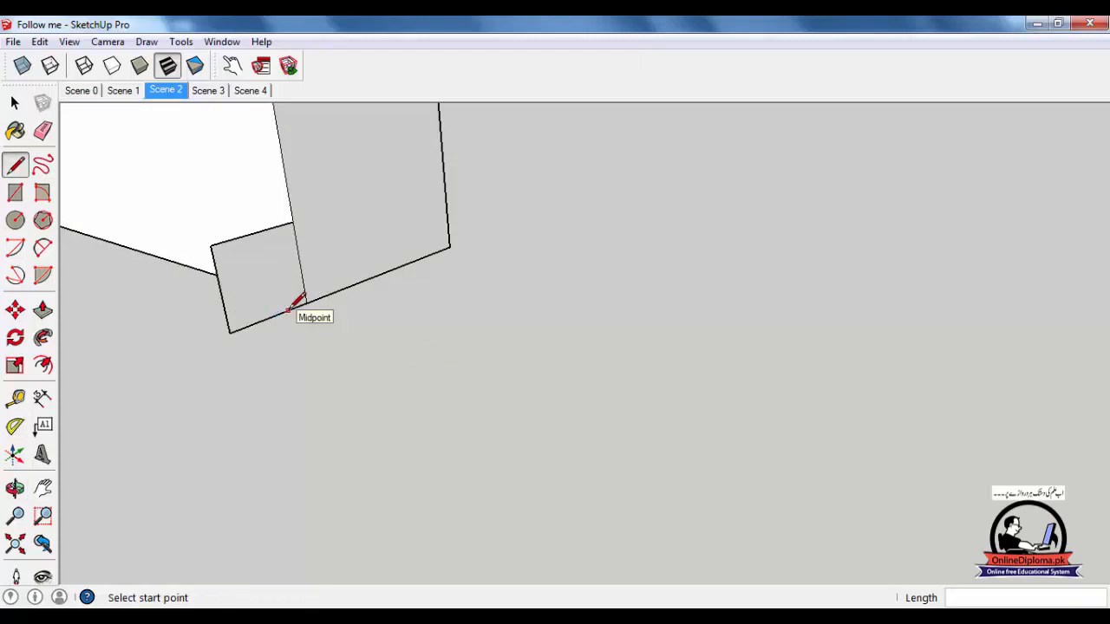
scroll(288, 310, up, 2)
click(297, 307)
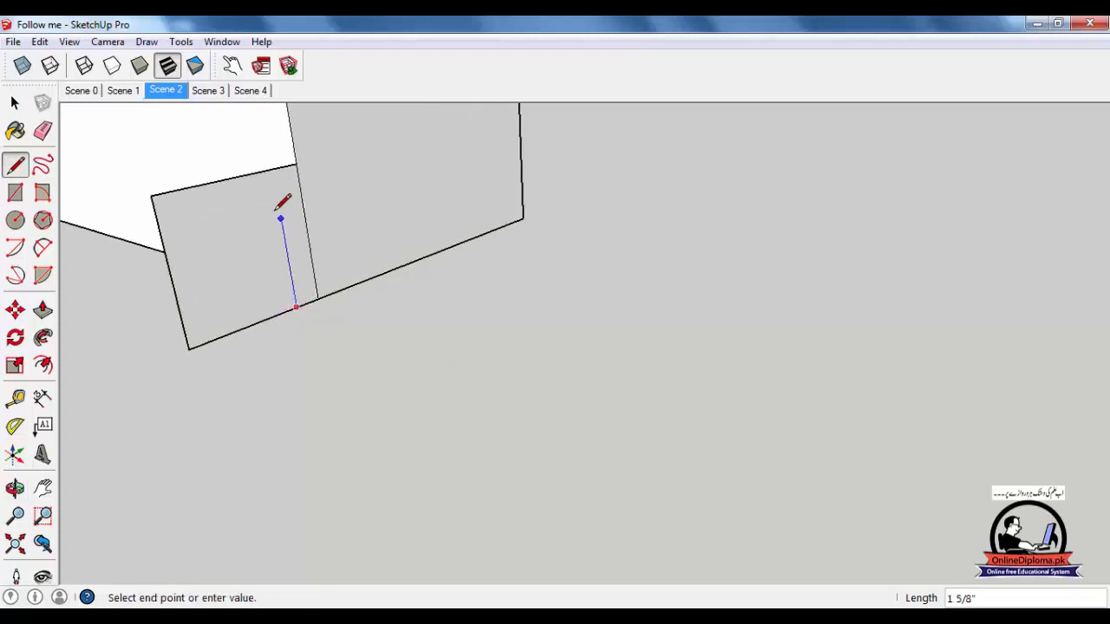
click(276, 167)
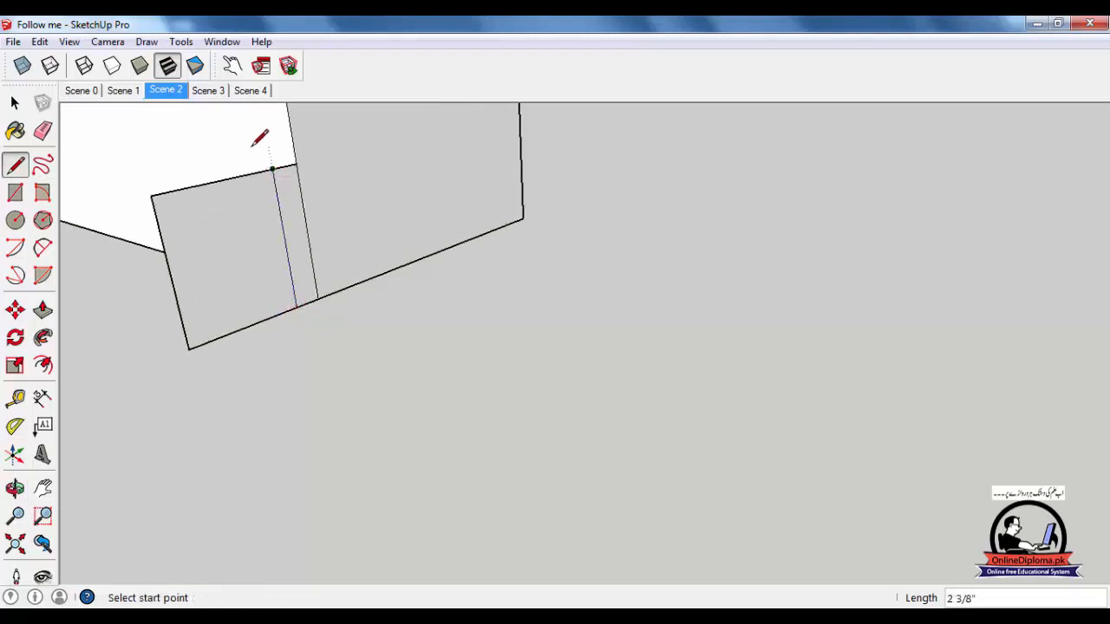
Draw a two-point arc, chord about 1/2", from the rectangle's top corner at the wall to the vertical line.
scroll(261, 137, up, 1)
click(42, 248)
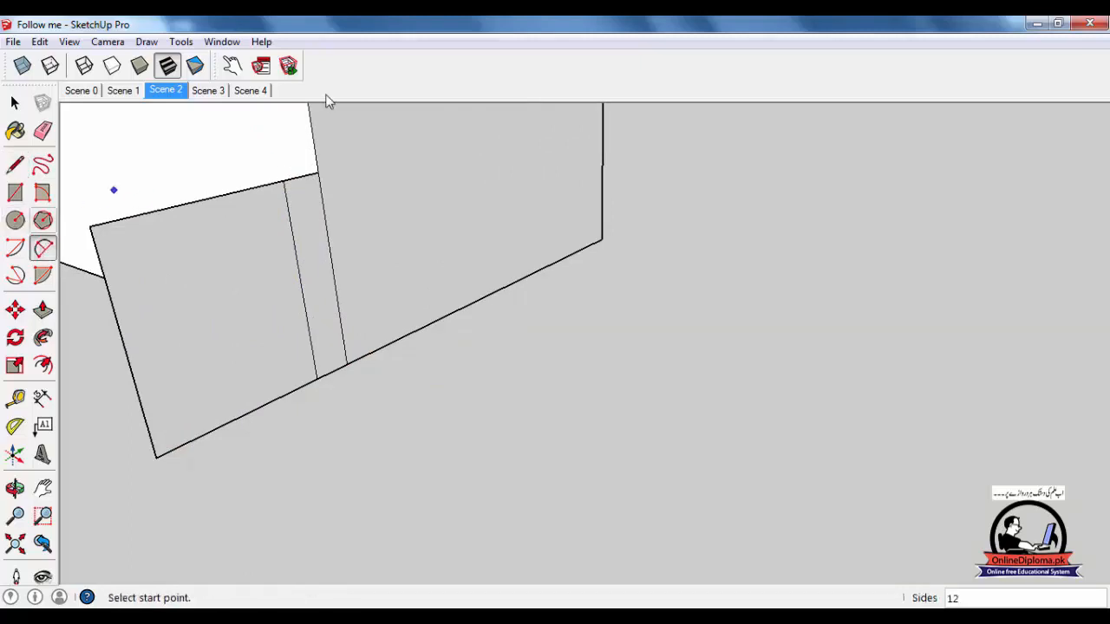
scroll(335, 214, up, 1)
click(317, 198)
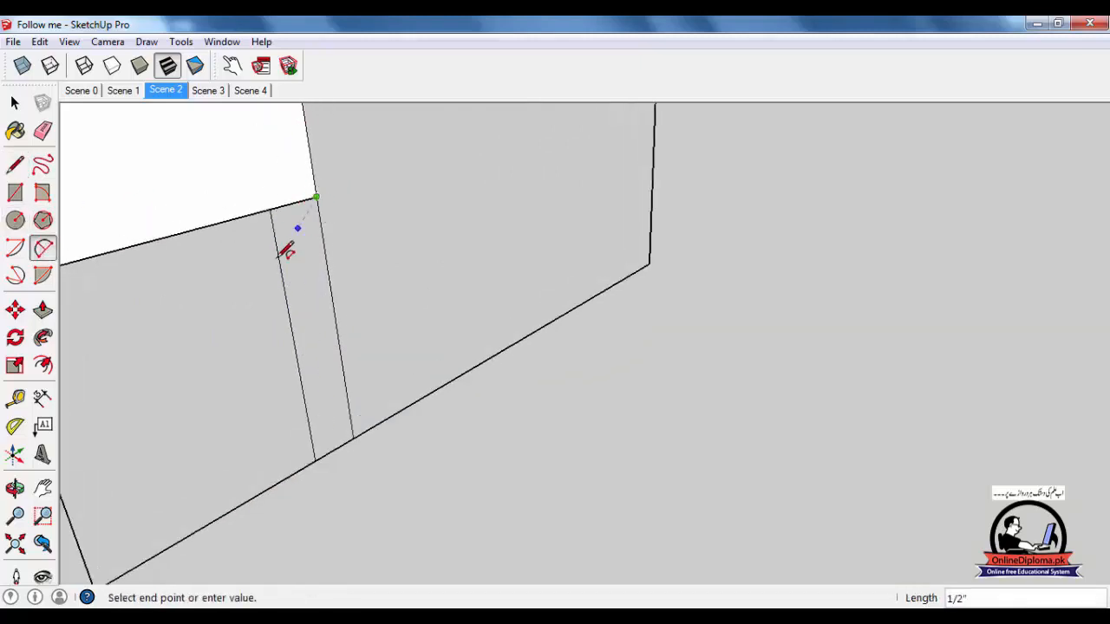
click(277, 254)
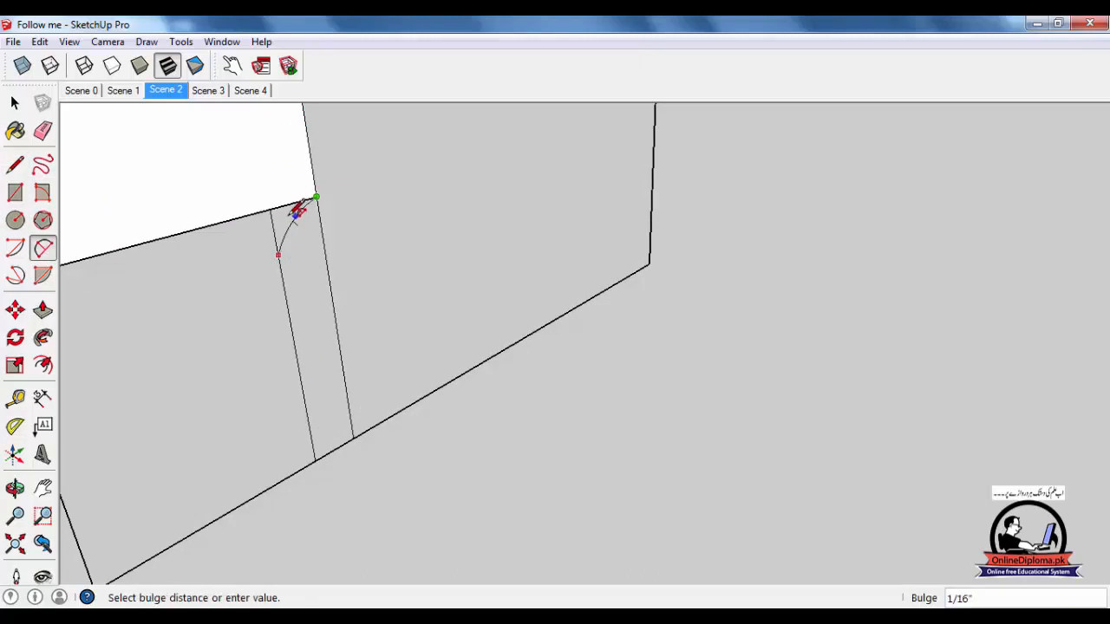
click(293, 204)
scroll(240, 209, up, 2)
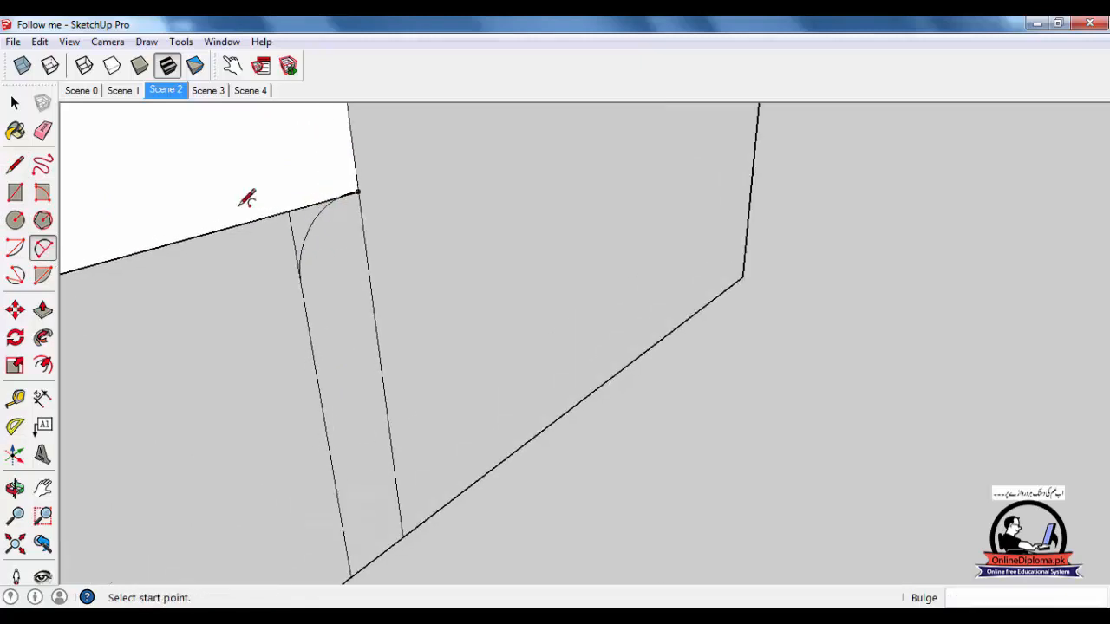
Erase the sharp corner above the arc and the rest of the rectangle, leaving only the narrow rounded skirting profile.
key(e)
click(291, 213)
click(292, 212)
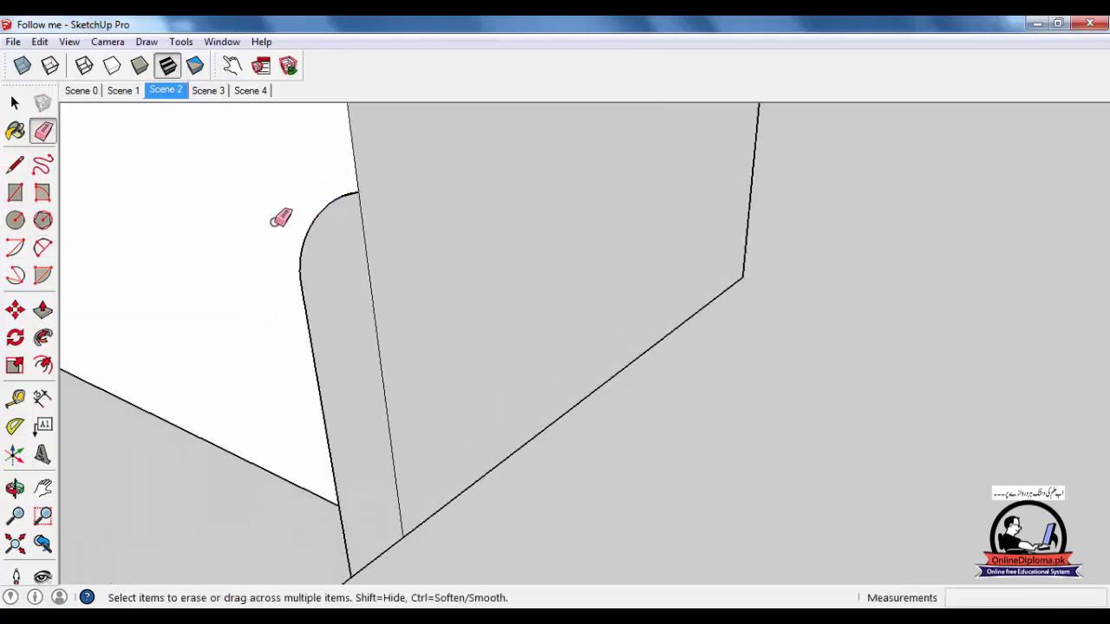
scroll(291, 278, down, 2)
click(289, 535)
mouse_move(289, 535)
middle_down()
mouse_move(527, 496)
mouse_move(471, 486)
mouse_move(408, 548)
middle_up()
drag(446, 483, 404, 457)
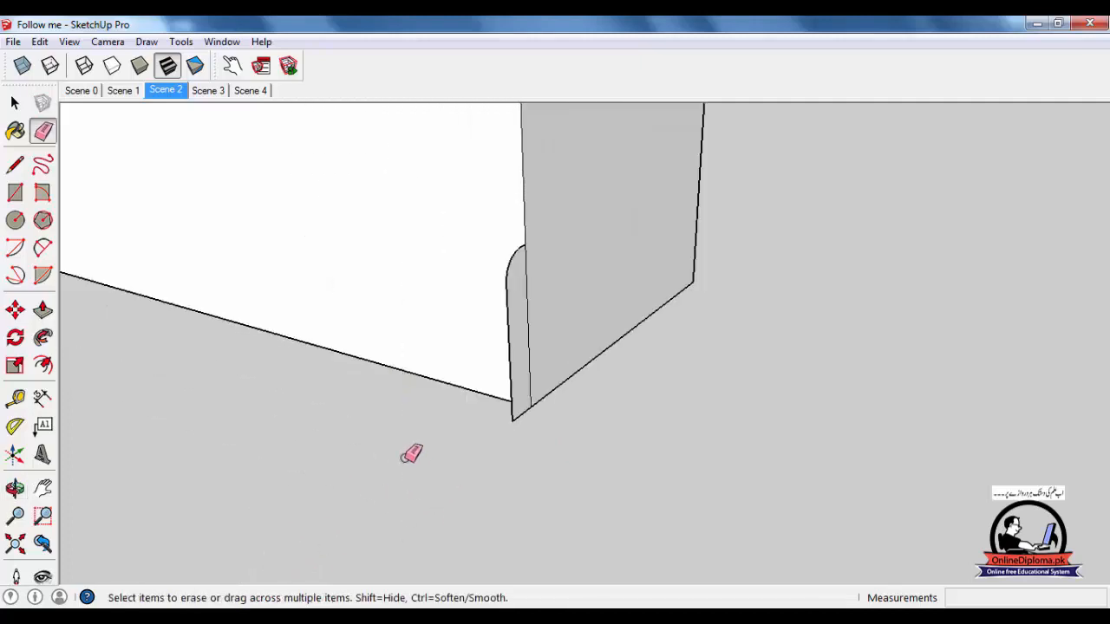
Sweep the rounded skirting profile along the base of the wall to the inner corner with Follow Me.
click(42, 337)
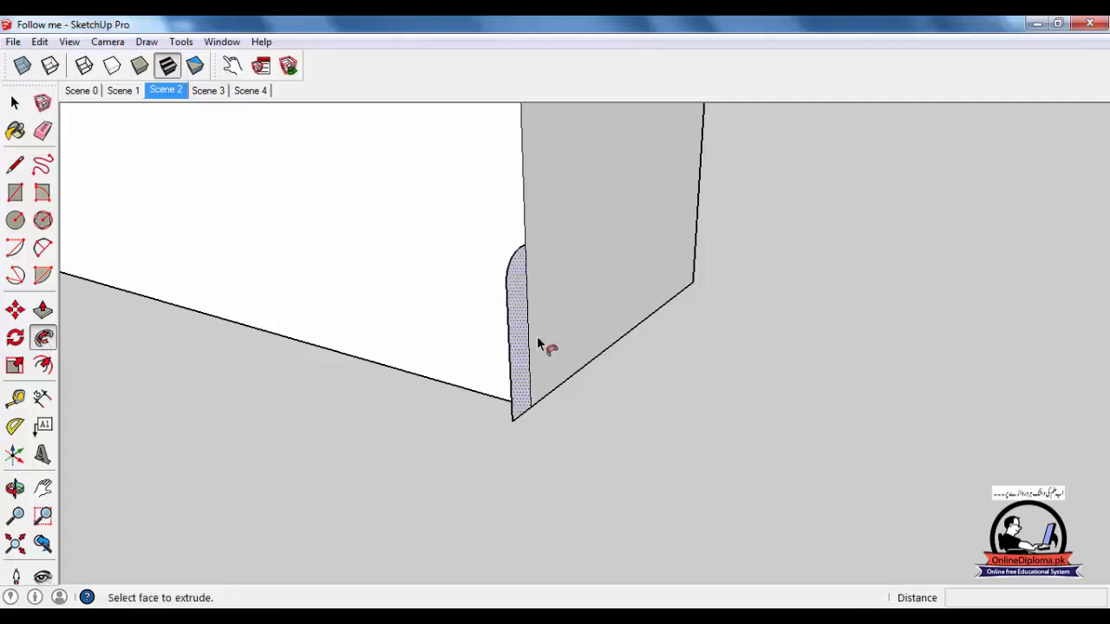
mouse_move(513, 334)
mouse_down()
mouse_move(914, 516)
mouse_move(539, 451)
mouse_up()
middle_drag(539, 451, 794, 516)
scroll(191, 297, up, 3)
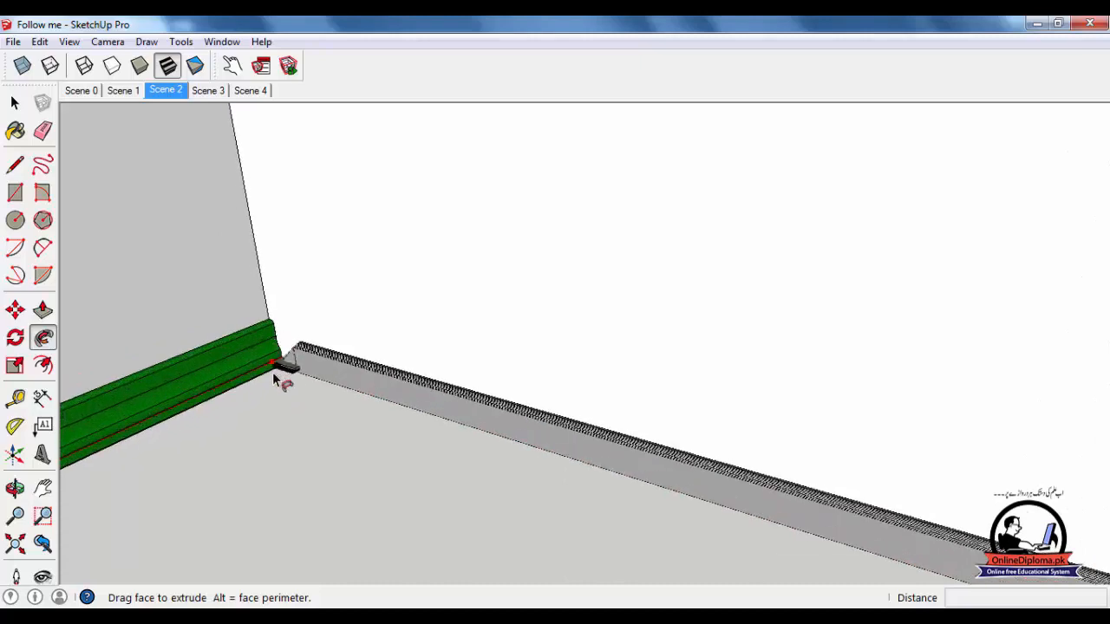
click(260, 375)
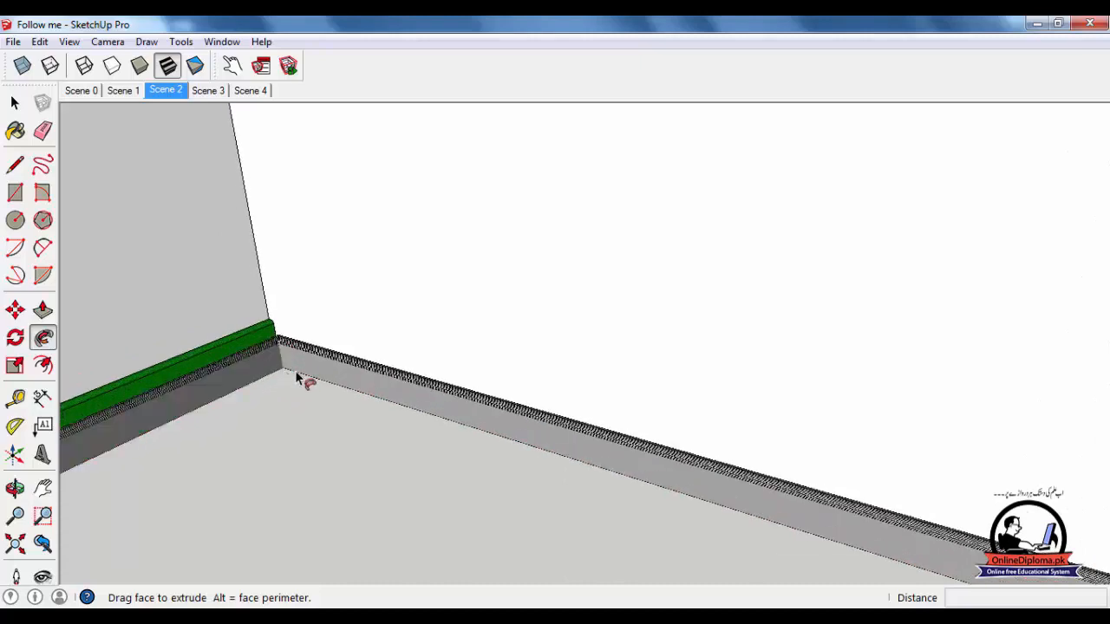
click(285, 364)
scroll(317, 397, down, 3)
middle_drag(317, 397, 177, 293)
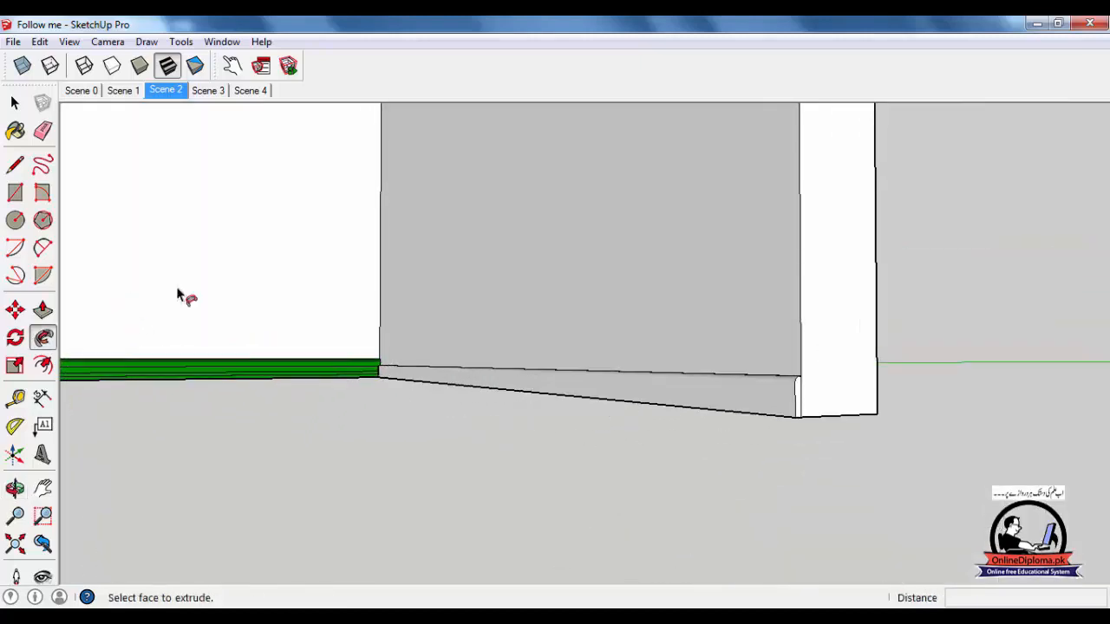
scroll(767, 420, up, 4)
middle_drag(778, 429, 582, 451)
scroll(789, 505, down, 6)
middle_drag(775, 503, 749, 526)
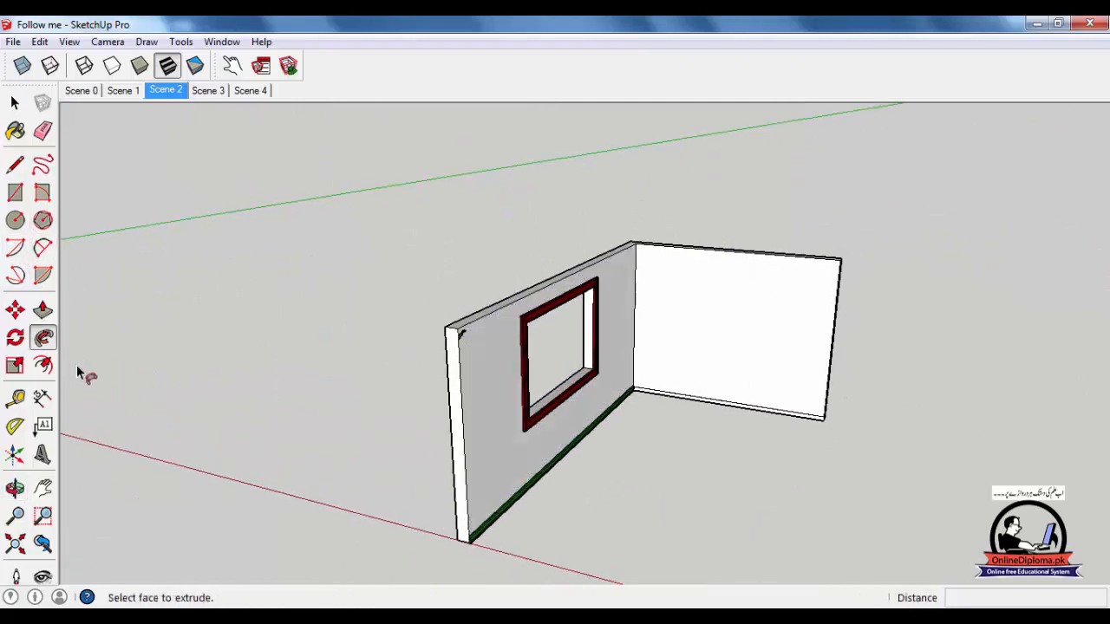
Switch to Scene 3 with the curved path and the small rectangle.
click(14, 102)
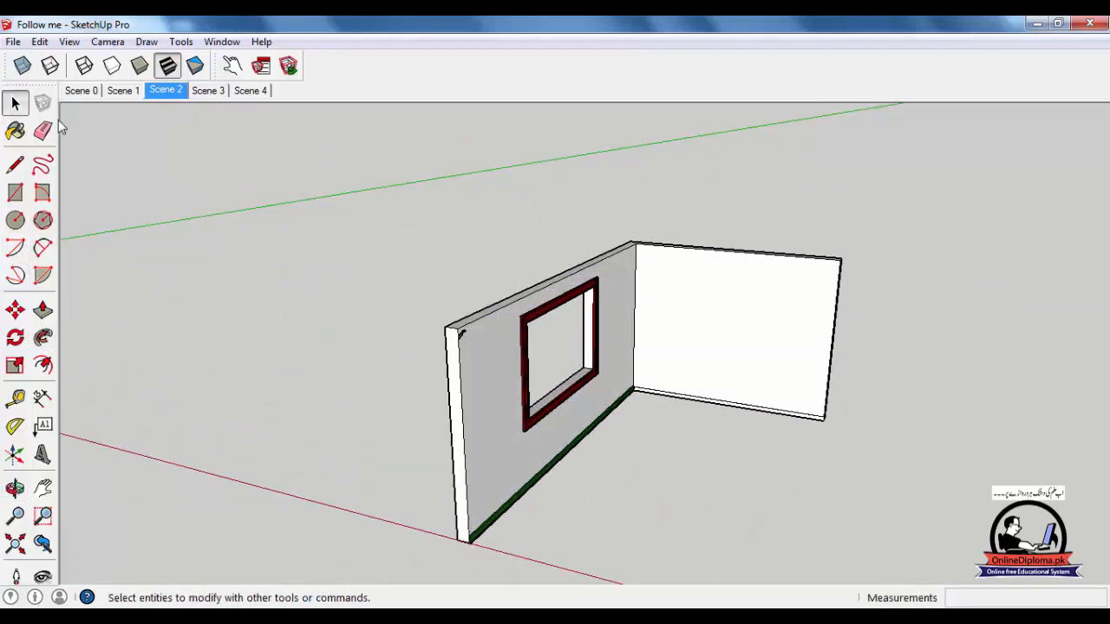
click(208, 90)
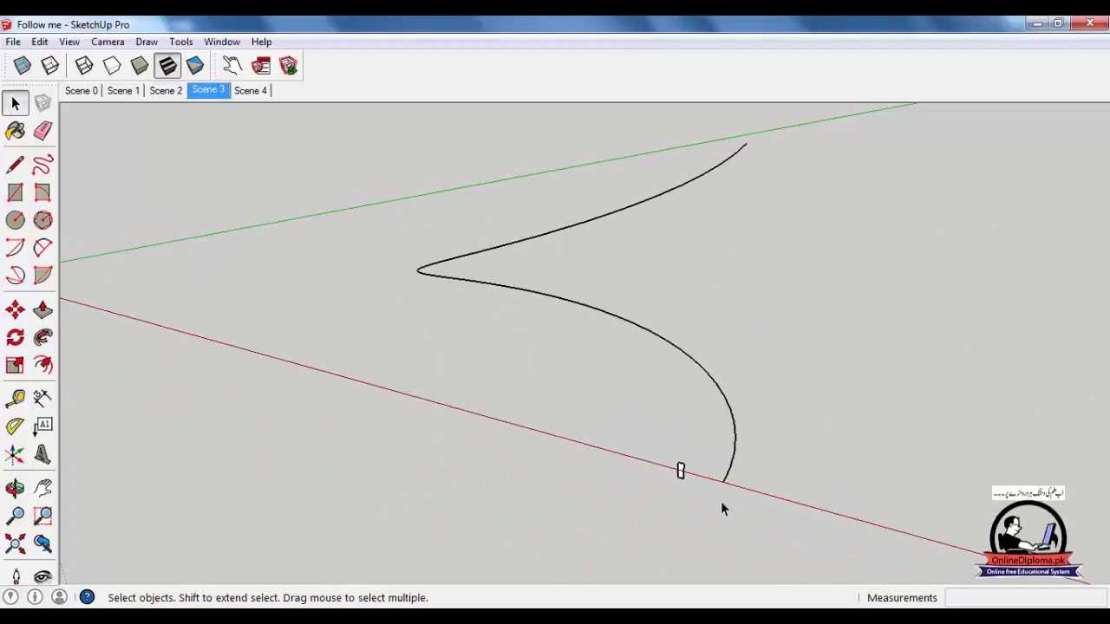
middle_drag(720, 502, 688, 469)
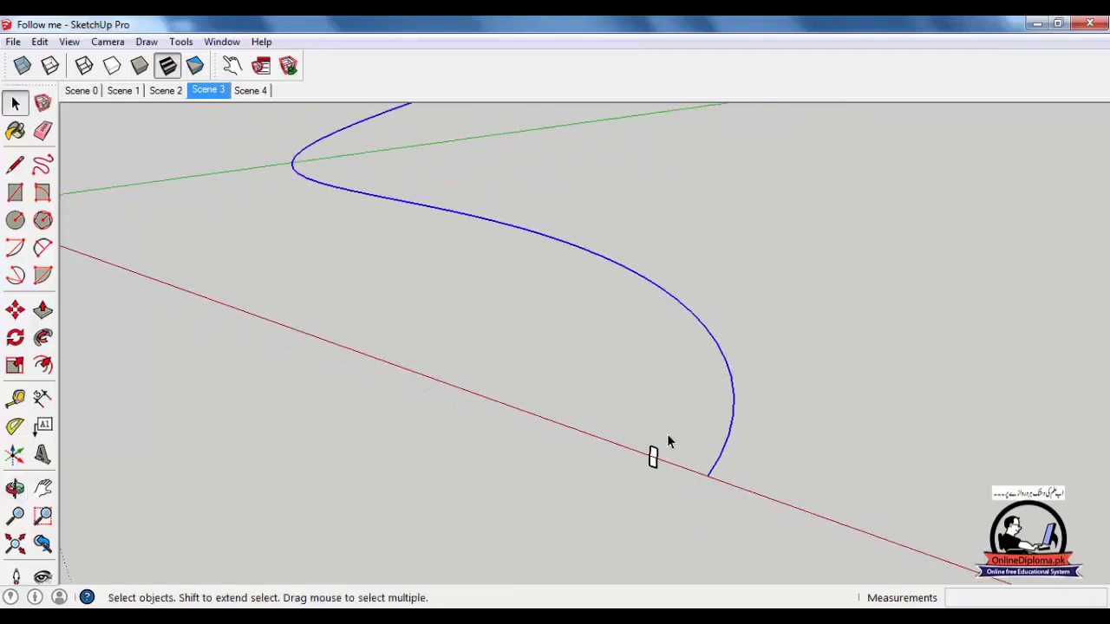
Try sweeping the small rectangle along the selected curve with Follow Me, and undo it.
drag(667, 439, 631, 514)
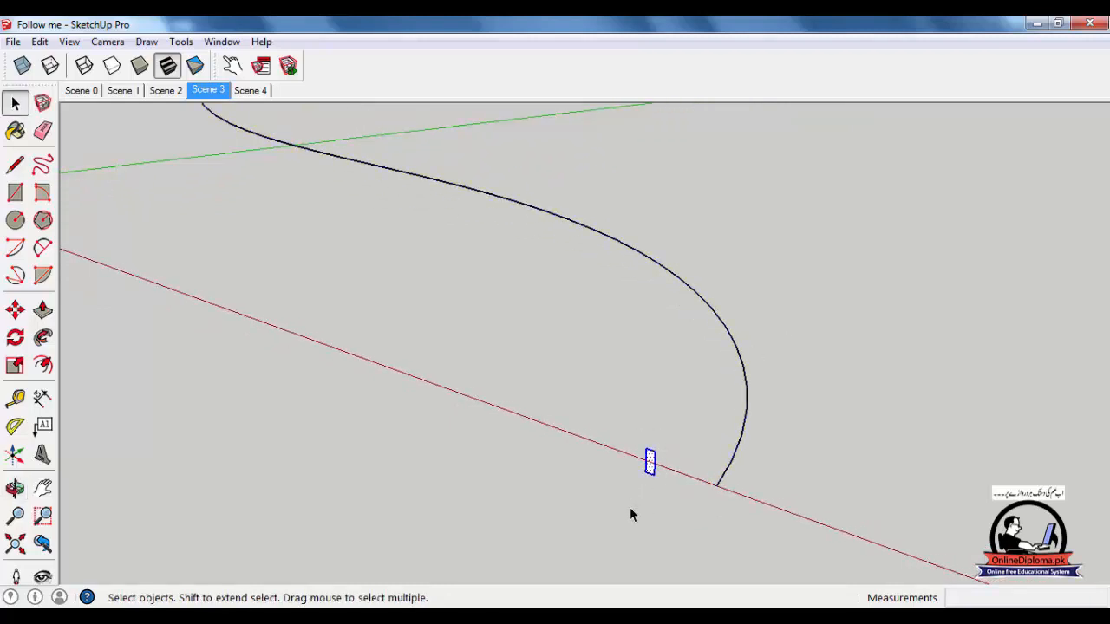
drag(655, 330, 655, 330)
middle_drag(655, 330, 663, 378)
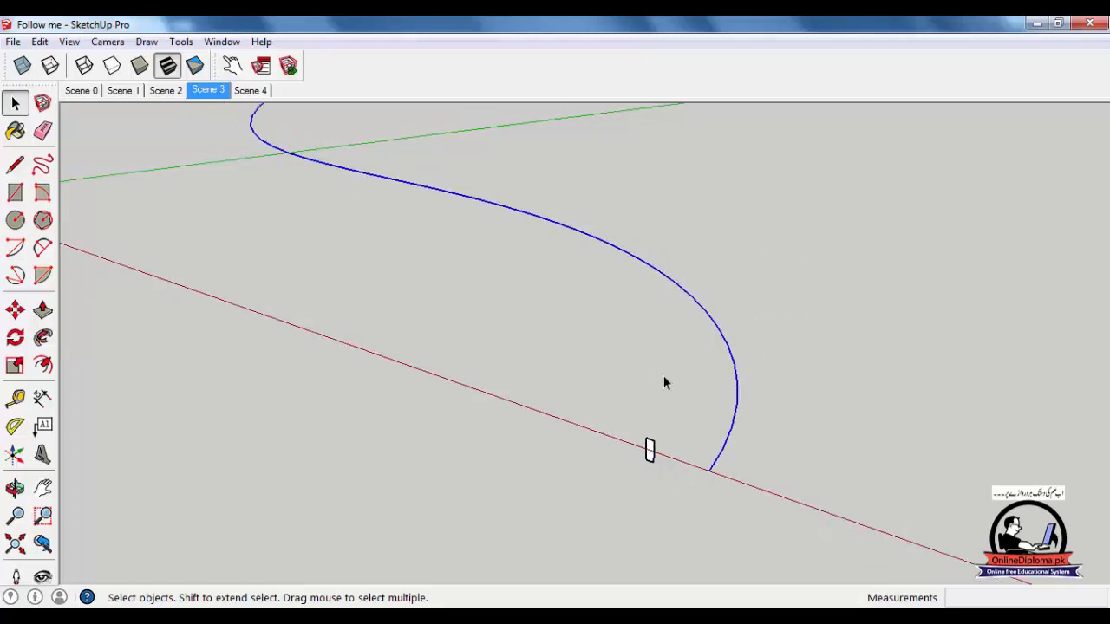
click(43, 338)
click(651, 460)
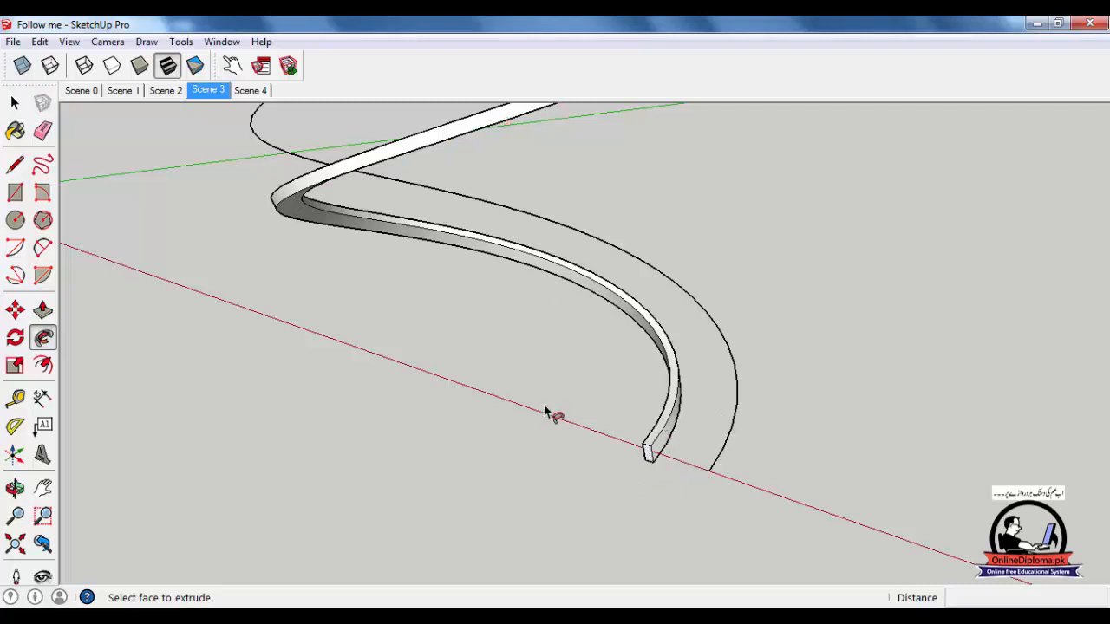
key(ctrl+z)
Draw an upright circle of radius 3 centred on the curve's end point on the red axis.
scroll(733, 508, up, 2)
key(c)
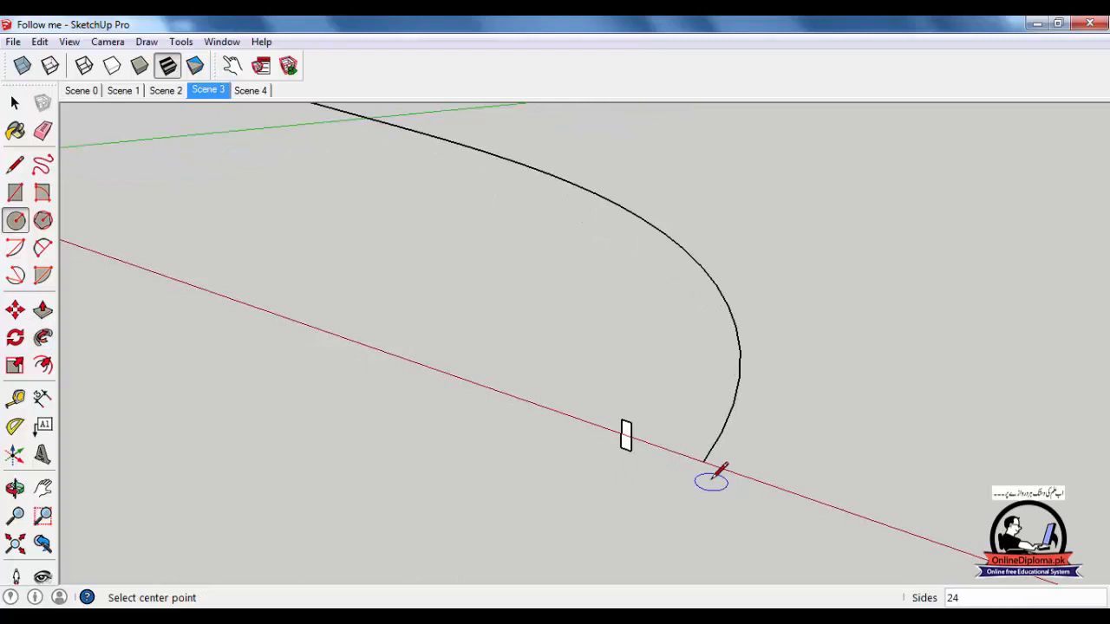
scroll(713, 479, up, 1)
click(702, 458)
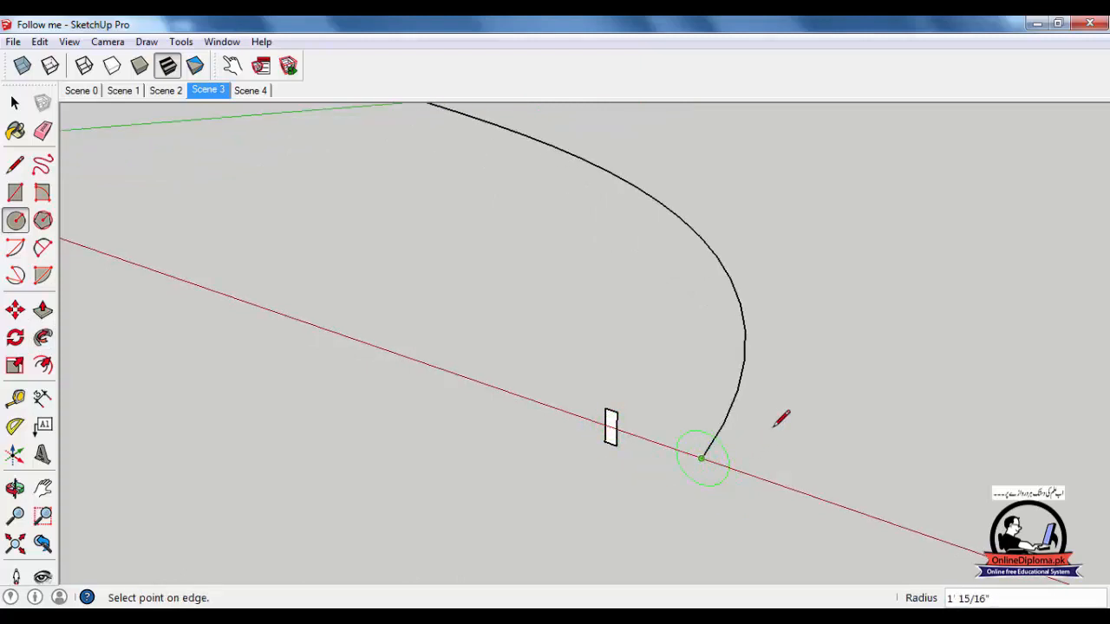
text(3)
key(Return)
middle_drag(724, 438, 798, 486)
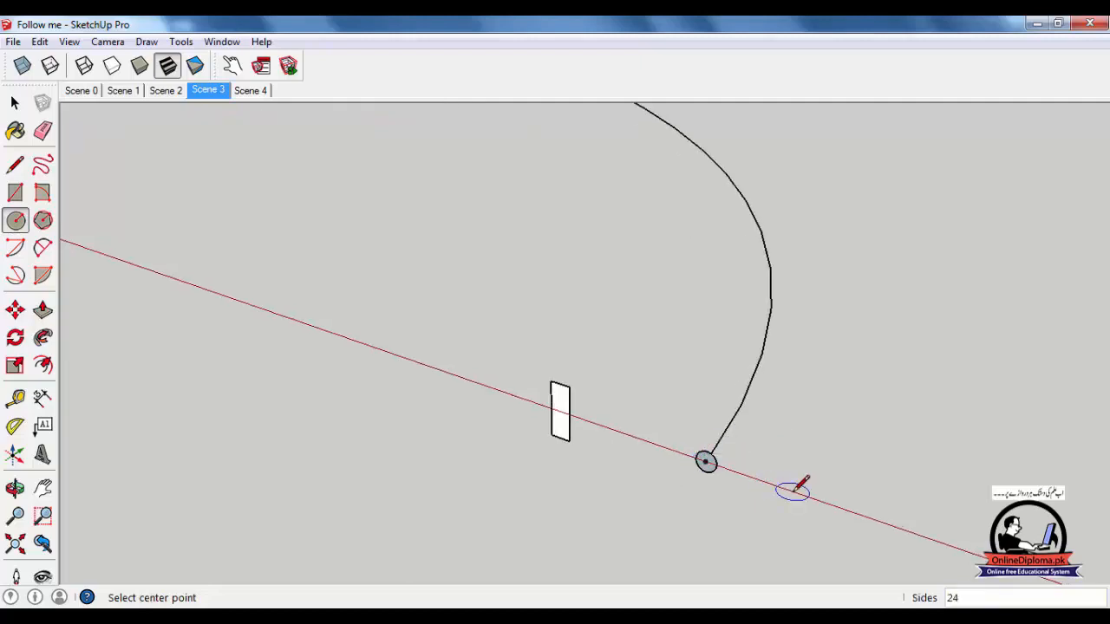
Try sweeping the circle along the curve into a tube with Follow Me, and undo the tube and circle.
key(space)
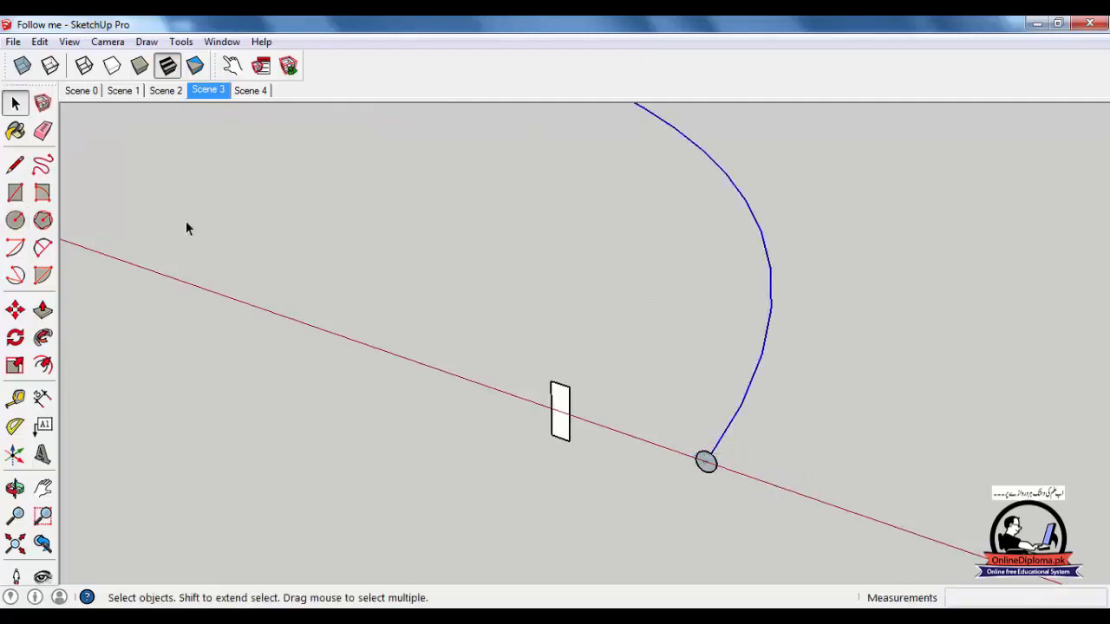
click(42, 338)
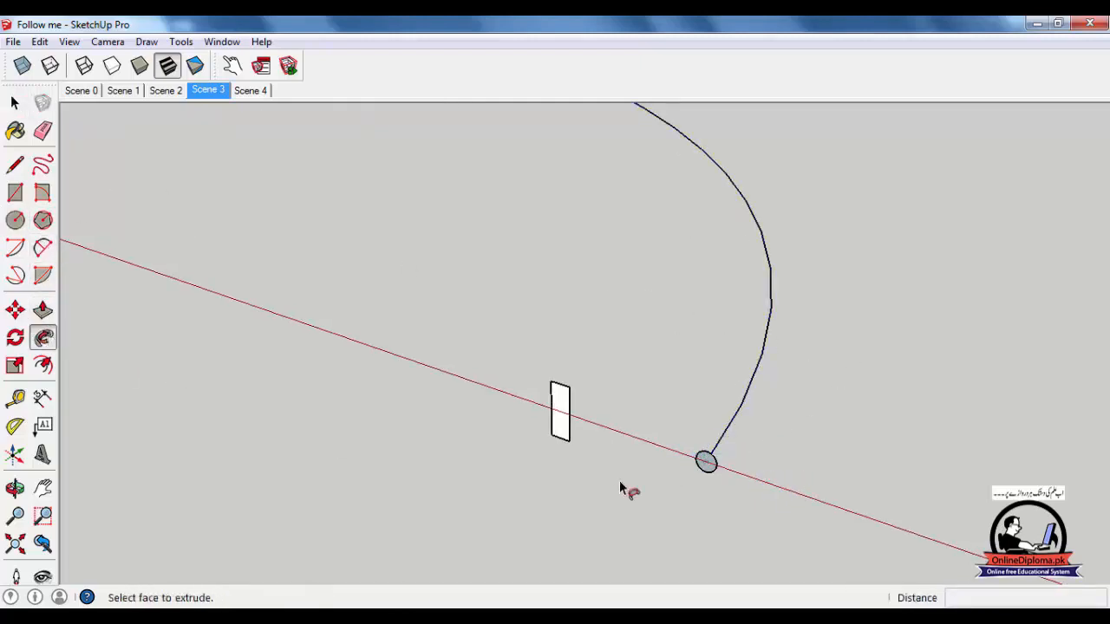
click(712, 468)
scroll(757, 462, down, 3)
scroll(757, 468, down, 5)
middle_drag(768, 471, 826, 276)
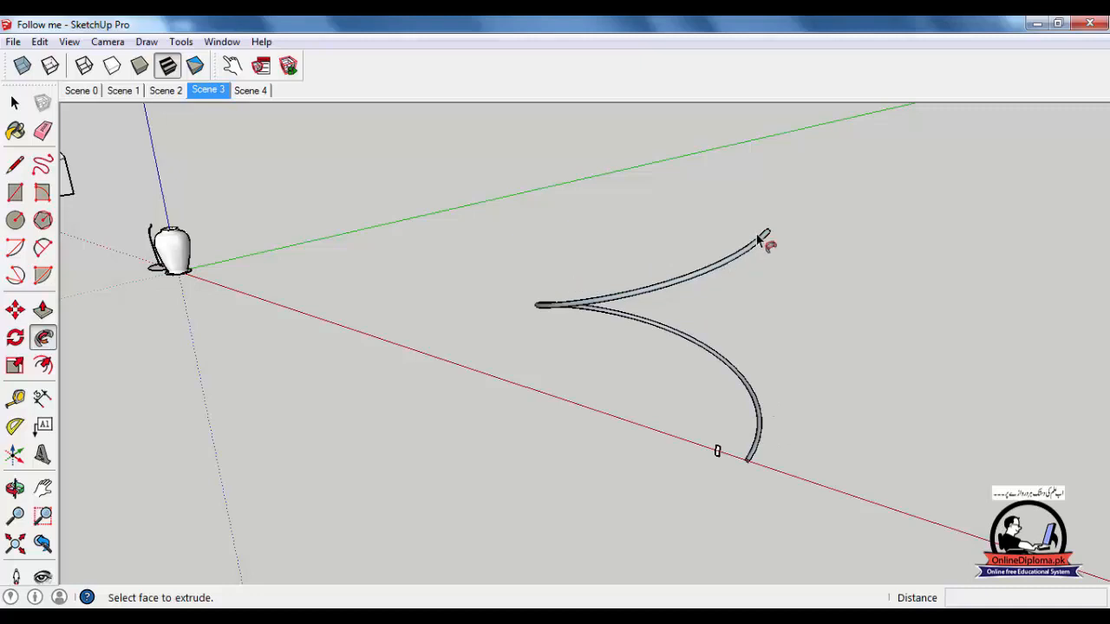
scroll(749, 479, up, 5)
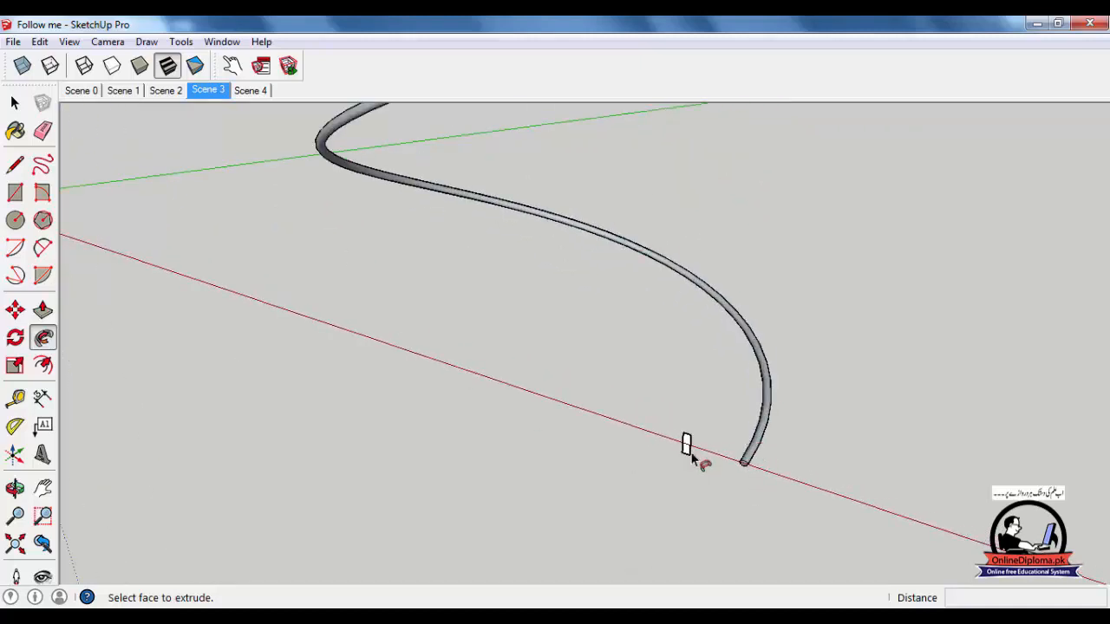
key(space)
scroll(692, 451, up, 1)
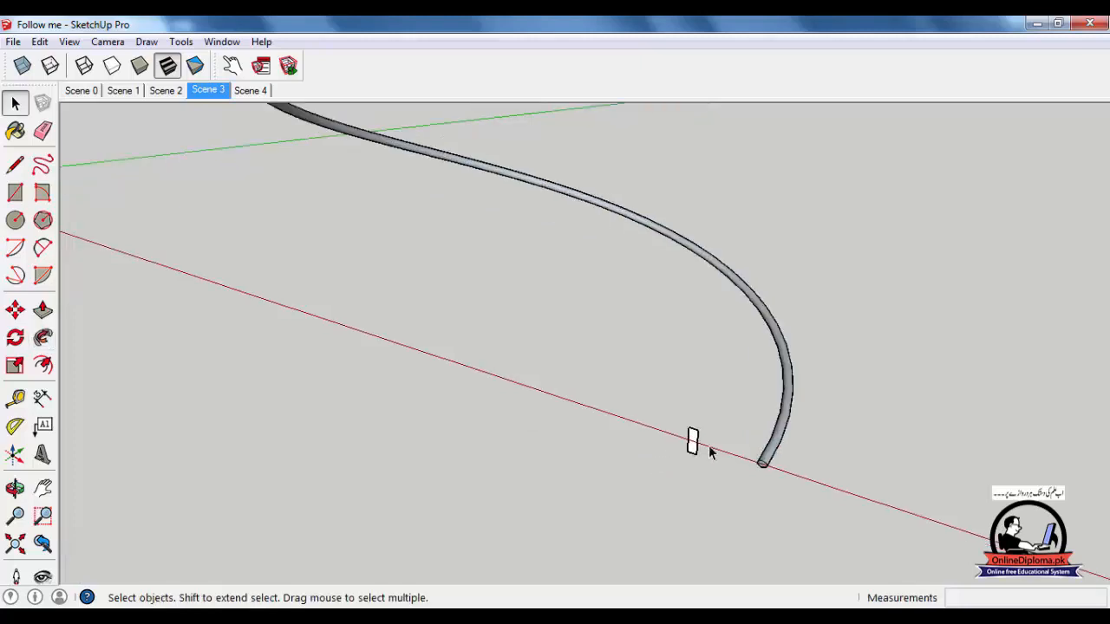
key(ctrl+z)
Draw a small upright circle away from the curve, inside its bend.
key(c)
scroll(691, 441, up, 2)
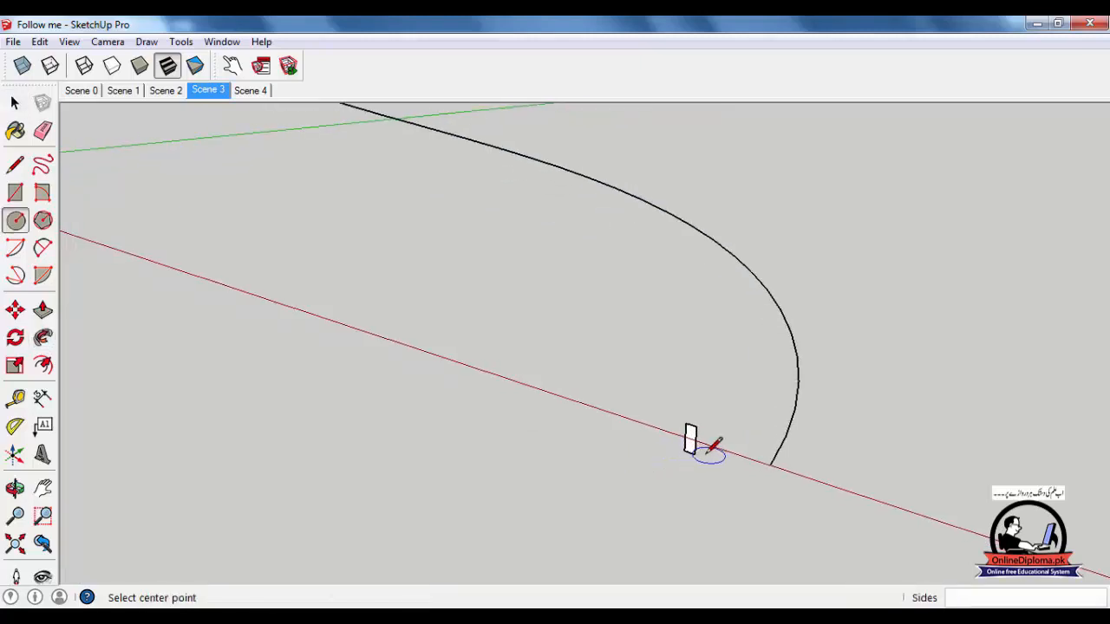
click(508, 267)
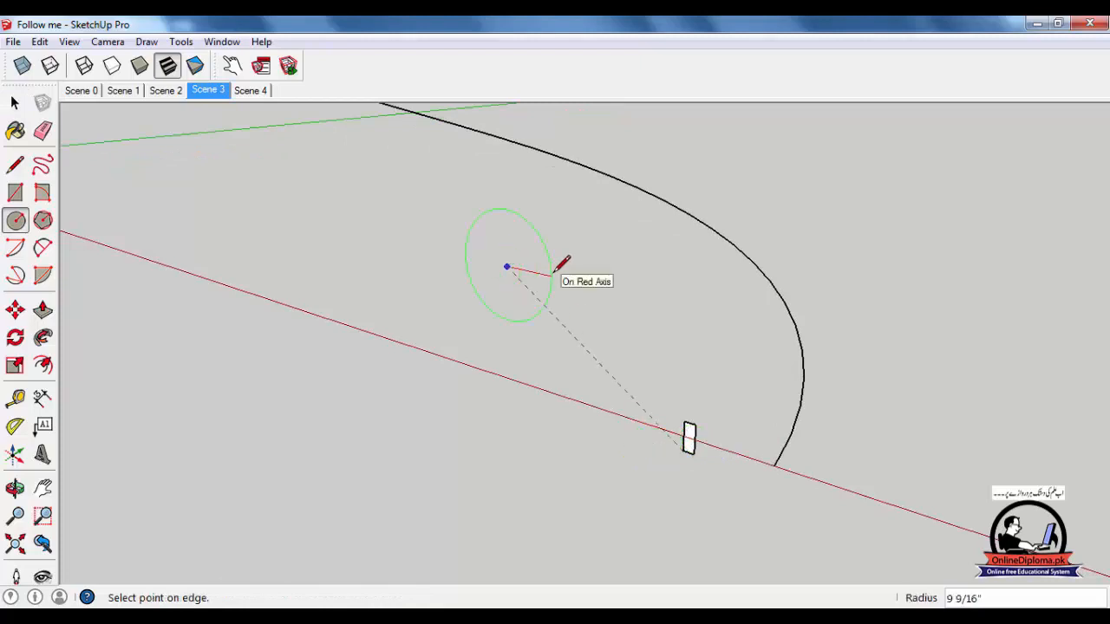
click(553, 272)
scroll(511, 317, down, 1)
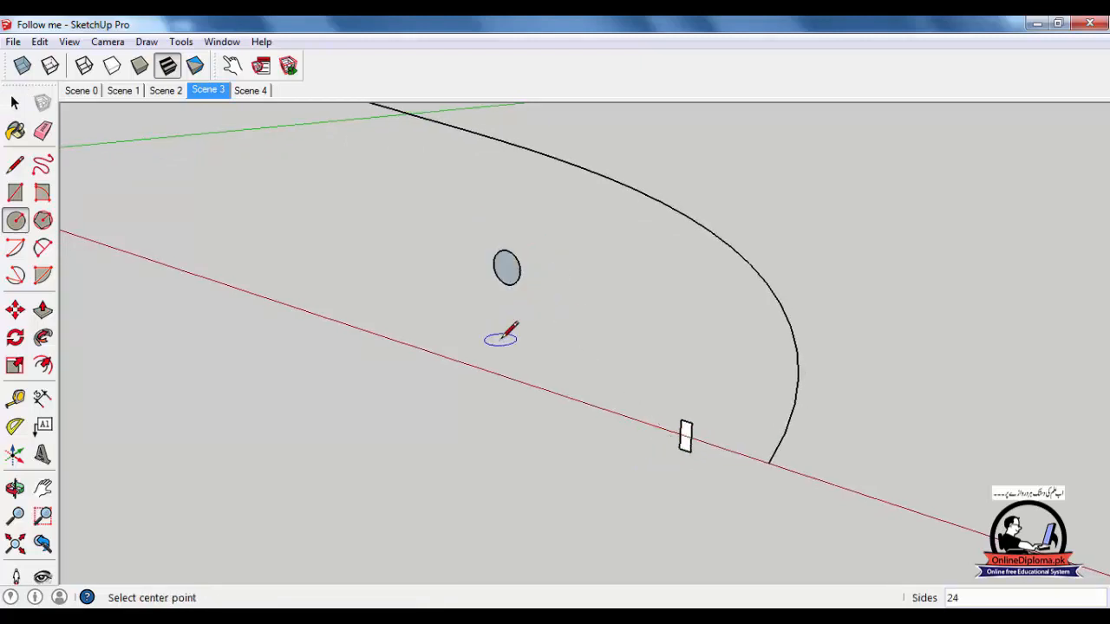
Try sweeping the detached circle along the curve with Follow Me, and undo the sweep and circle.
key(space)
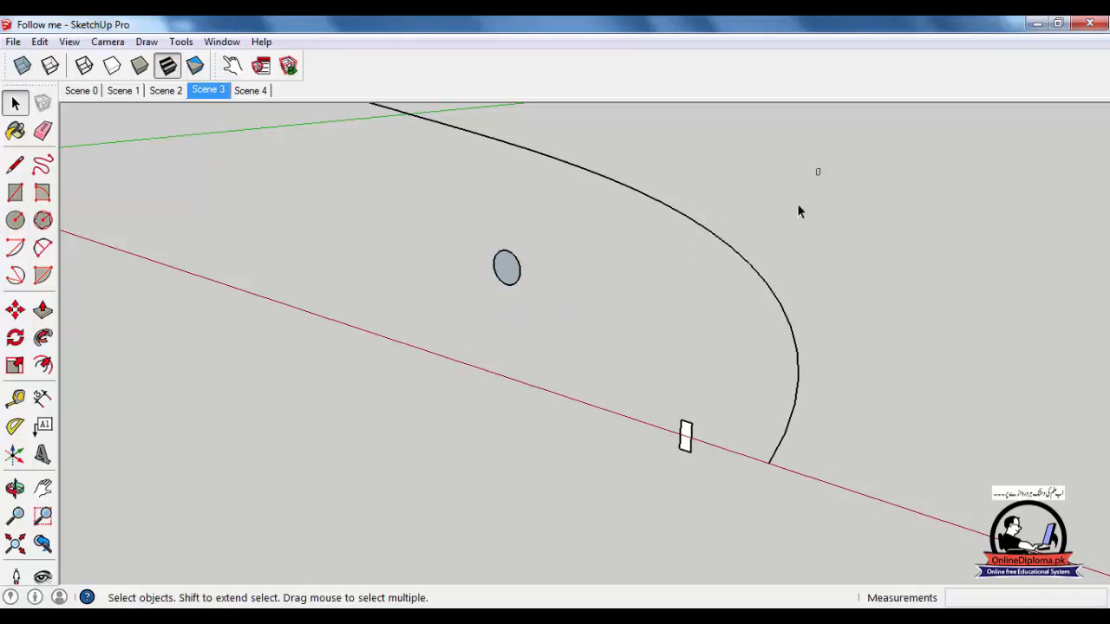
key(f)
click(500, 275)
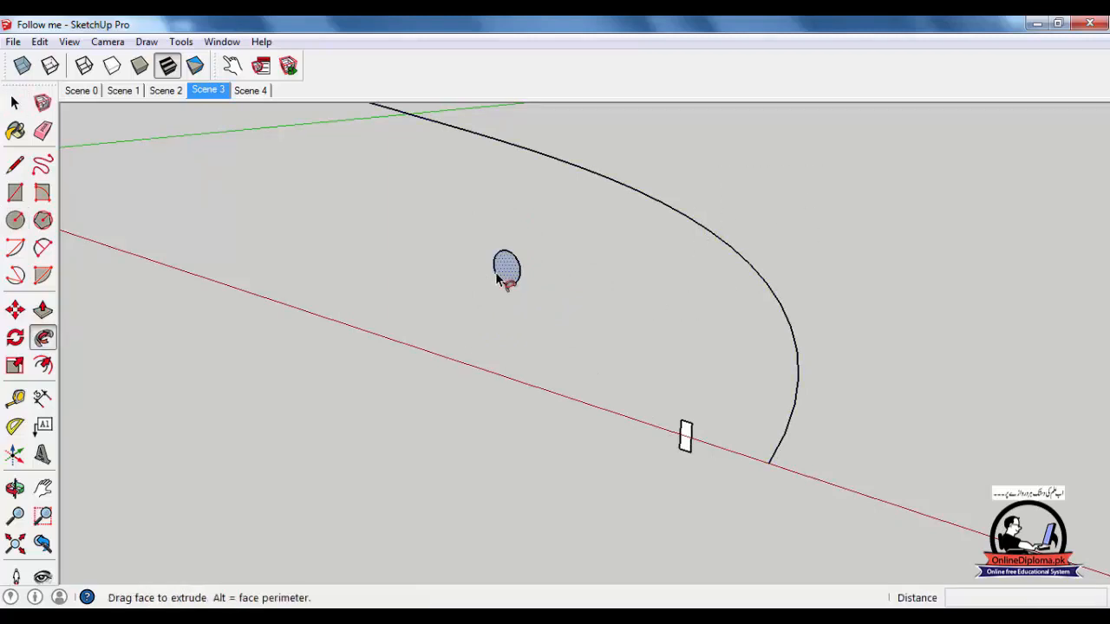
scroll(635, 372, down, 1)
middle_drag(520, 318, 425, 306)
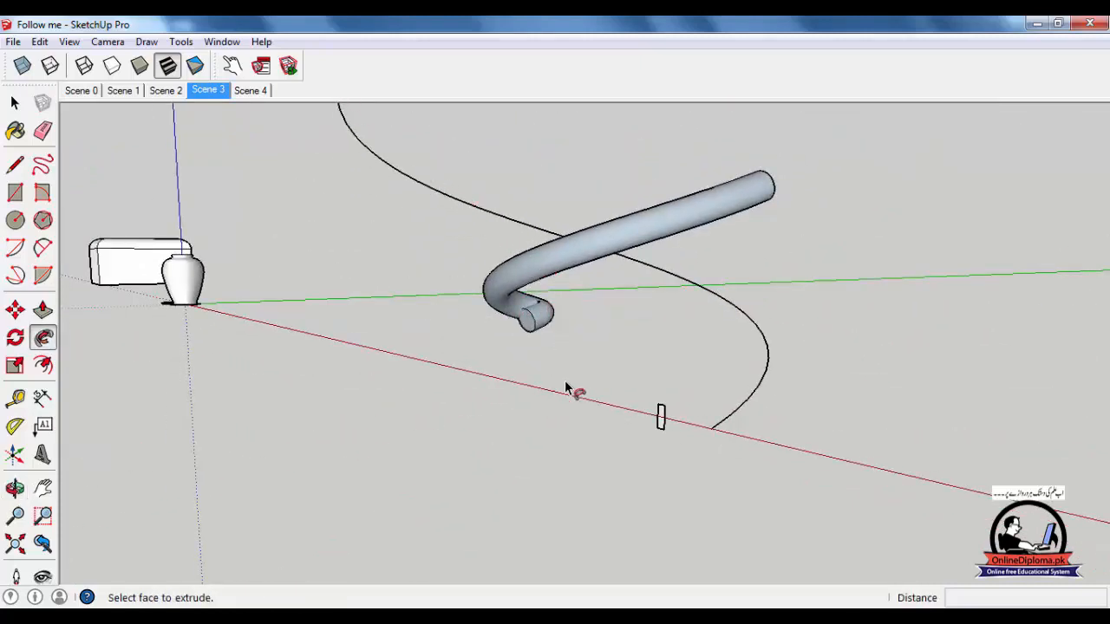
key(ctrl+z)
Redraw an upright circle of radius 3 centred on the curve's end point, perpendicular to the path.
middle_drag(672, 463, 599, 321)
scroll(599, 321, up, 3)
key(c)
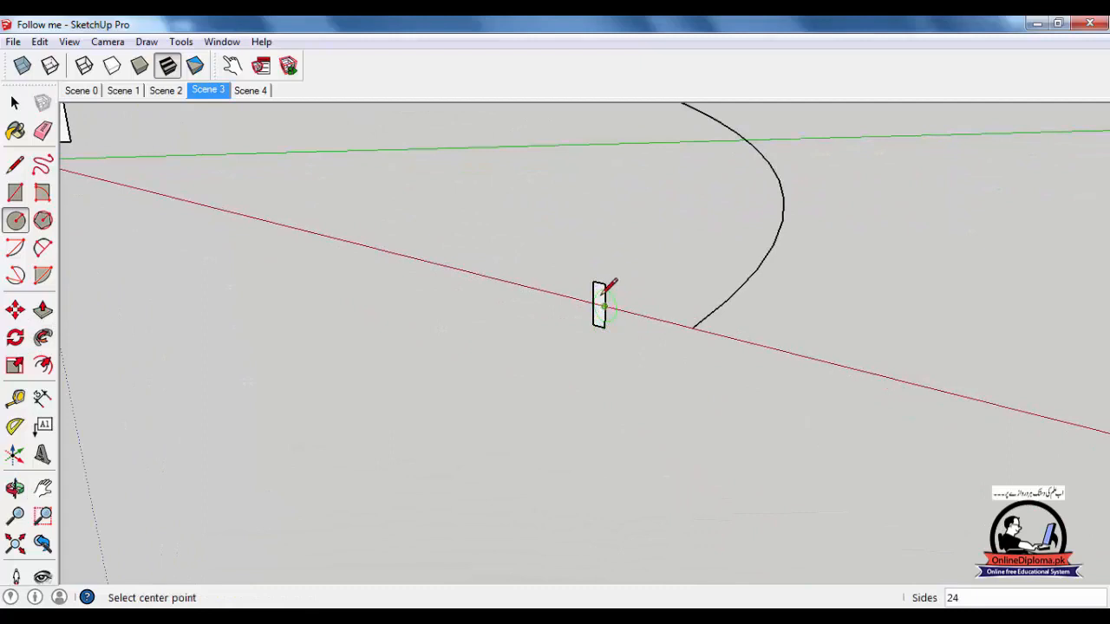
click(693, 327)
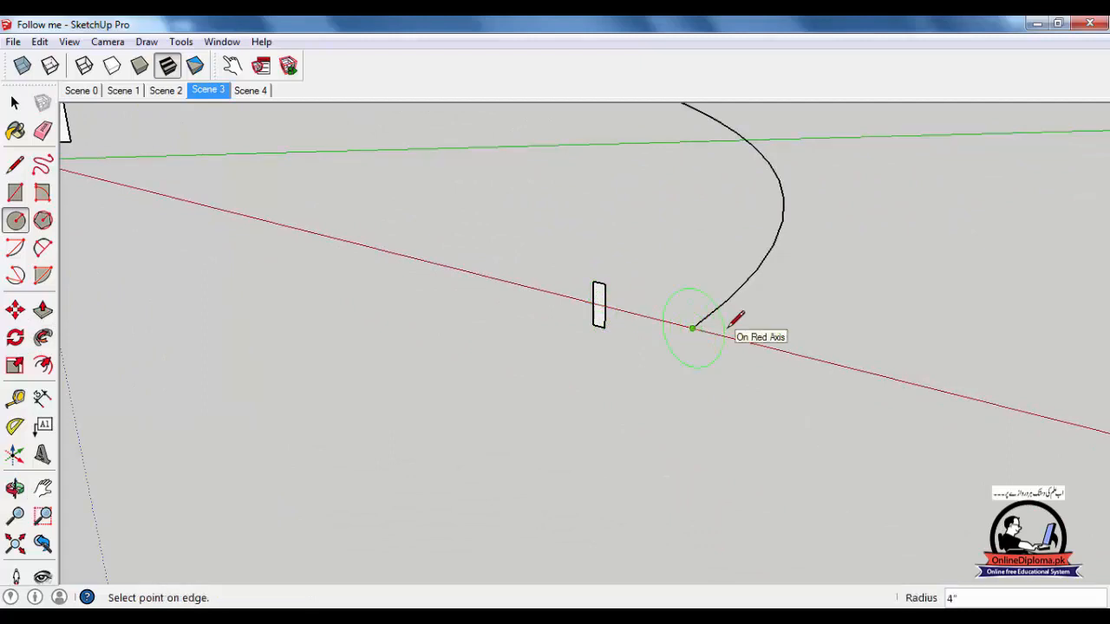
click(696, 356)
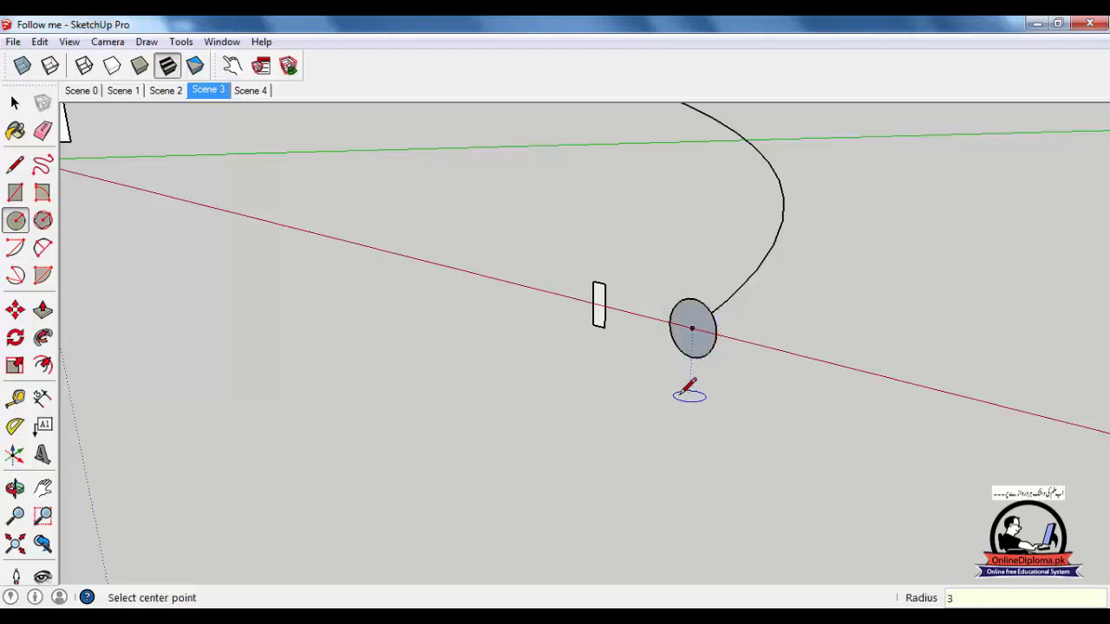
Sweep the upright circle along the selected curve with Follow Me to form a tube.
key(space)
click(774, 244)
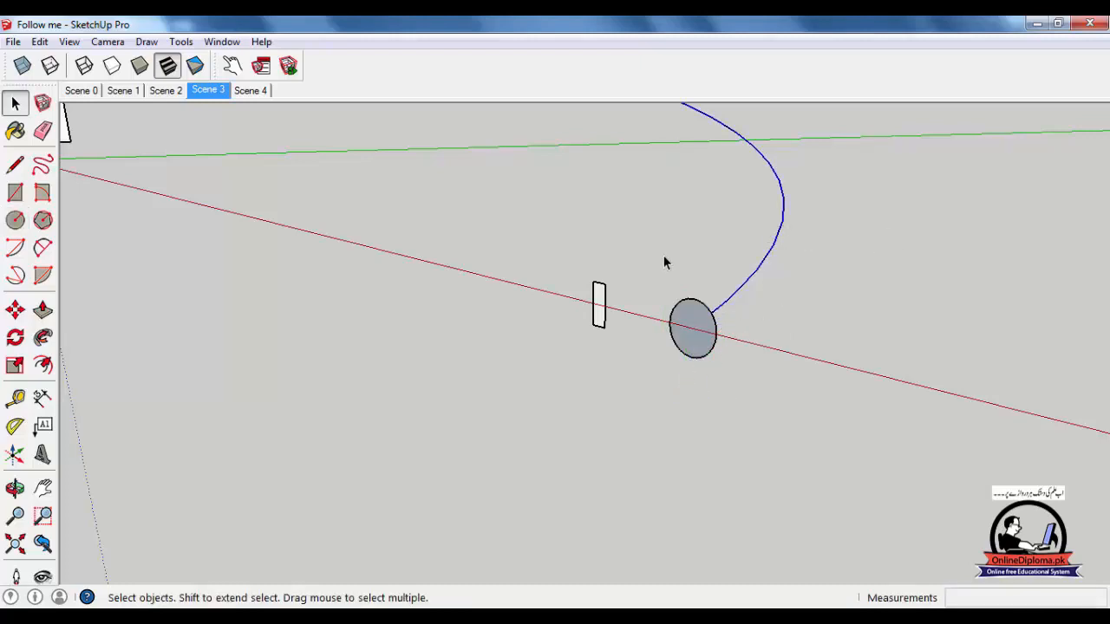
key(f)
click(743, 362)
middle_drag(686, 429, 639, 408)
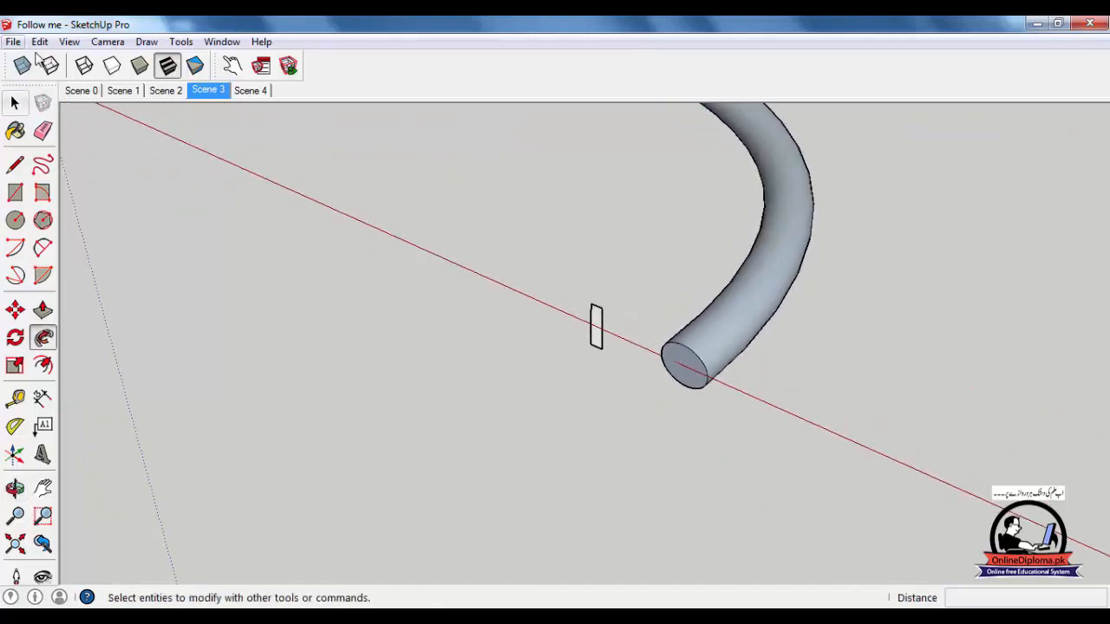
key(space)
Review the finished tube within the whole model and switch to Scene 4 with the stair profile.
middle_drag(458, 432, 454, 412)
click(14, 516)
drag(657, 391, 642, 443)
click(14, 544)
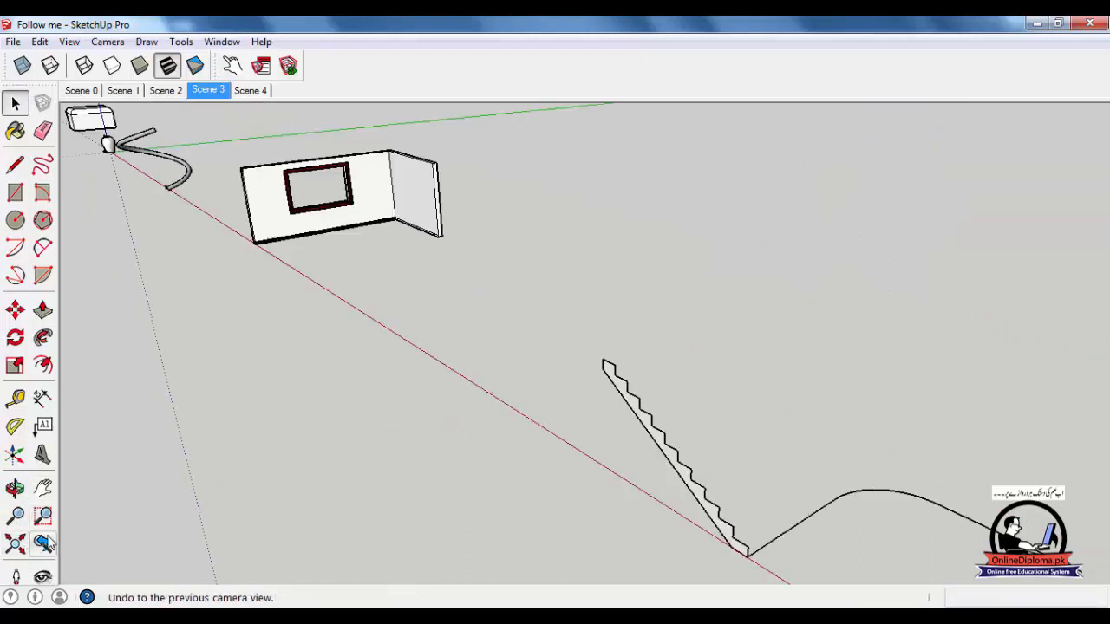
middle_drag(335, 272, 347, 343)
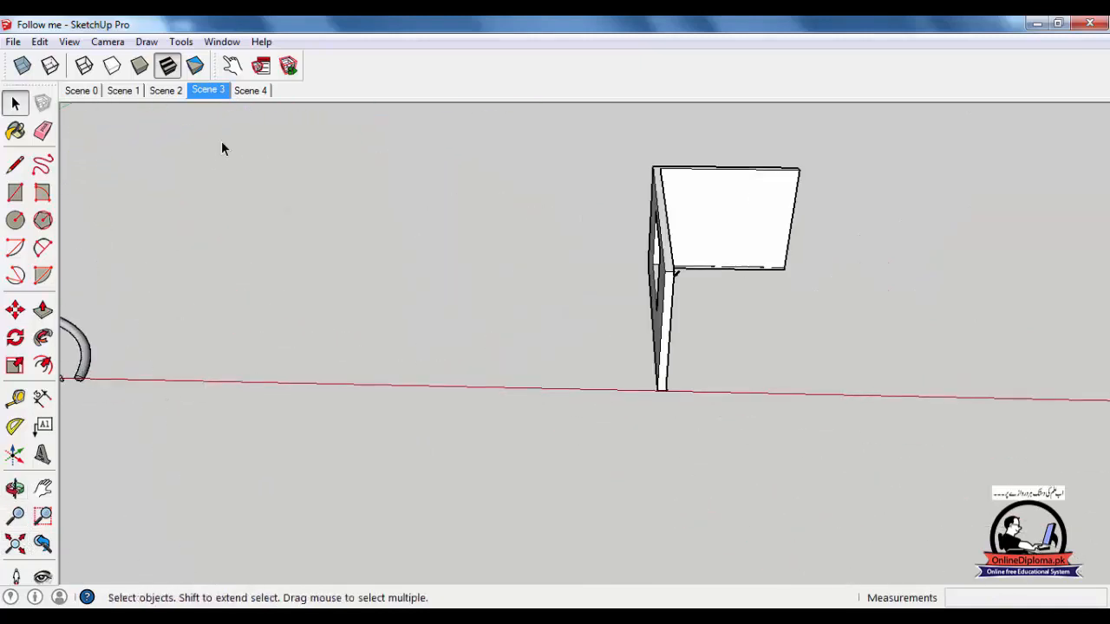
click(207, 92)
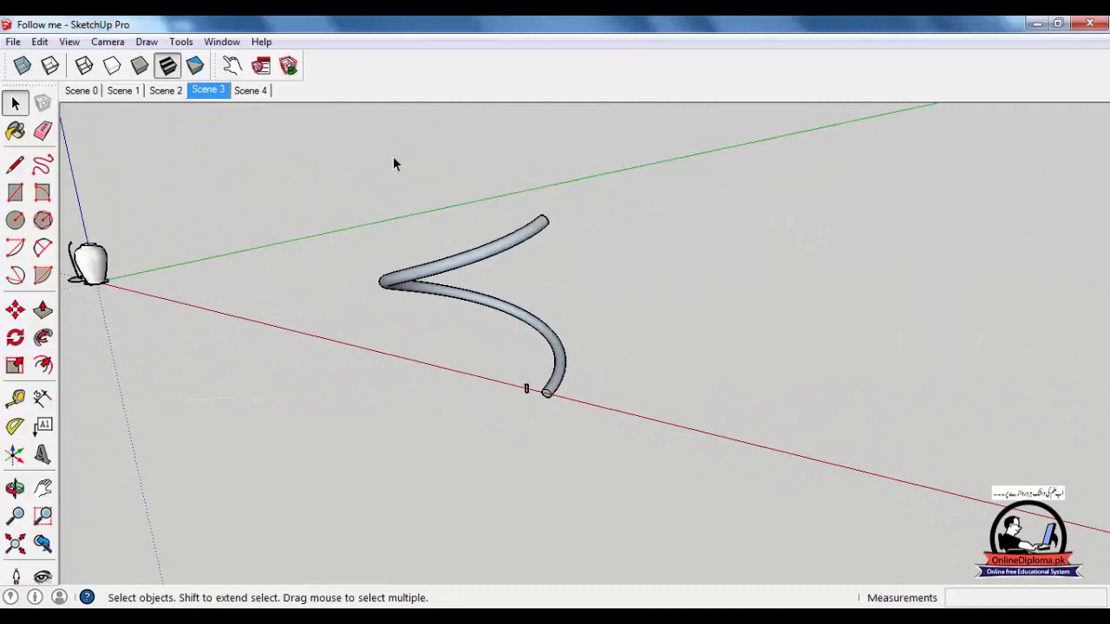
click(262, 94)
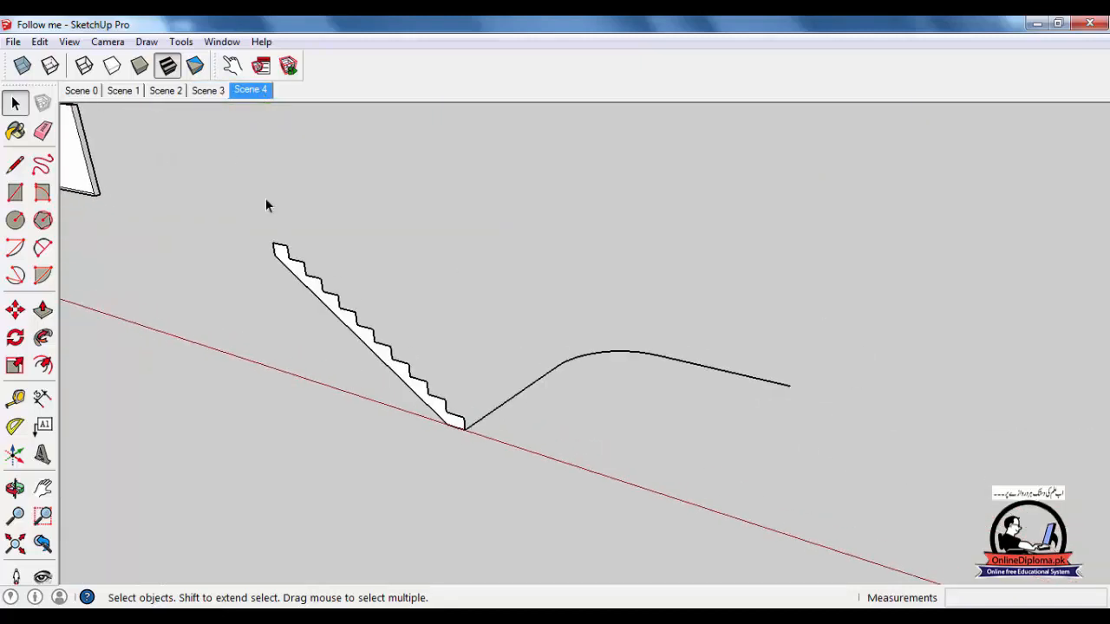
key(o)
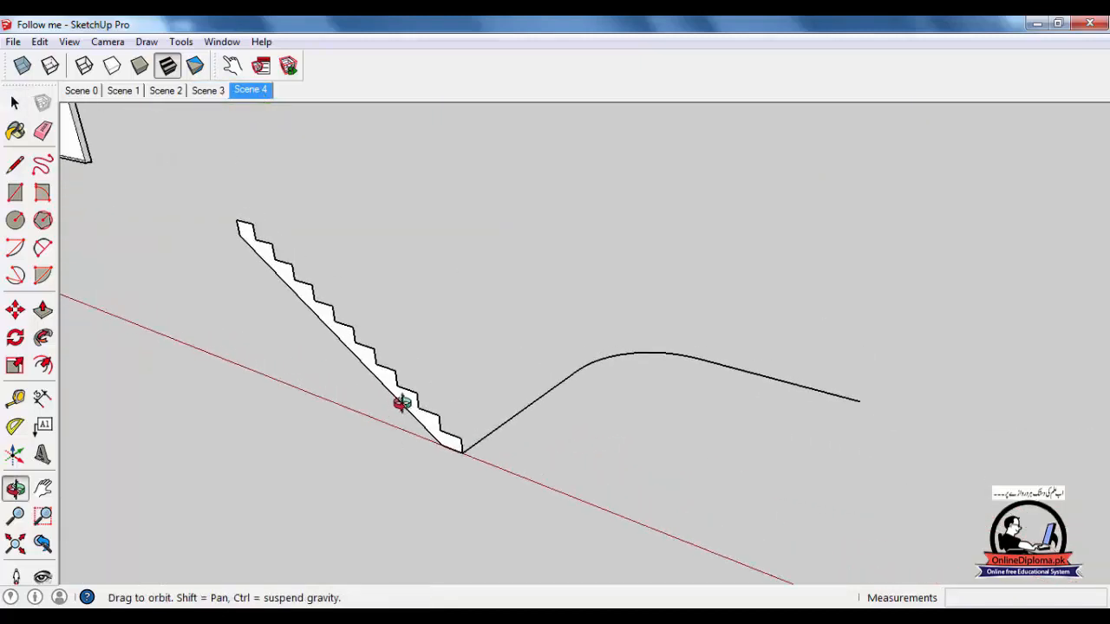
Try sweeping the stair profile along the preselected bent path with Follow Me, and undo the sweep.
key(space)
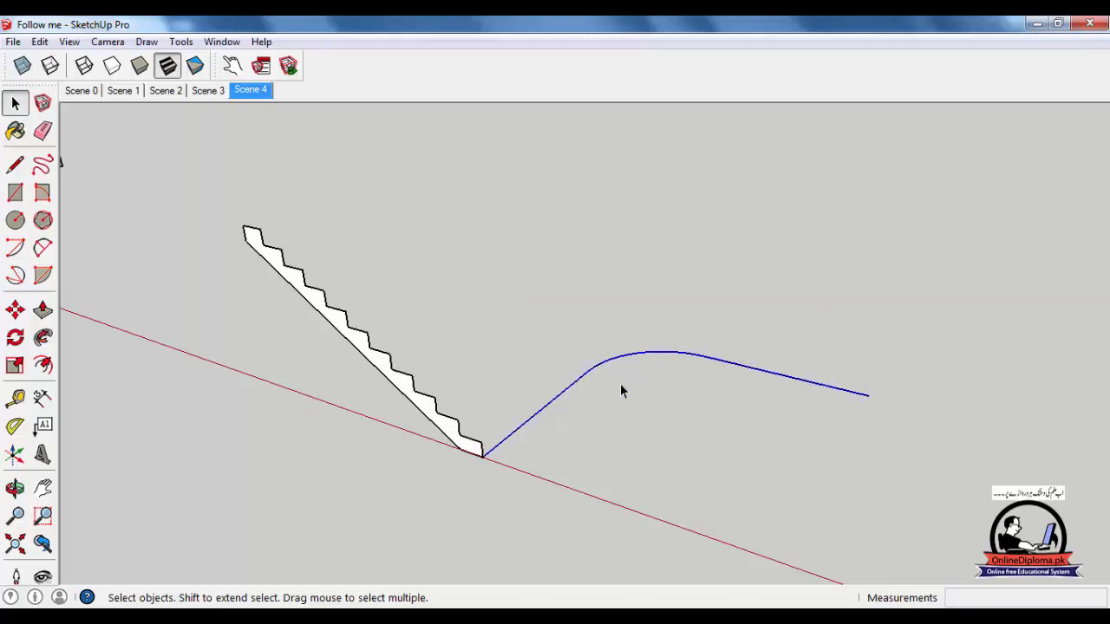
click(42, 337)
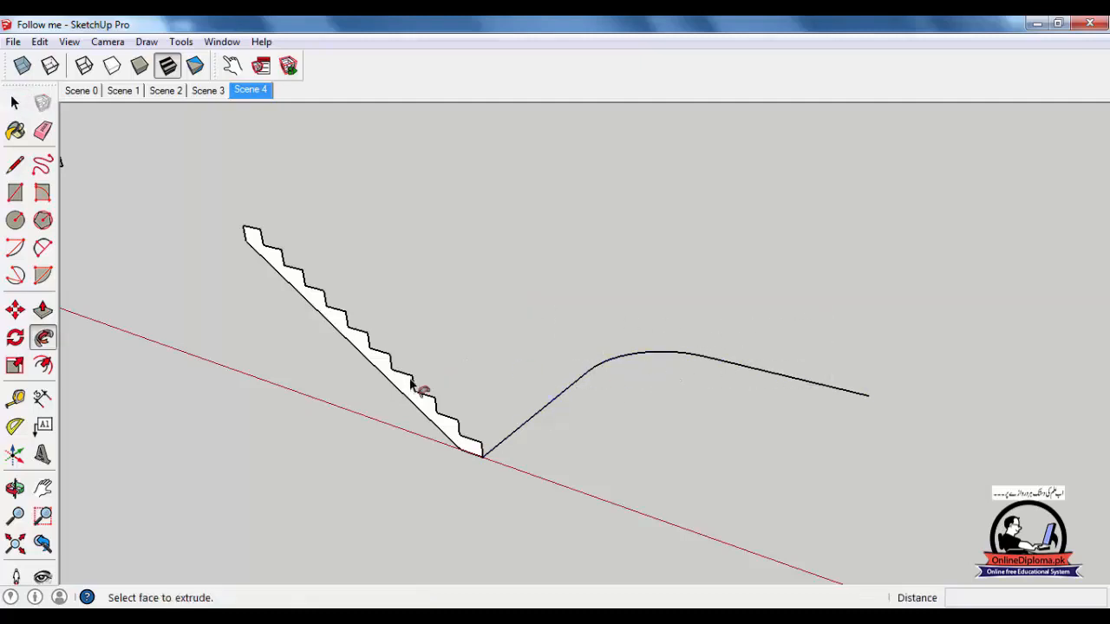
click(404, 385)
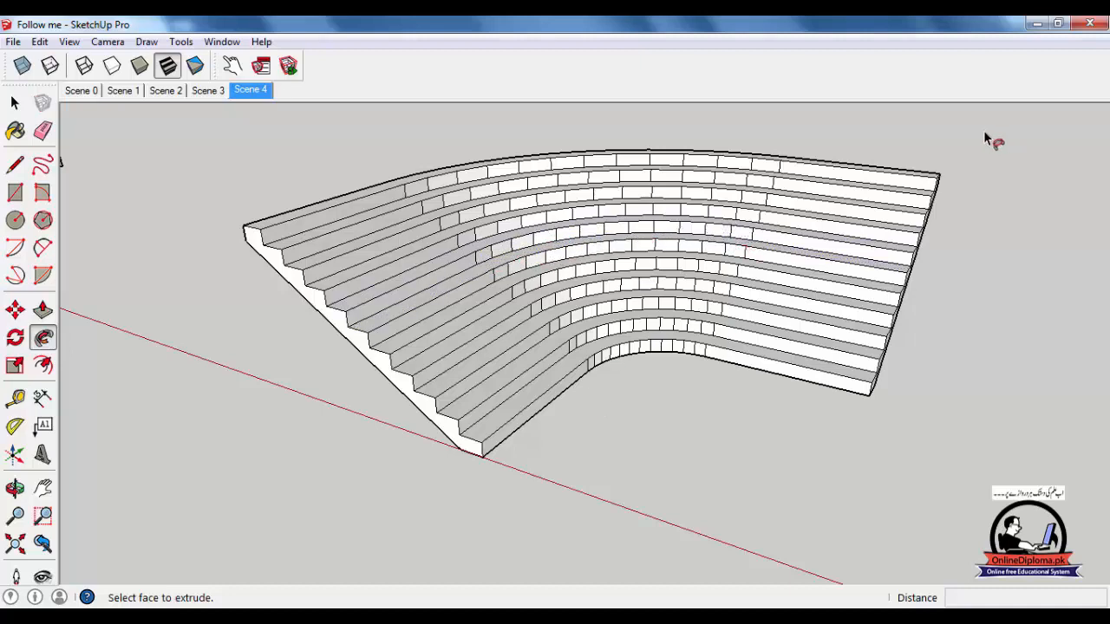
key(ctrl+z)
Try guiding the stair profile by hand along the unselected path with Follow Me, and discard the sweep.
scroll(686, 353, up, 4)
key(space)
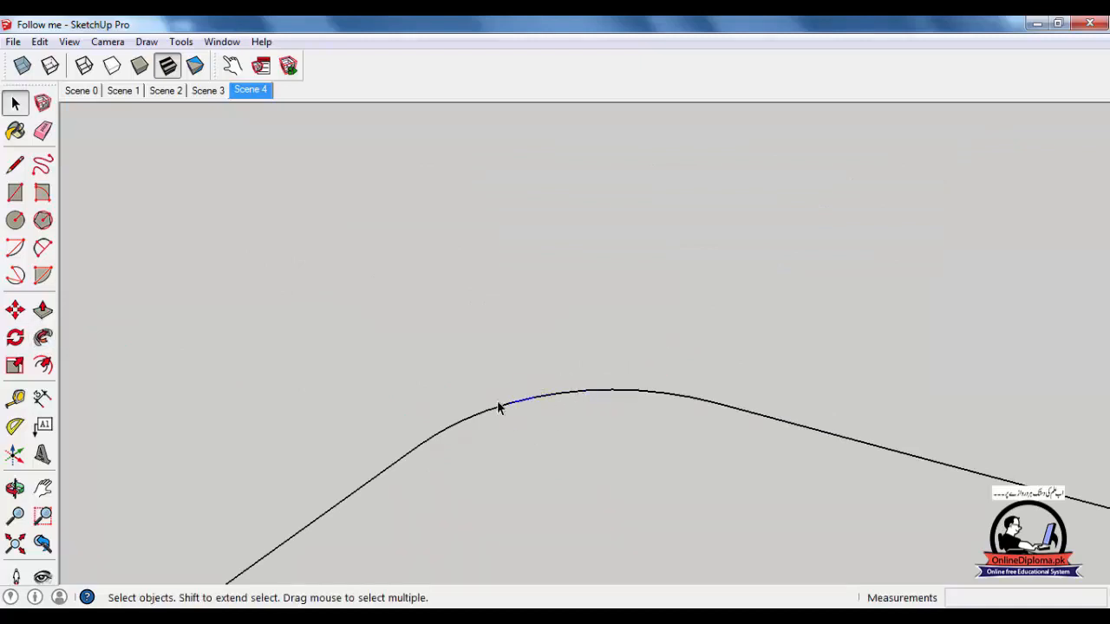
scroll(555, 412, down, 5)
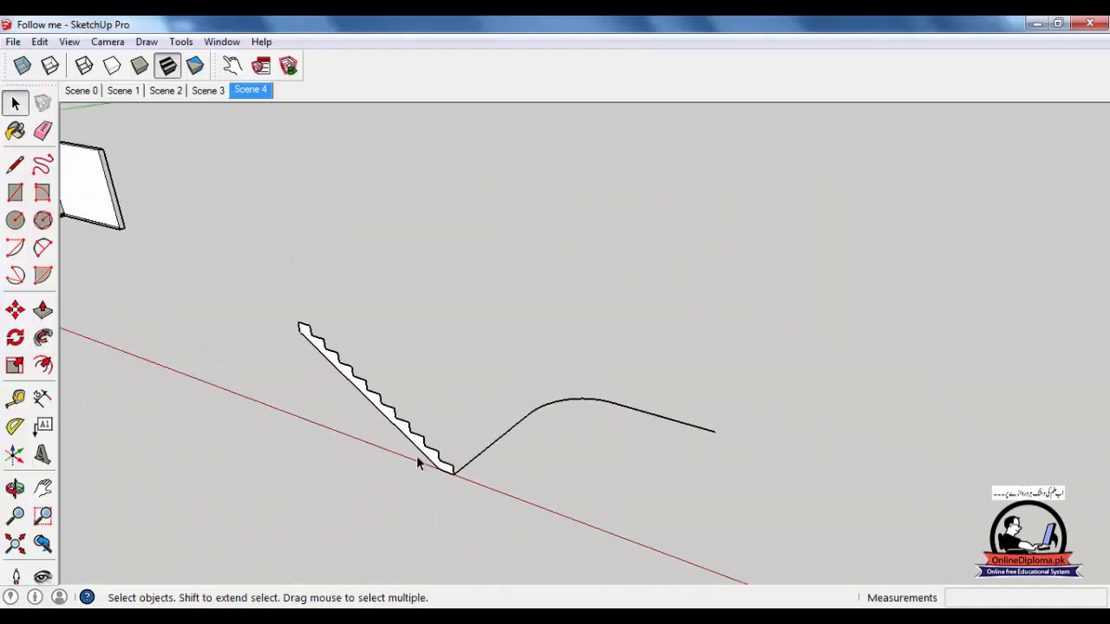
scroll(458, 460, up, 1)
key(shift+f)
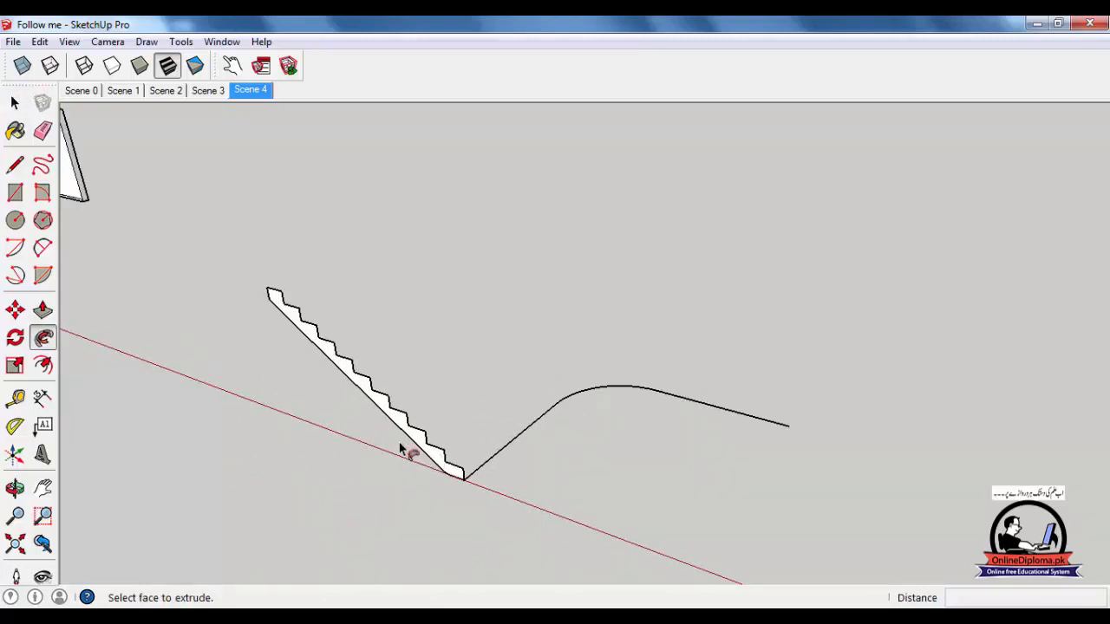
mouse_move(412, 450)
mouse_down()
mouse_move(550, 428)
mouse_move(588, 394)
mouse_move(563, 419)
mouse_move(572, 404)
mouse_up()
middle_drag(577, 404, 490, 371)
drag(495, 349, 509, 383)
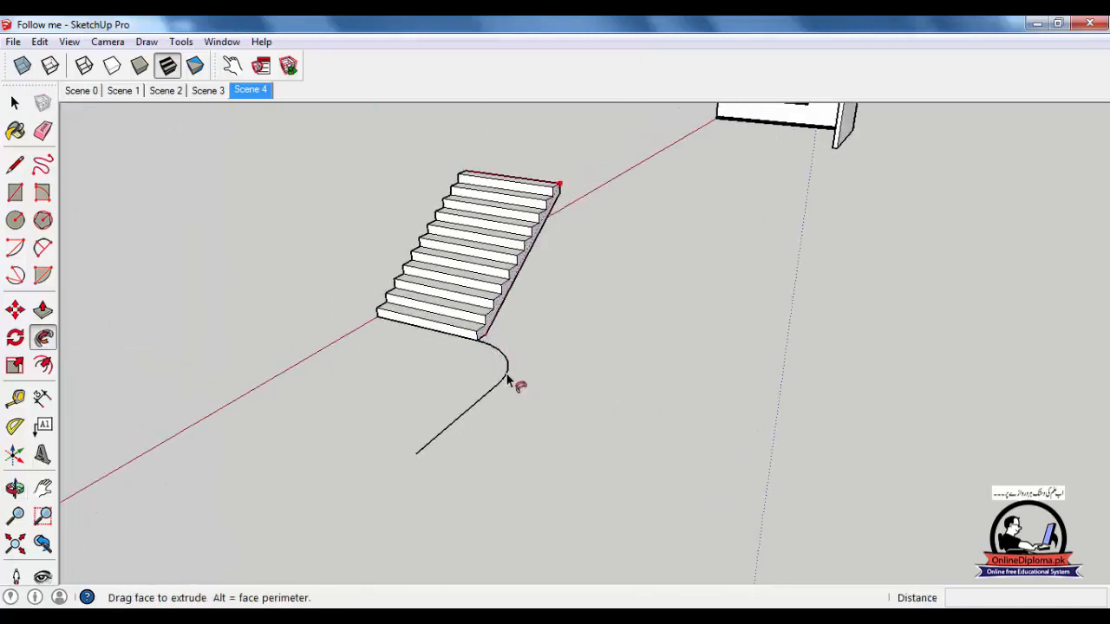
middle_drag(435, 402, 668, 473)
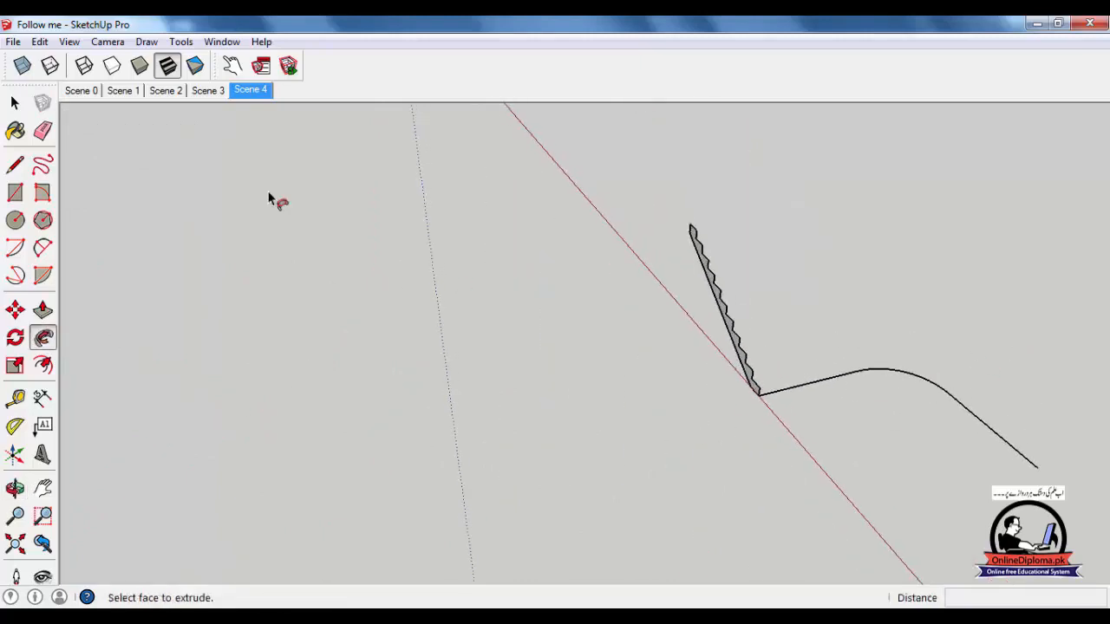
Select the entire bent path and sweep the stair profile along it with Follow Me to form a curved staircase.
click(13, 102)
drag(840, 410, 826, 409)
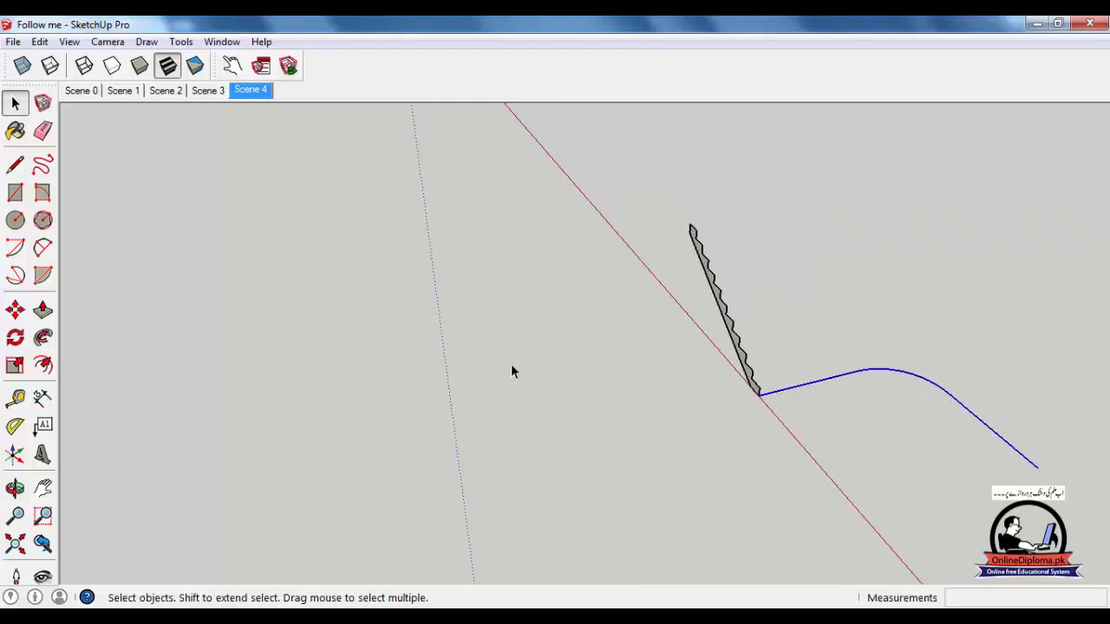
click(43, 338)
click(725, 318)
scroll(619, 362, down, 3)
scroll(644, 364, up, 3)
scroll(725, 347, down, 2)
scroll(664, 349, up, 2)
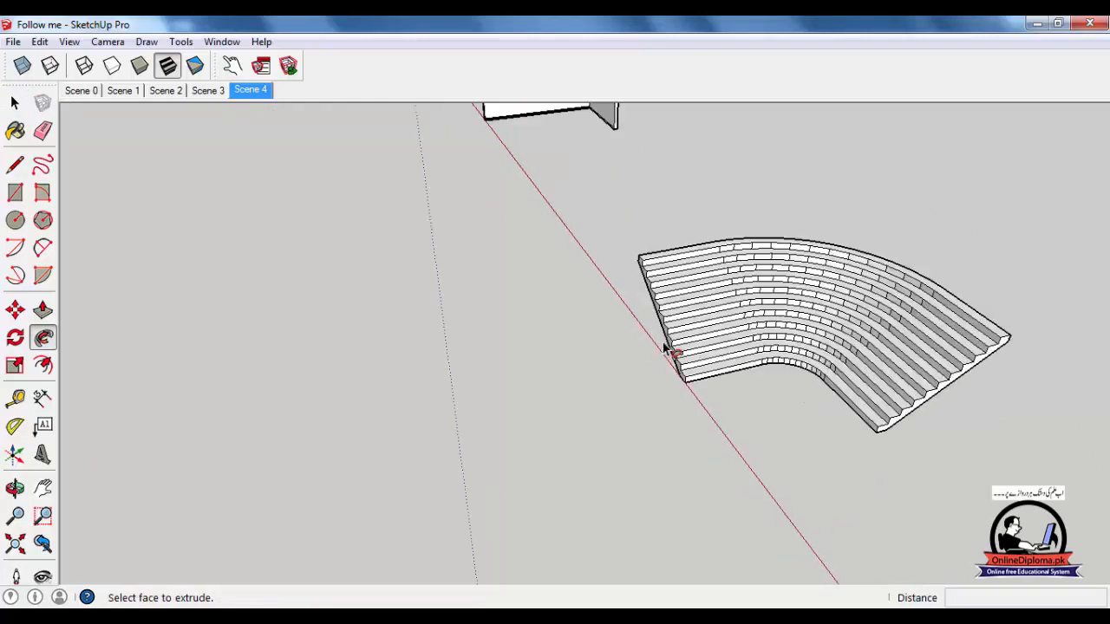
scroll(639, 363, up, 3)
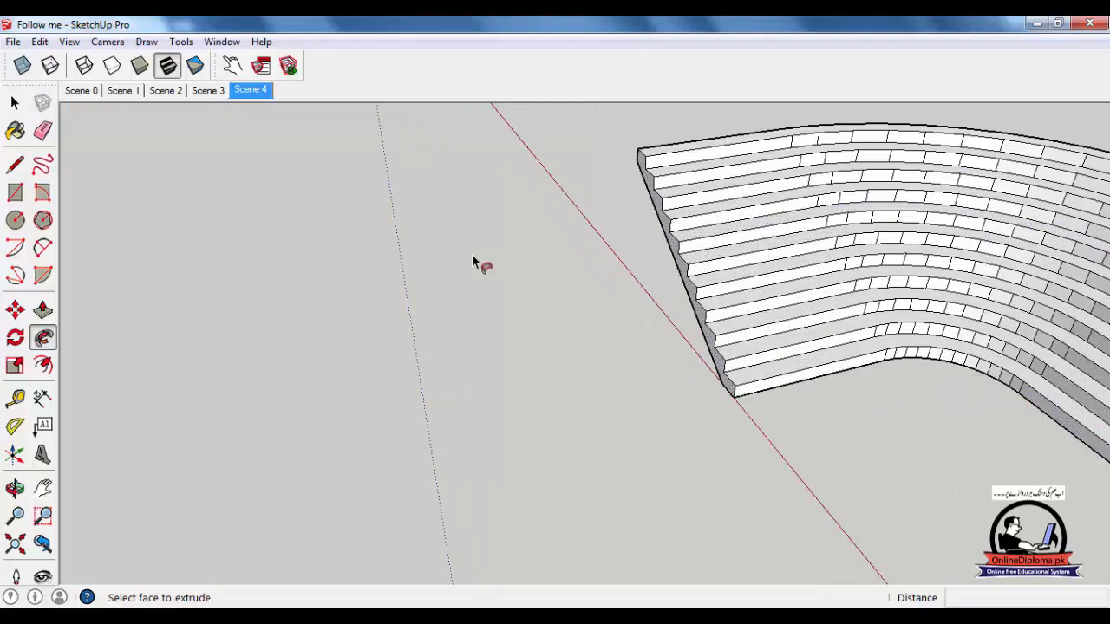
click(15, 105)
scroll(268, 263, down, 3)
shift+middle_drag(526, 358, 682, 340)
scroll(529, 251, up, 3)
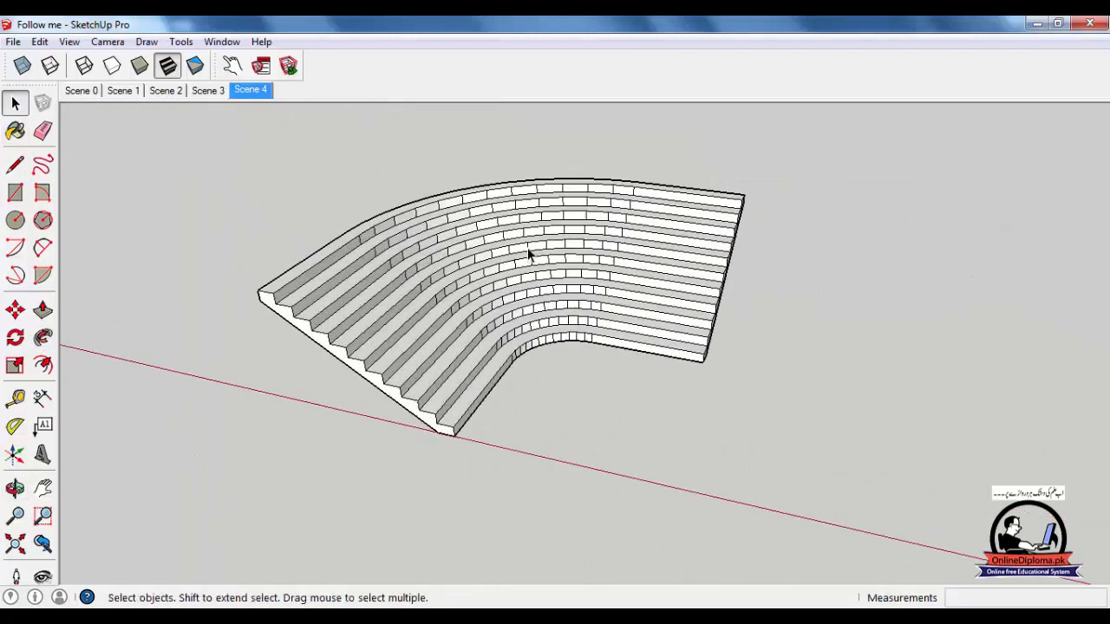
scroll(300, 399, up, 1)
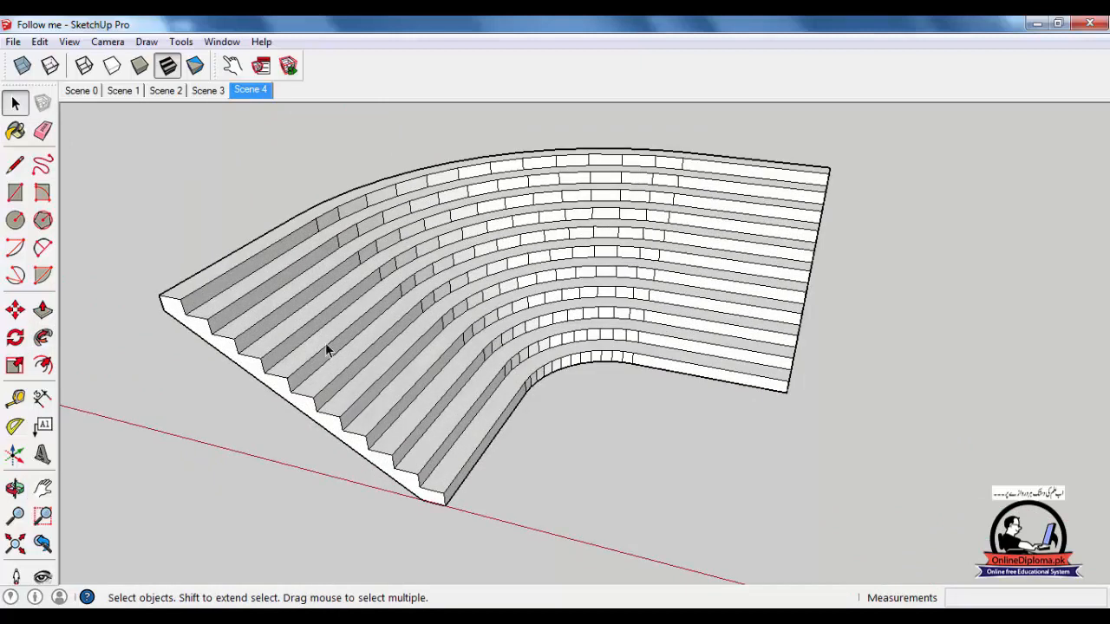